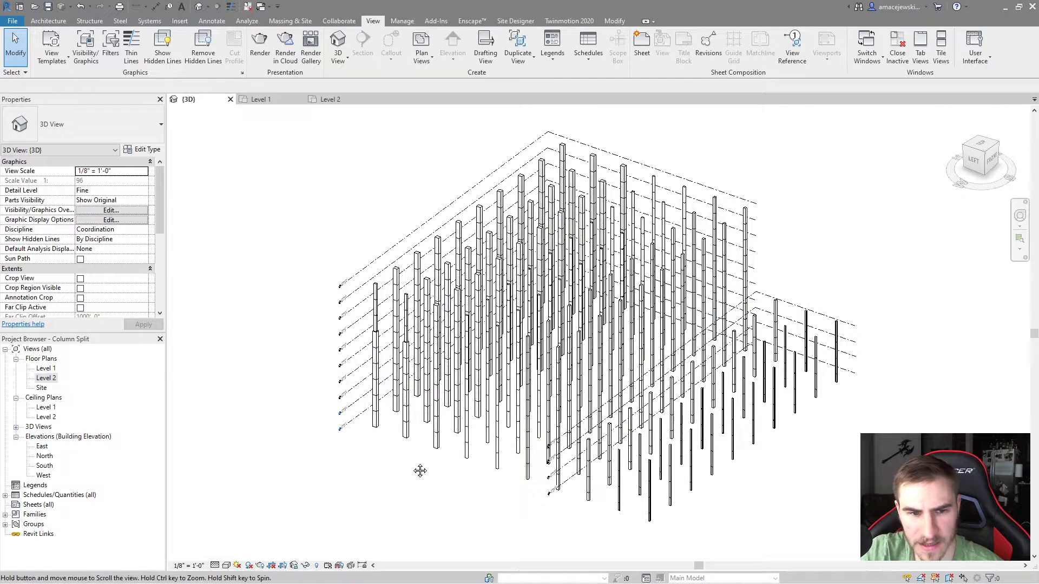
Step: Select Level 2 and Level 3 near the base of the columns in the 3D view to examine their extents
{"action": "middle_click_drag", "start_coordinate": [420, 536], "coordinate": [411, 526]}
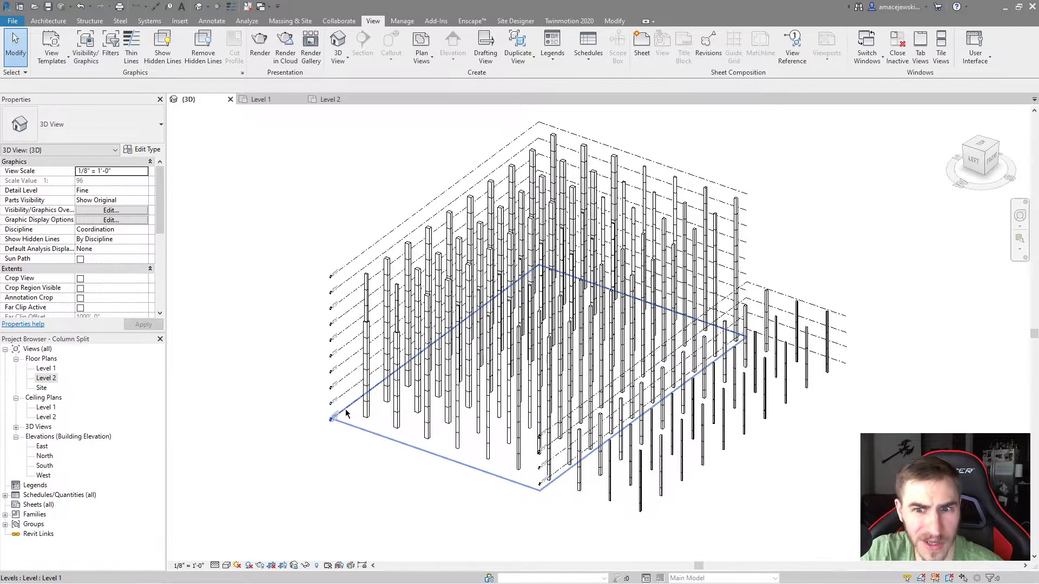
{"action": "left_click", "coordinate": [332, 420]}
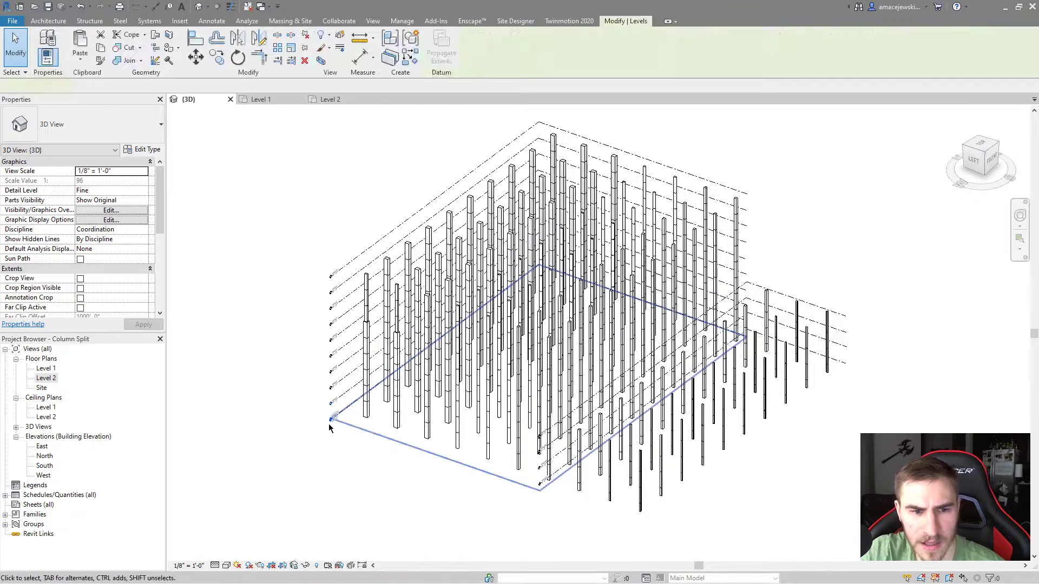
{"action": "key", "text": "Tab"}
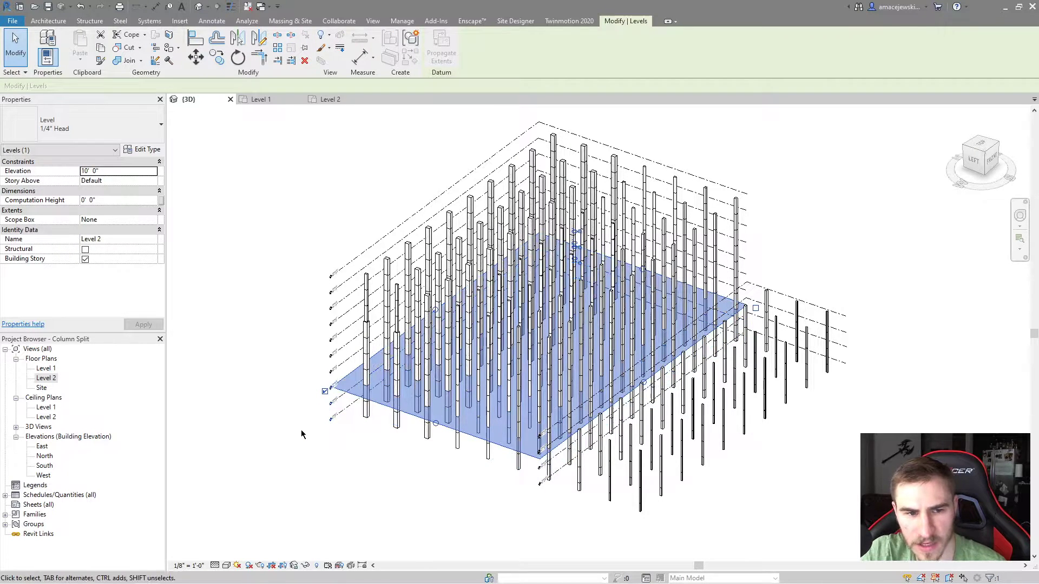
{"action": "scroll", "coordinate": [302, 434], "scroll_direction": "up", "scroll_amount": 4}
{"action": "left_click", "coordinate": [398, 297]}
{"action": "scroll", "coordinate": [395, 414], "scroll_direction": "up", "scroll_amount": 1}
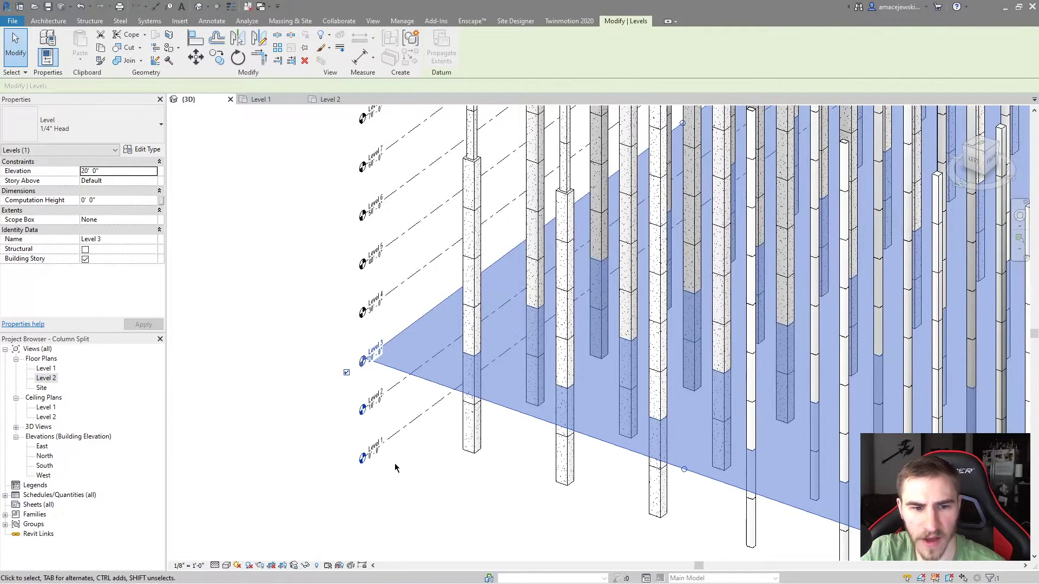
{"action": "scroll", "coordinate": [295, 364], "scroll_direction": "down", "scroll_amount": 2}
{"action": "key", "text": "Escape"}
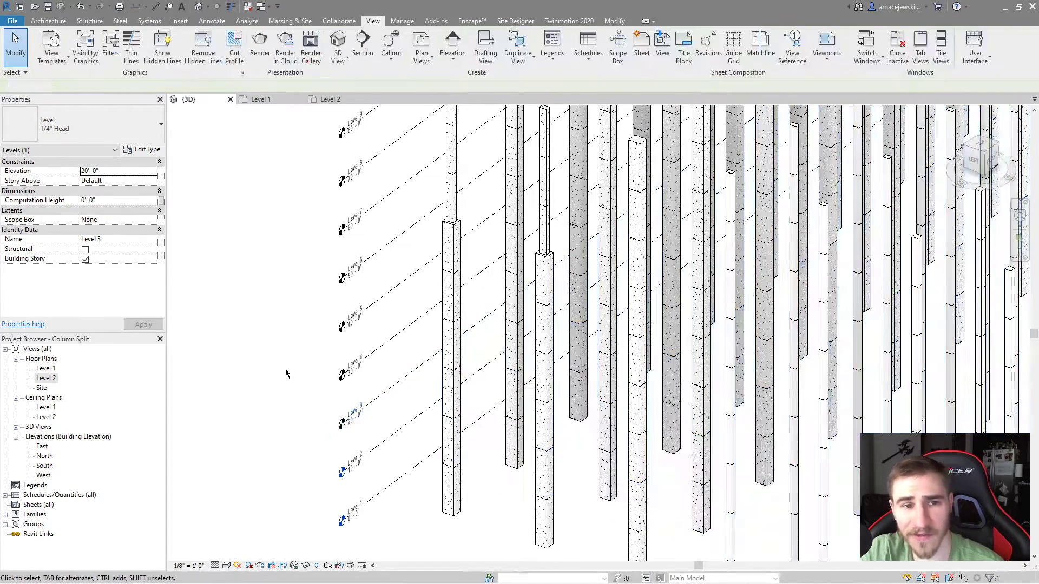
Step: Select Level 1 in the 3D view and examine how far its plane reaches across the column grid
{"action": "scroll", "coordinate": [276, 302], "scroll_direction": "down", "scroll_amount": 3}
{"action": "left_click", "coordinate": [344, 396]}
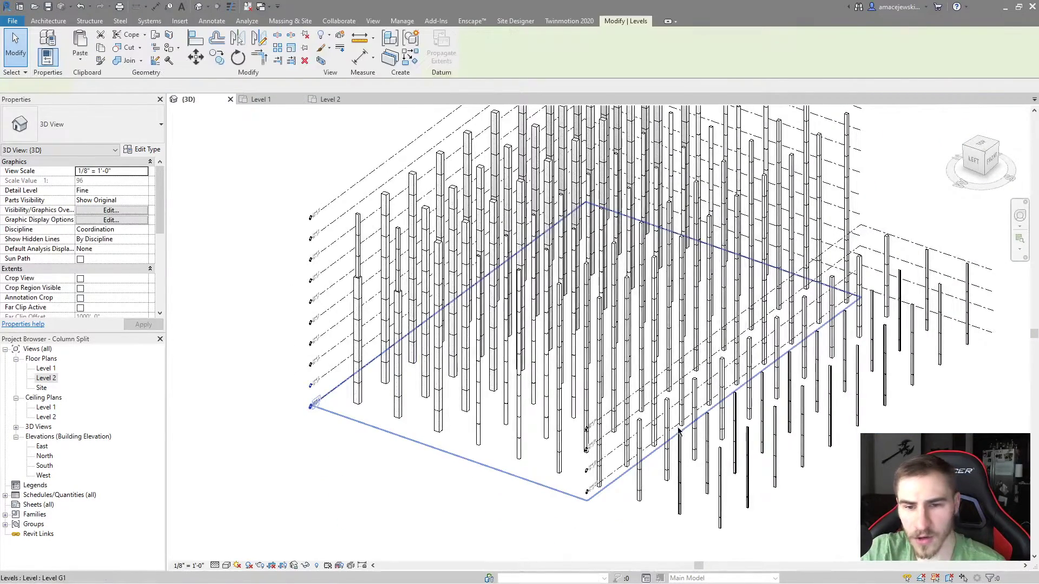
{"action": "scroll", "coordinate": [541, 403], "scroll_direction": "down", "scroll_amount": 1}
{"action": "left_click_drag", "start_coordinate": [698, 406], "coordinate": [742, 413]}
{"action": "left_click", "coordinate": [387, 431]}
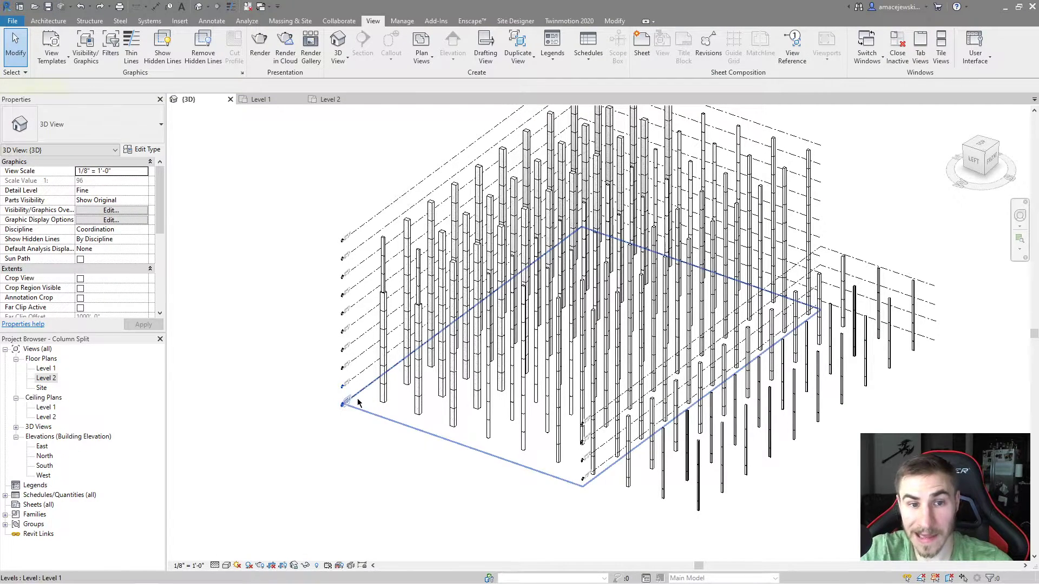
{"action": "left_click", "coordinate": [387, 407]}
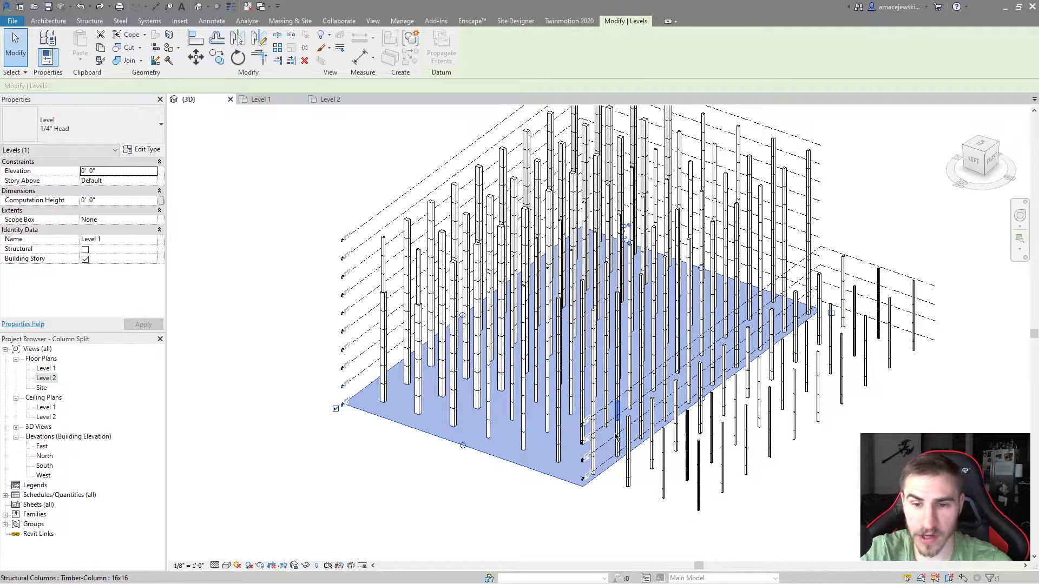
Step: Try shortening Level 1's extents so its plane spans only the columns nearest its level heads, and undo the change
{"action": "middle_click_drag", "start_coordinate": [760, 361], "coordinate": [726, 408], "text": "shift"}
{"action": "left_click_drag", "start_coordinate": [713, 388], "coordinate": [536, 374]}
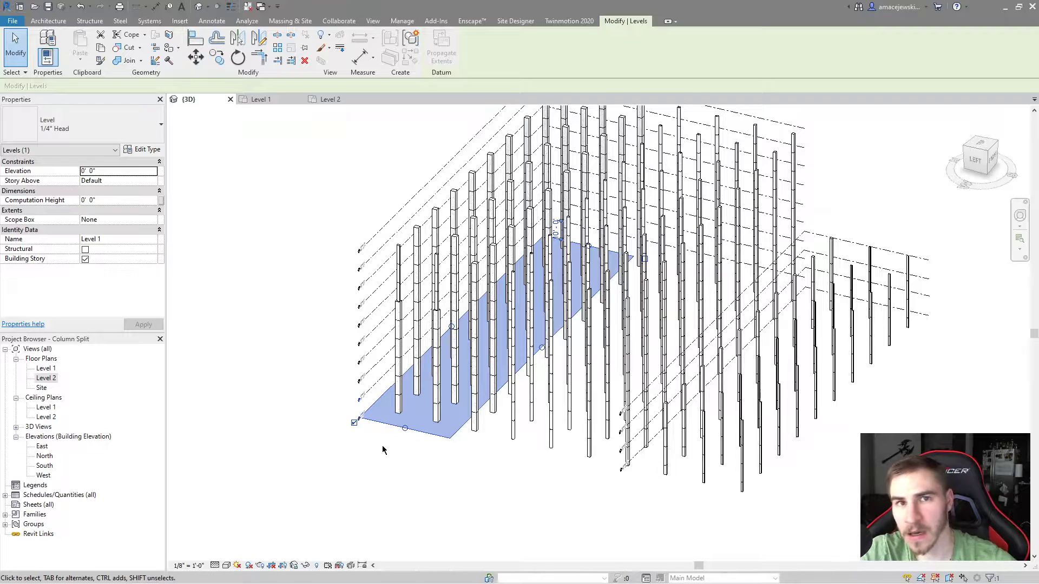
{"action": "scroll", "coordinate": [369, 480], "scroll_direction": "up", "scroll_amount": 5}
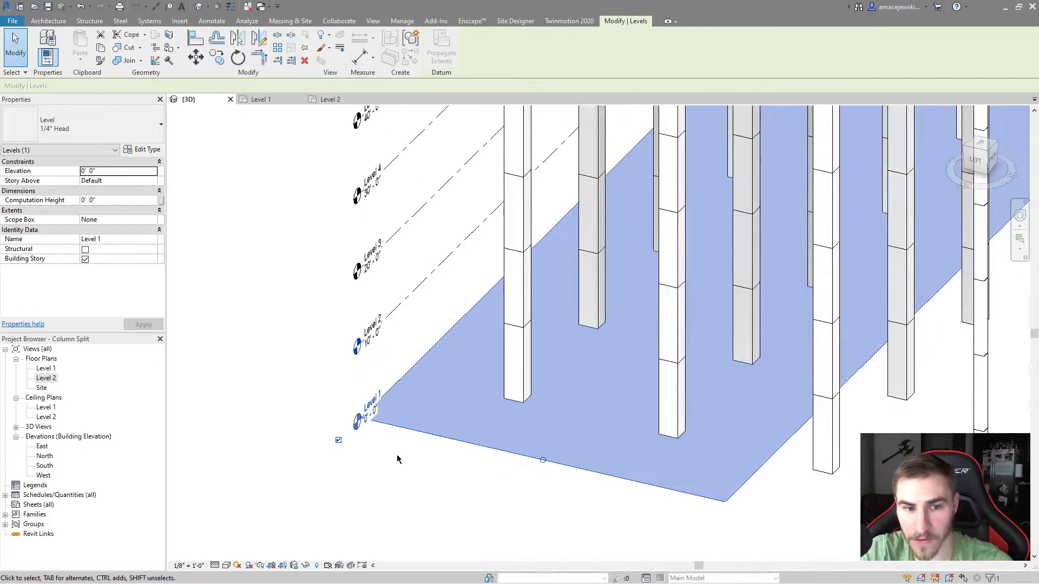
{"action": "scroll", "coordinate": [350, 438], "scroll_direction": "down", "scroll_amount": 5}
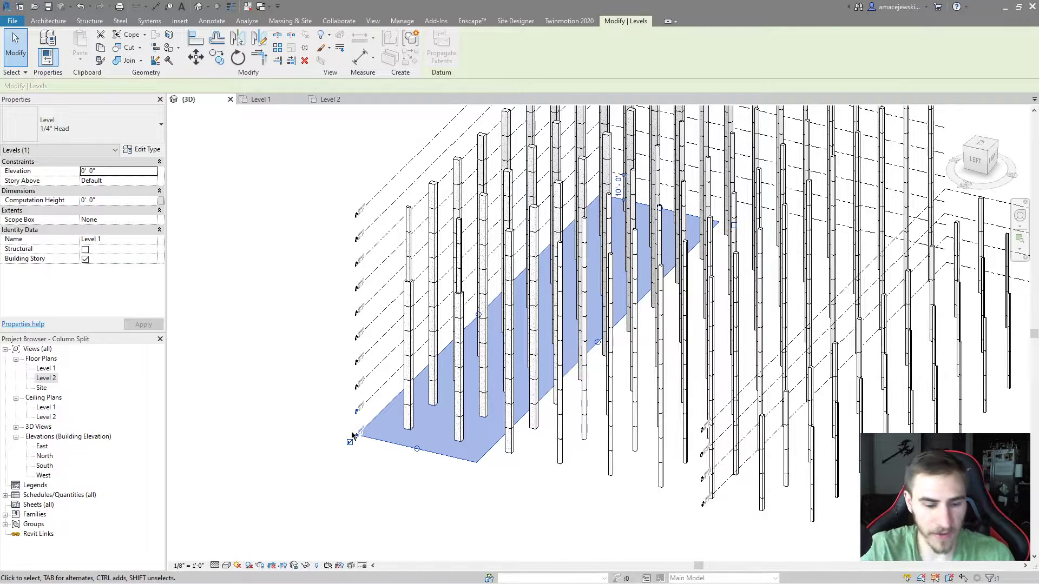
{"action": "key", "text": "ctrl+z"}
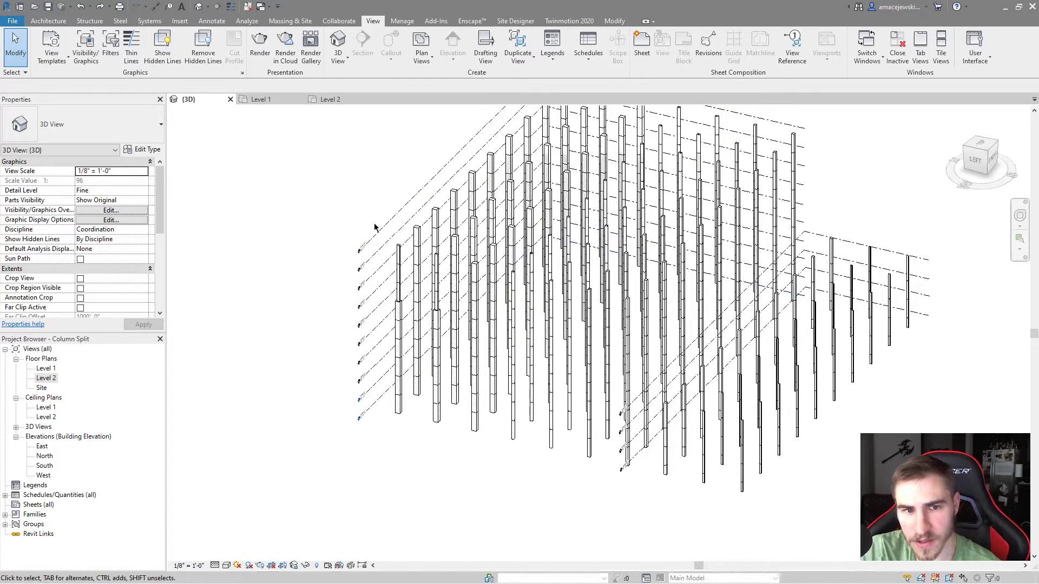
Step: Select Level 10 at the top of the columns and examine the area its extents cover from several angles
{"action": "left_click", "coordinate": [371, 242]}
{"action": "middle_click_drag", "start_coordinate": [642, 277], "coordinate": [732, 217], "text": "shift"}
{"action": "middle_click_drag", "start_coordinate": [617, 390], "coordinate": [576, 473]}
{"action": "middle_click_drag", "start_coordinate": [575, 473], "coordinate": [581, 459], "text": "shift"}
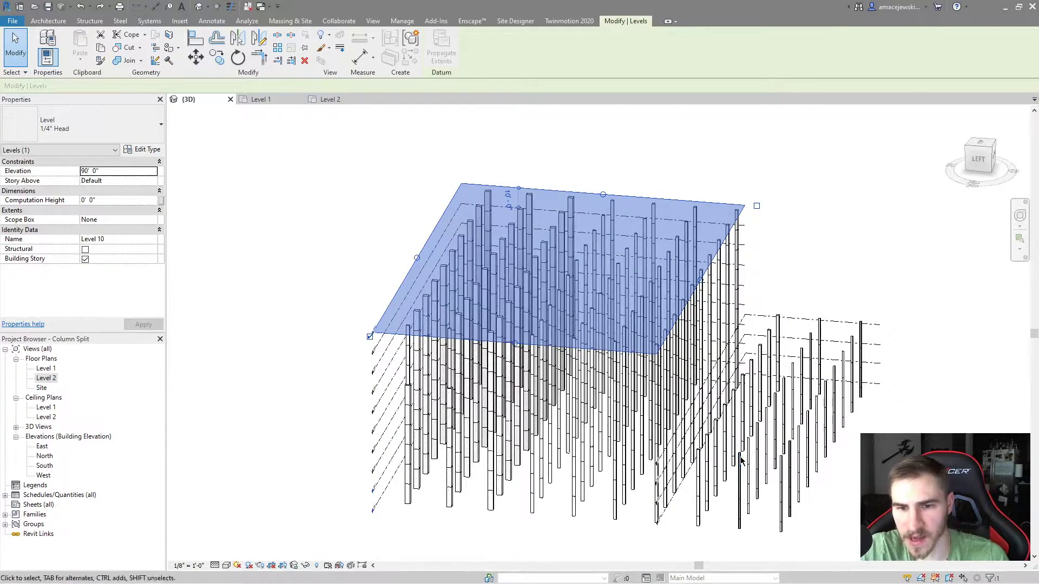
{"action": "middle_click_drag", "start_coordinate": [742, 460], "coordinate": [668, 473], "text": "shift"}
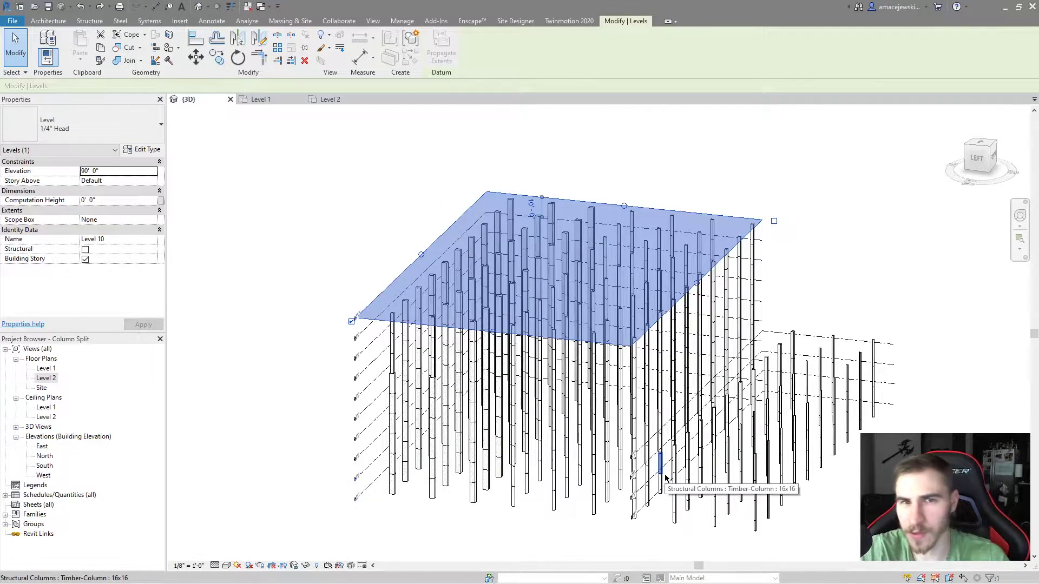
{"action": "left_click", "coordinate": [894, 283]}
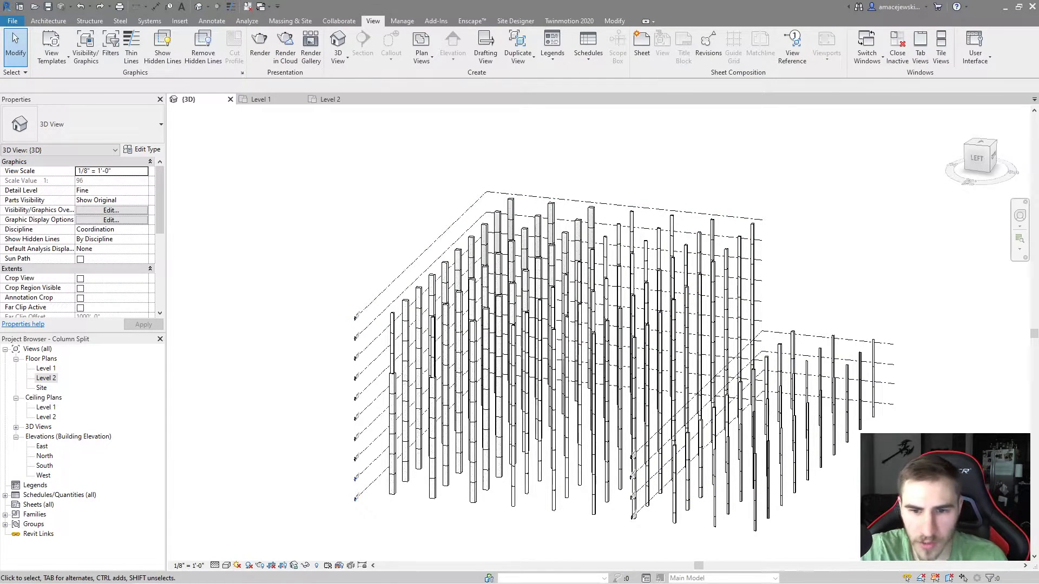
Step: Select Level G1 in the lower column group and examine the extents of its plane
{"action": "scroll", "coordinate": [514, 472], "scroll_direction": "up", "scroll_amount": 5}
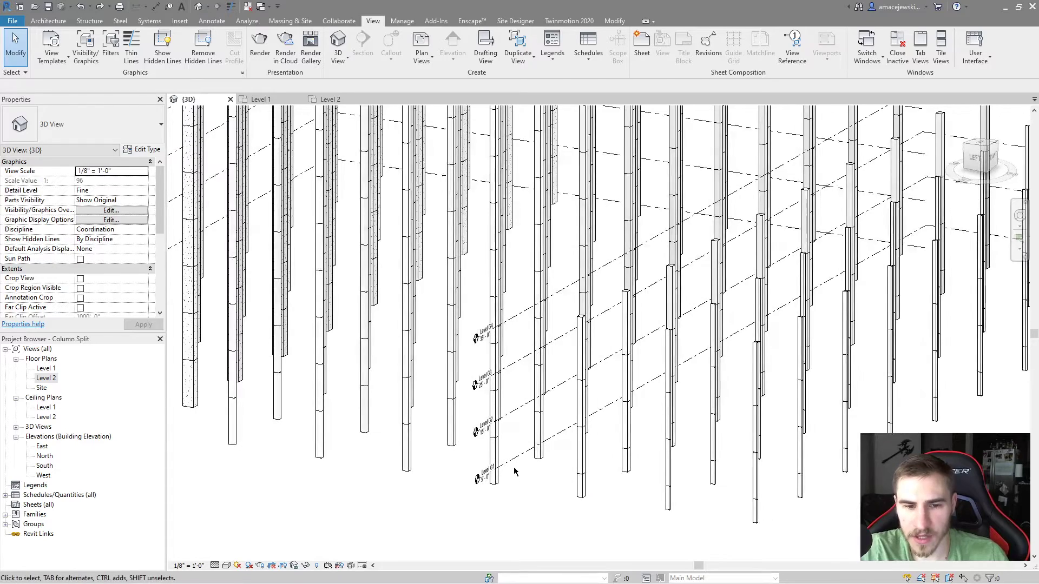
{"action": "scroll", "coordinate": [523, 391], "scroll_direction": "down", "scroll_amount": 6}
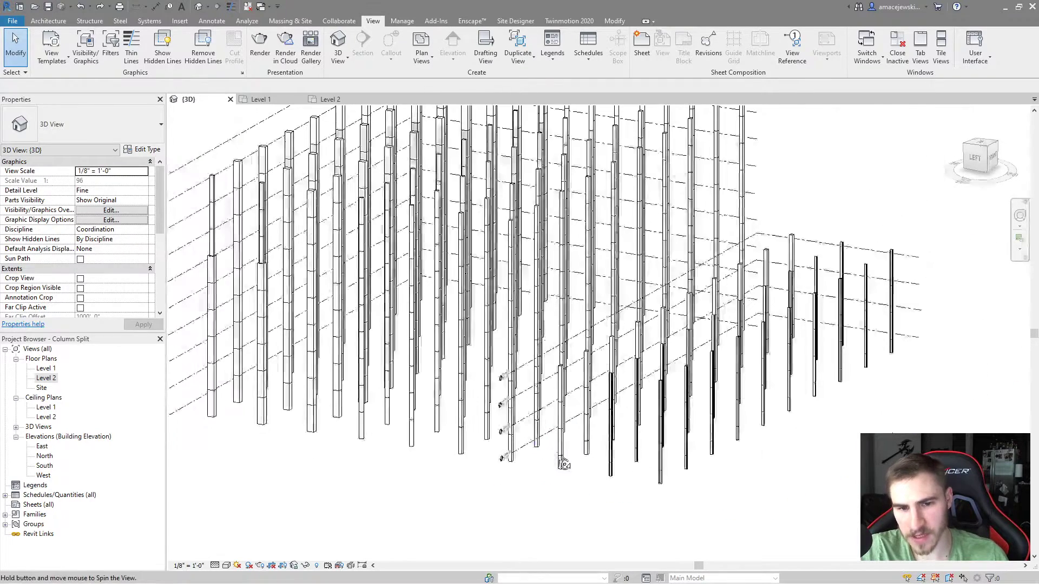
{"action": "left_click", "coordinate": [763, 440]}
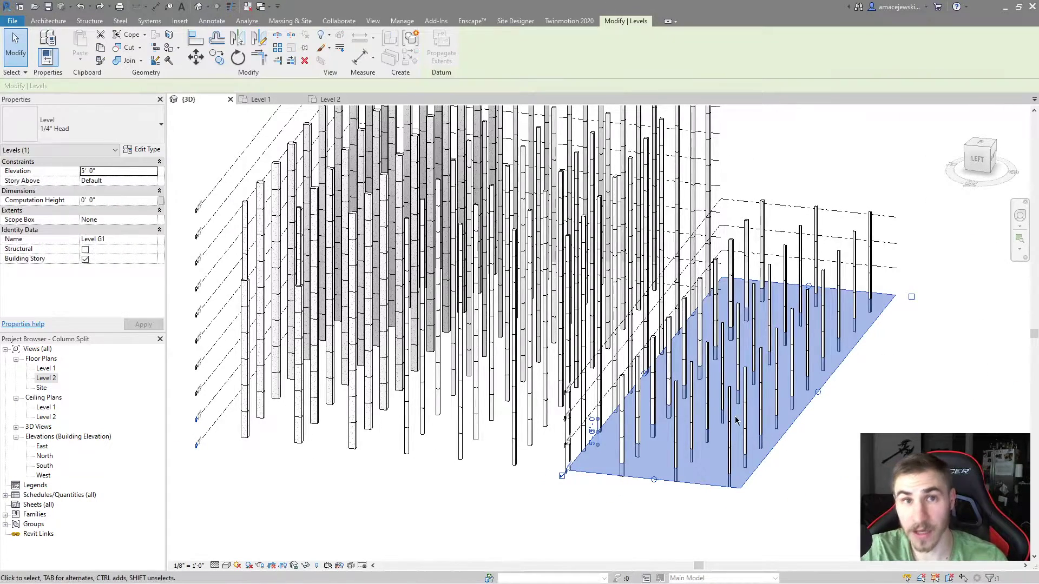
{"action": "middle_click_drag", "start_coordinate": [512, 515], "coordinate": [520, 517]}
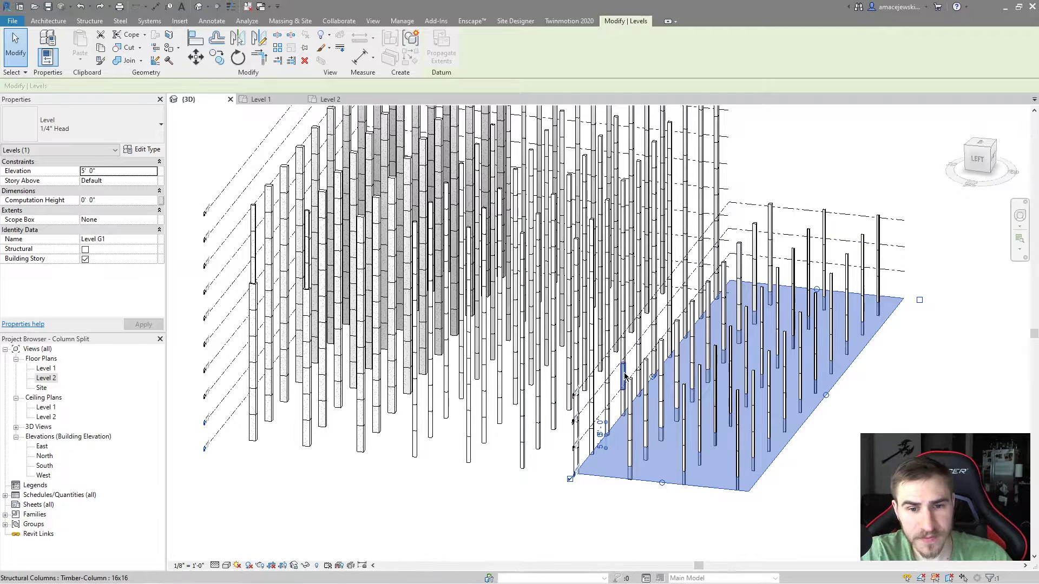
Step: Compare the Level 1 and Level 2 floor plans with the G-level extents in the 3D view
{"action": "left_click", "coordinate": [257, 100]}
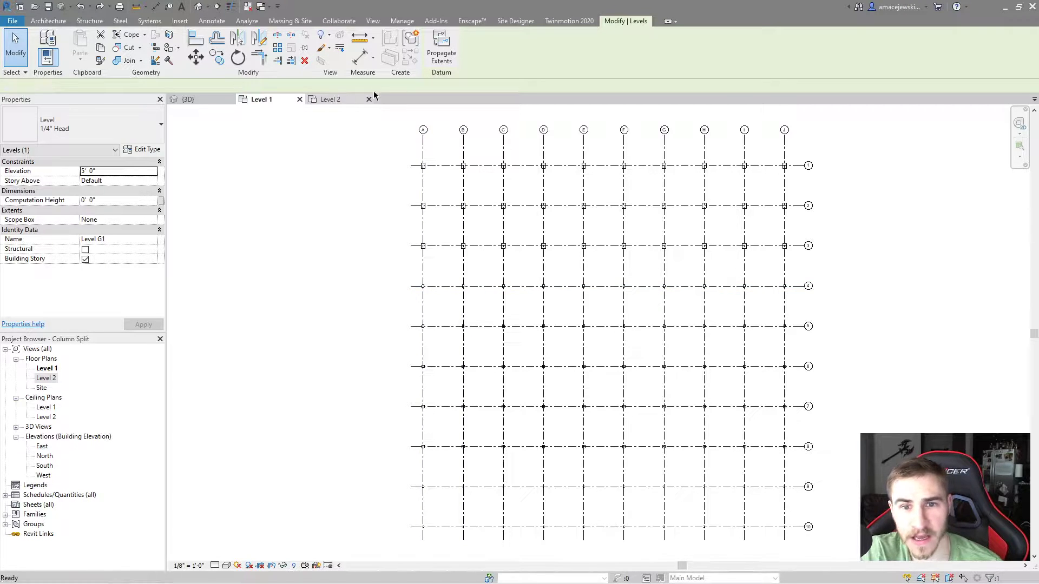
{"action": "left_click", "coordinate": [330, 99]}
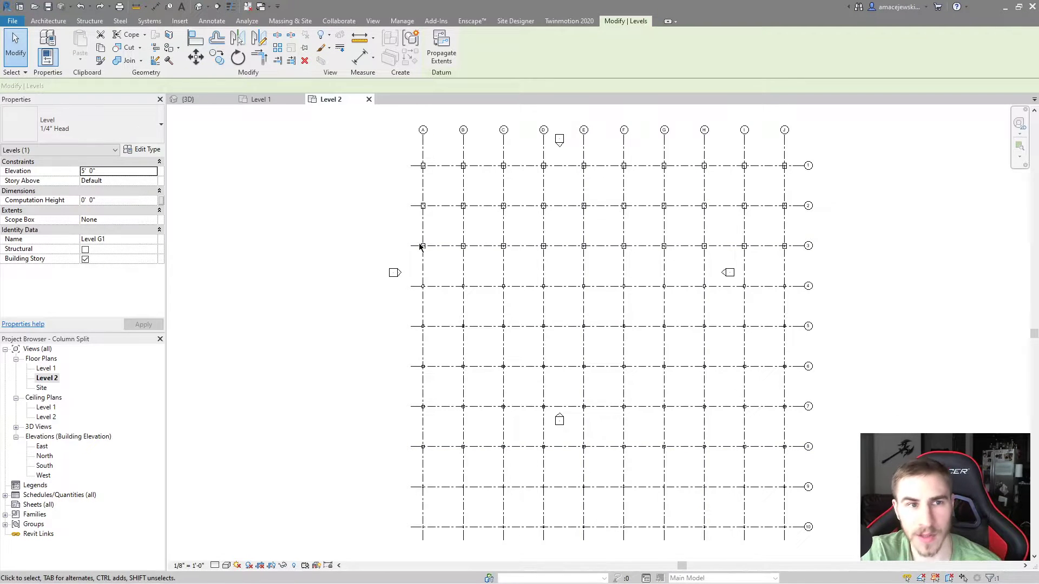
{"action": "left_click", "coordinate": [204, 100]}
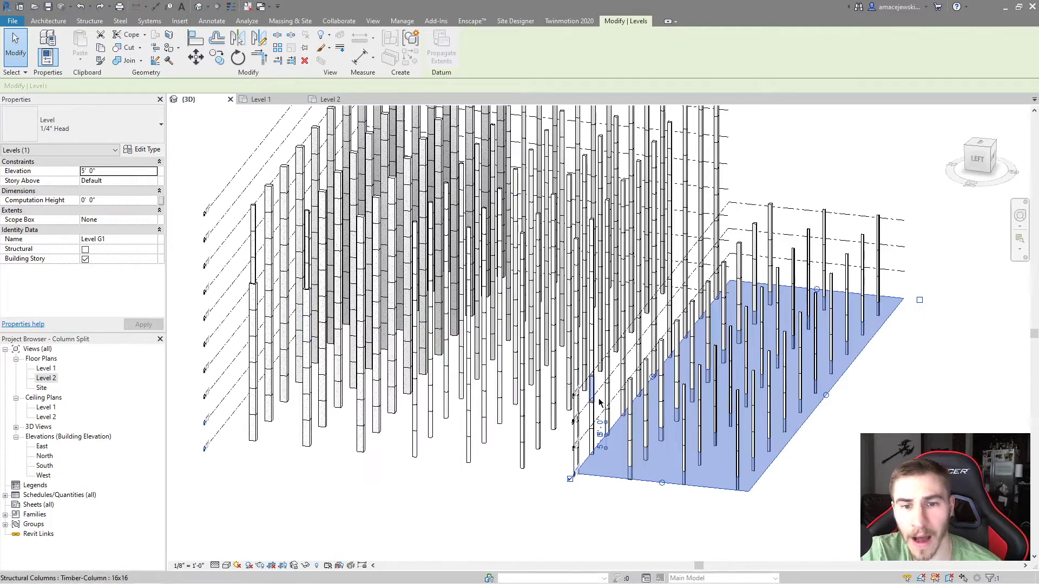
{"action": "middle_click_drag", "start_coordinate": [712, 417], "coordinate": [762, 455]}
{"action": "scroll", "coordinate": [762, 455], "scroll_direction": "down", "scroll_amount": 1}
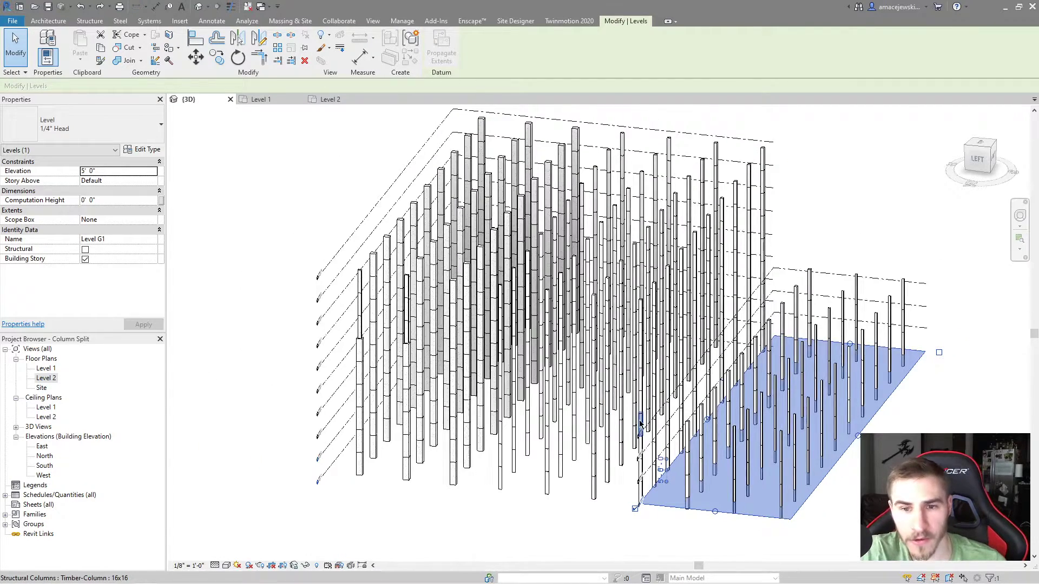
{"action": "scroll", "coordinate": [301, 249], "scroll_direction": "up", "scroll_amount": 5}
{"action": "scroll", "coordinate": [301, 249], "scroll_direction": "down", "scroll_amount": 6}
Step: Create a new floor plan view for Level 8
{"action": "left_click", "coordinate": [373, 21]}
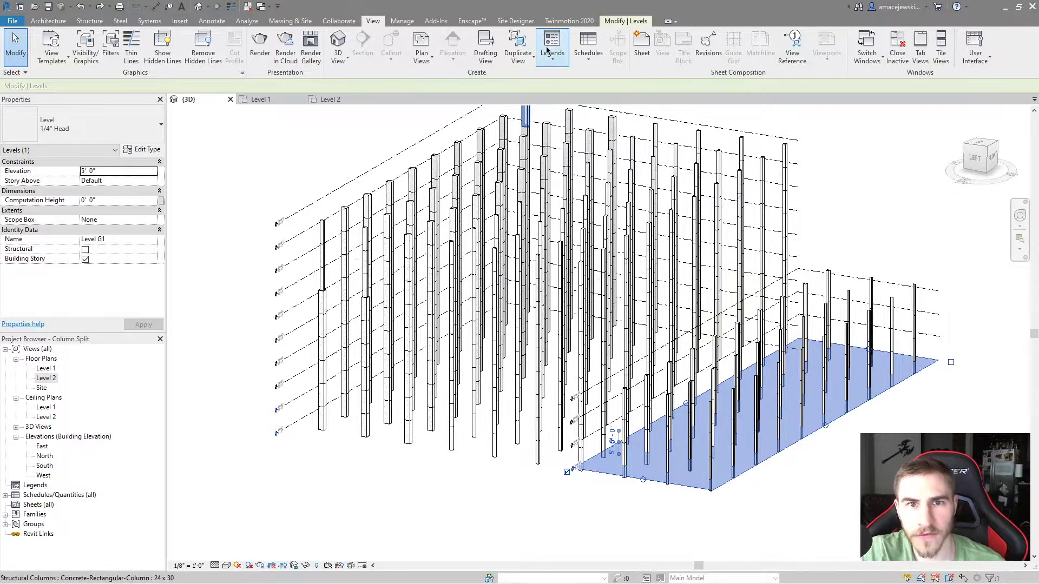
{"action": "left_click", "coordinate": [422, 54]}
{"action": "left_click", "coordinate": [436, 79]}
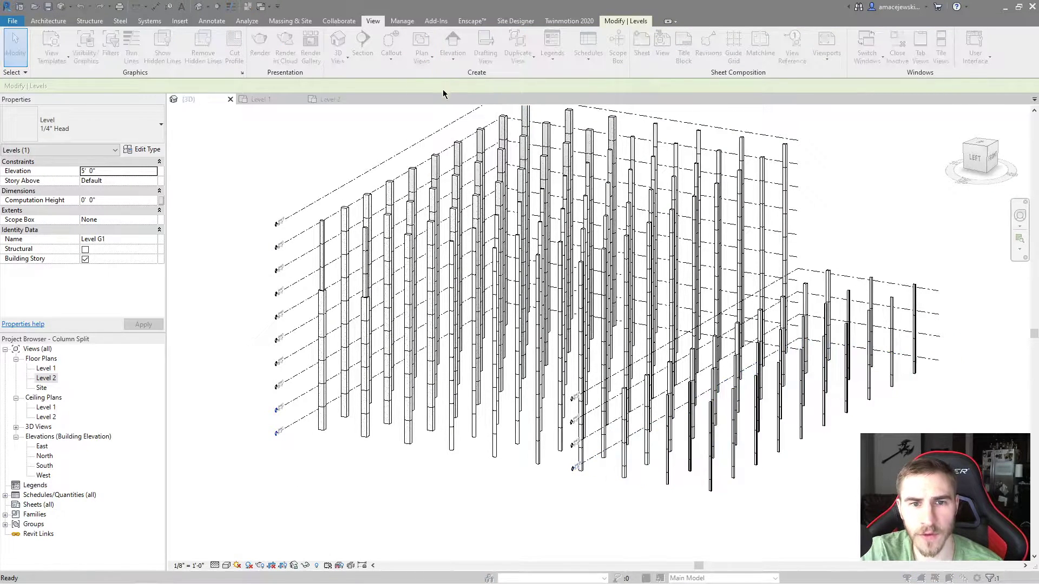
{"action": "left_click", "coordinate": [479, 294]}
{"action": "left_click", "coordinate": [478, 288]}
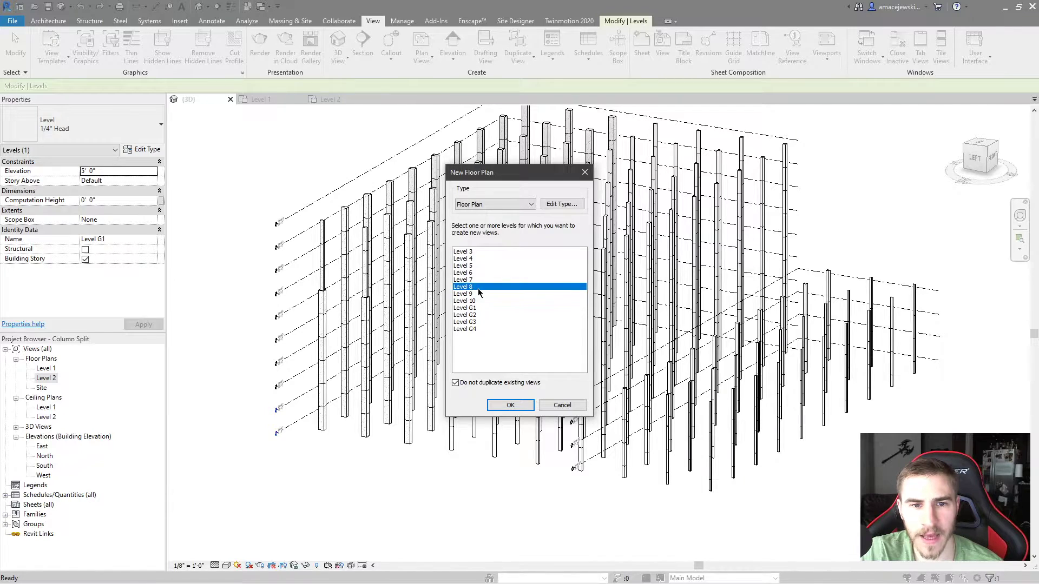
{"action": "left_click", "coordinate": [501, 409]}
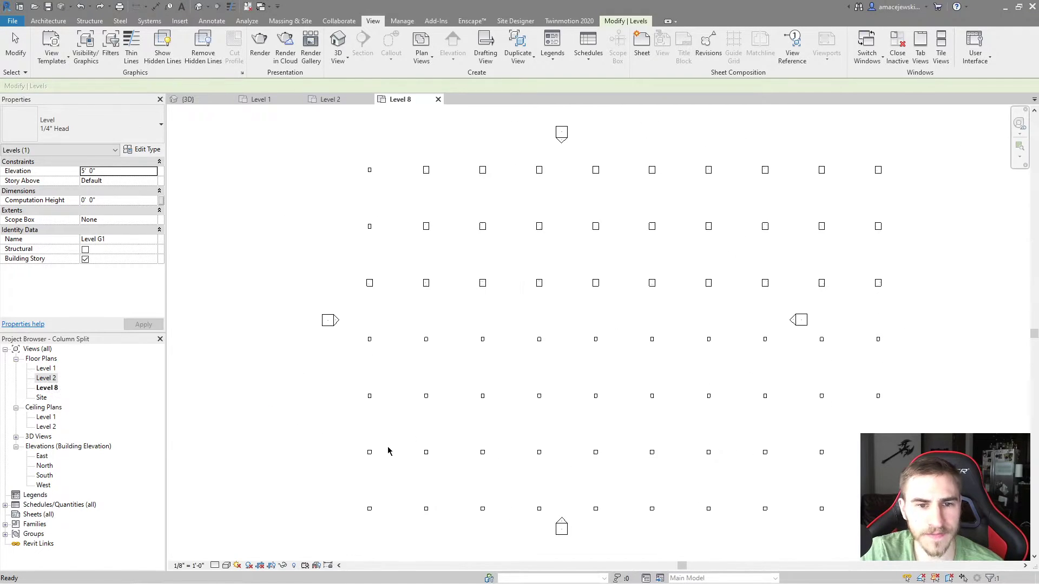
Step: Examine the columns in the Level 8 floor plan and compare them with the 3D view
{"action": "scroll", "coordinate": [585, 327], "scroll_direction": "down", "scroll_amount": 2}
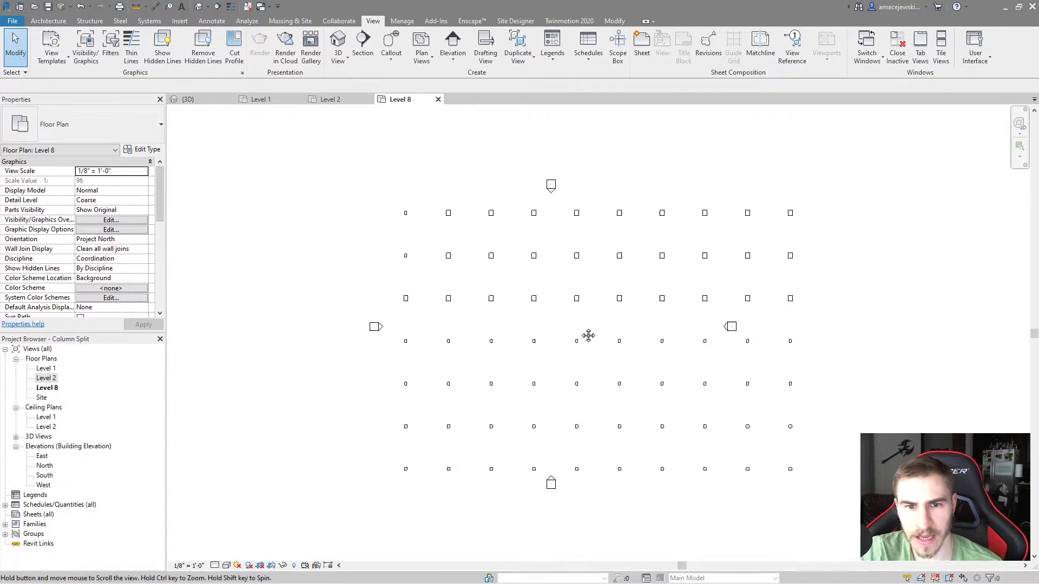
{"action": "scroll", "coordinate": [650, 338], "scroll_direction": "up", "scroll_amount": 1}
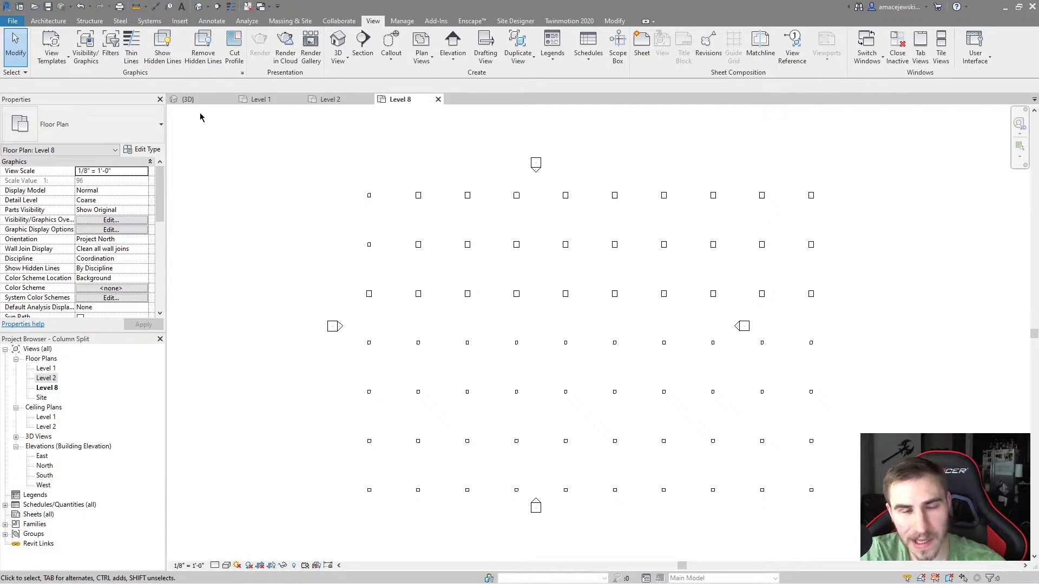
{"action": "left_click", "coordinate": [190, 100]}
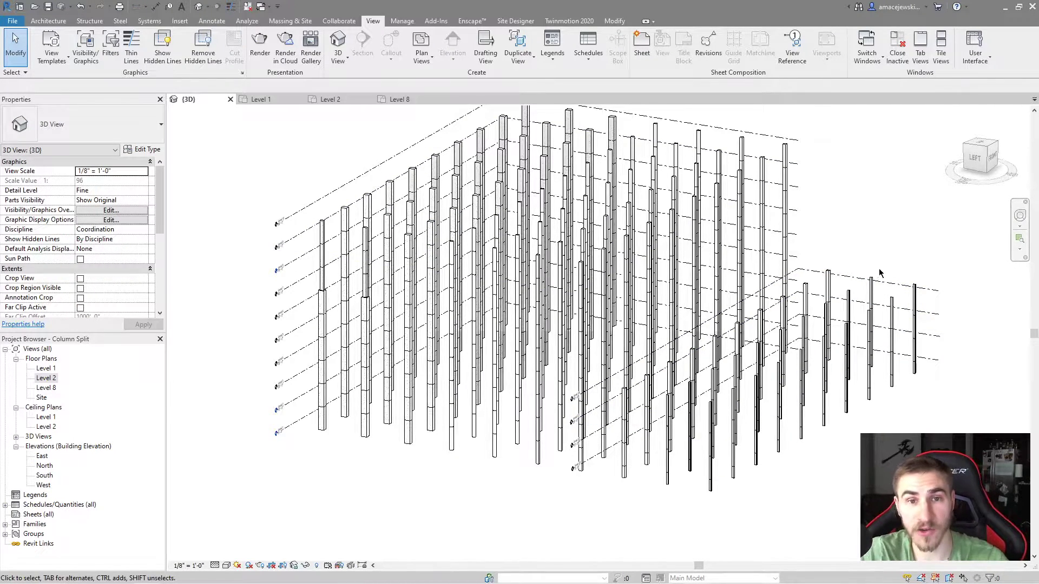
Step: Place a building section in the Level 1 plan, running vertically between grids F and G from above grid 1 to below grid 10
{"action": "left_click", "coordinate": [271, 100]}
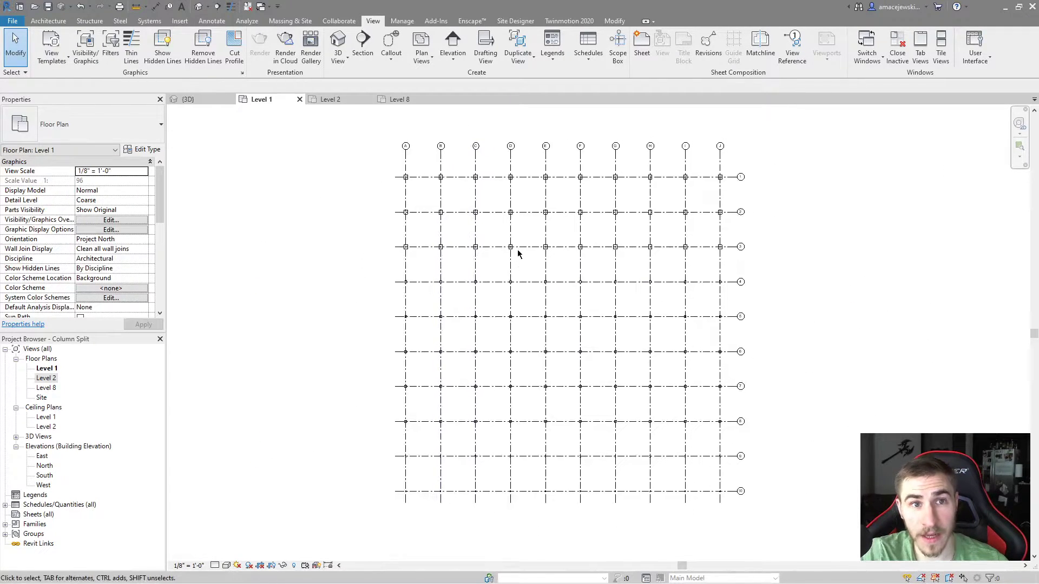
{"action": "left_click", "coordinate": [363, 43]}
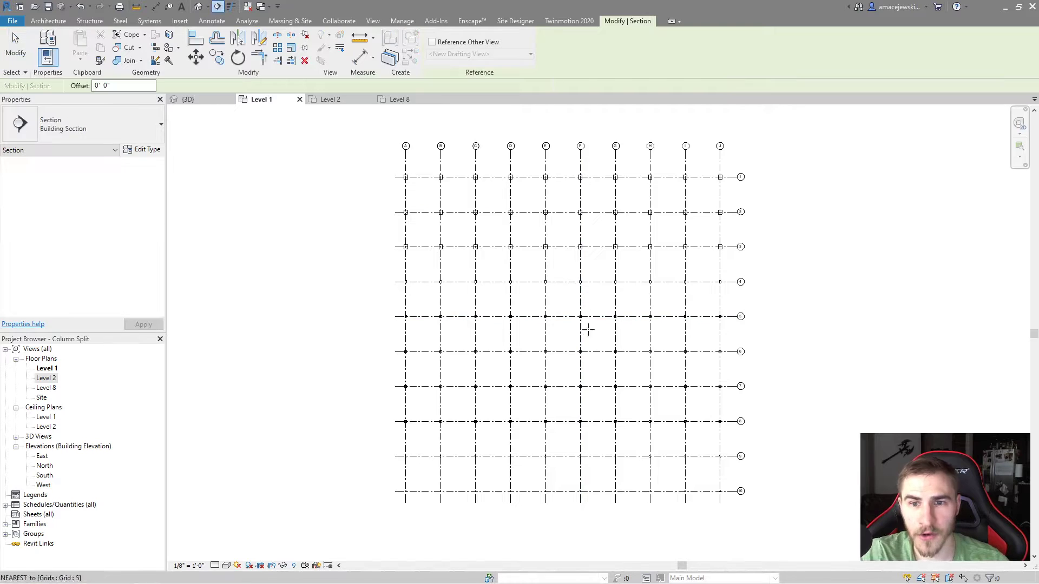
{"action": "left_click", "coordinate": [597, 158]}
{"action": "left_click", "coordinate": [597, 508]}
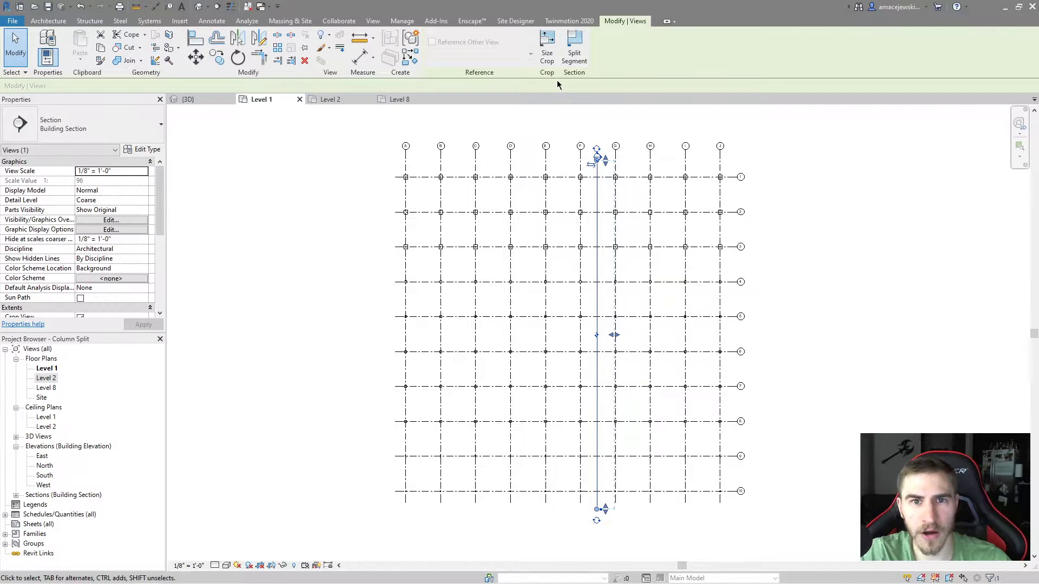
{"action": "key", "text": "Escape"}
Step: Place a horizontal building section in the Level 1 plan between grids 8 and 9, running from outside grid A to beyond grid J
{"action": "left_click", "coordinate": [362, 44]}
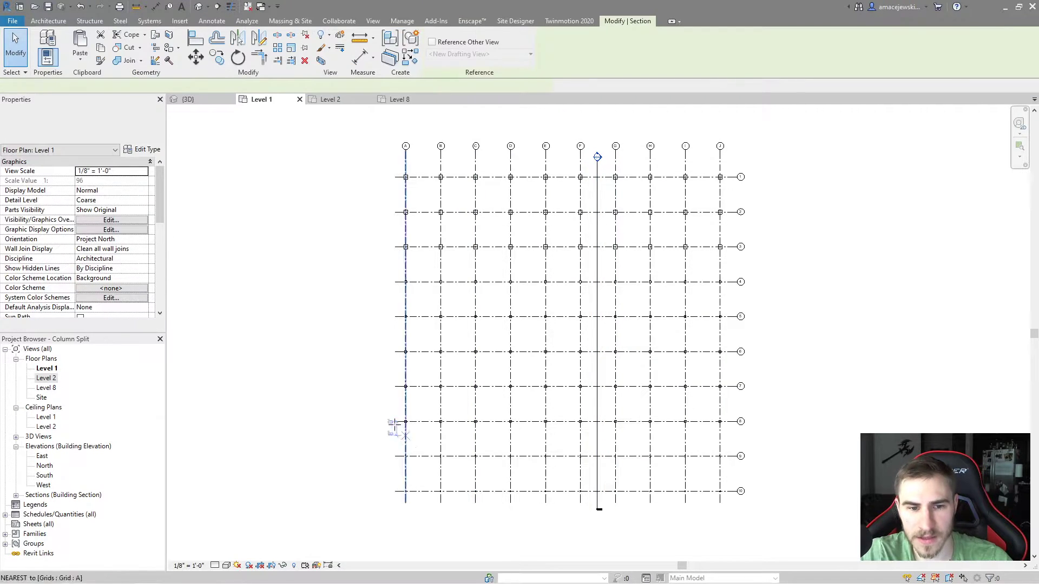
{"action": "left_click", "coordinate": [387, 434]}
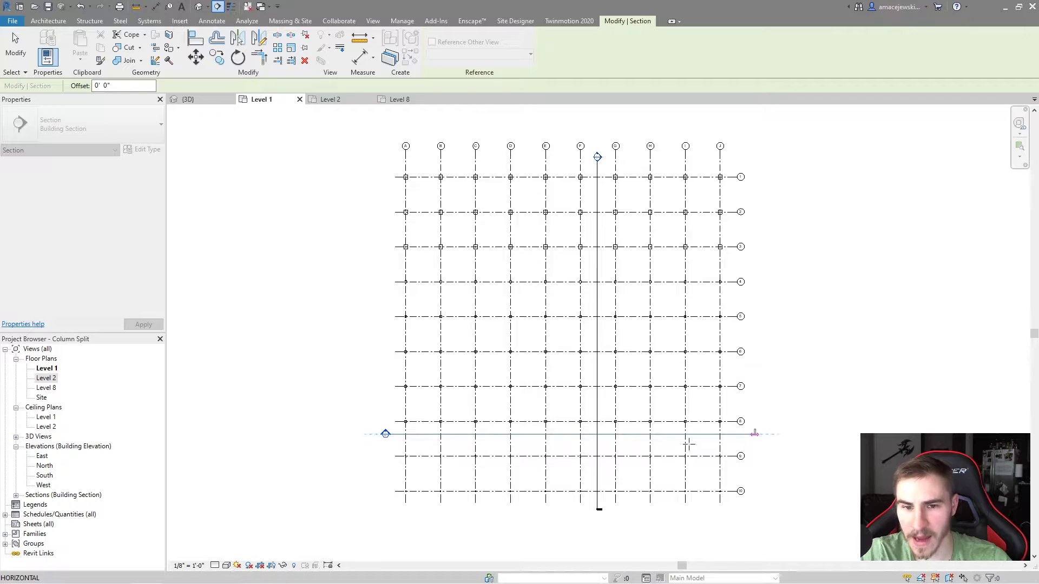
{"action": "left_click", "coordinate": [754, 434]}
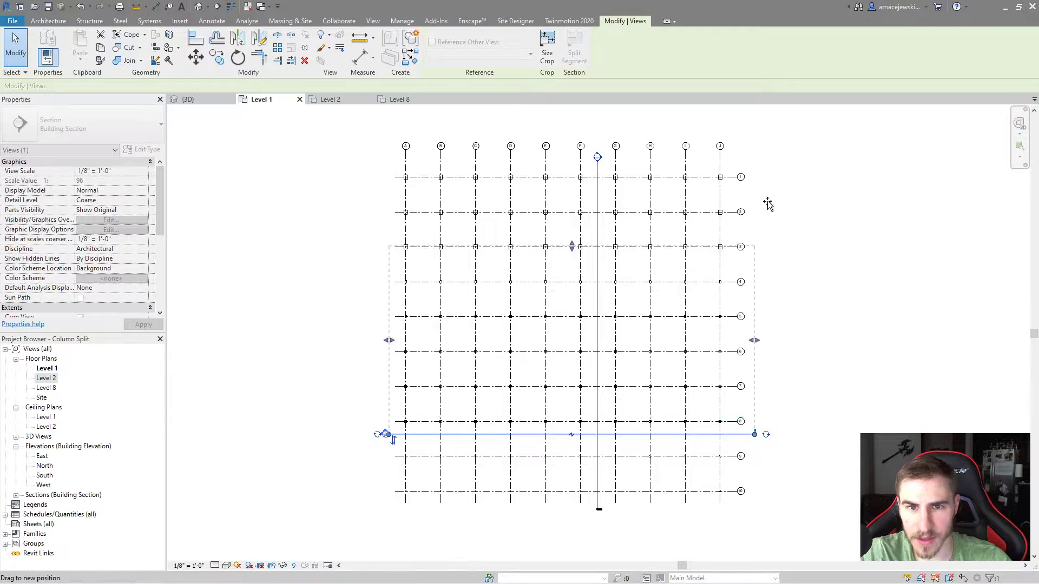
{"action": "left_click", "coordinate": [812, 195]}
Step: Extend the vertical section's view depth past grid J and open its section view
{"action": "left_click", "coordinate": [598, 202]}
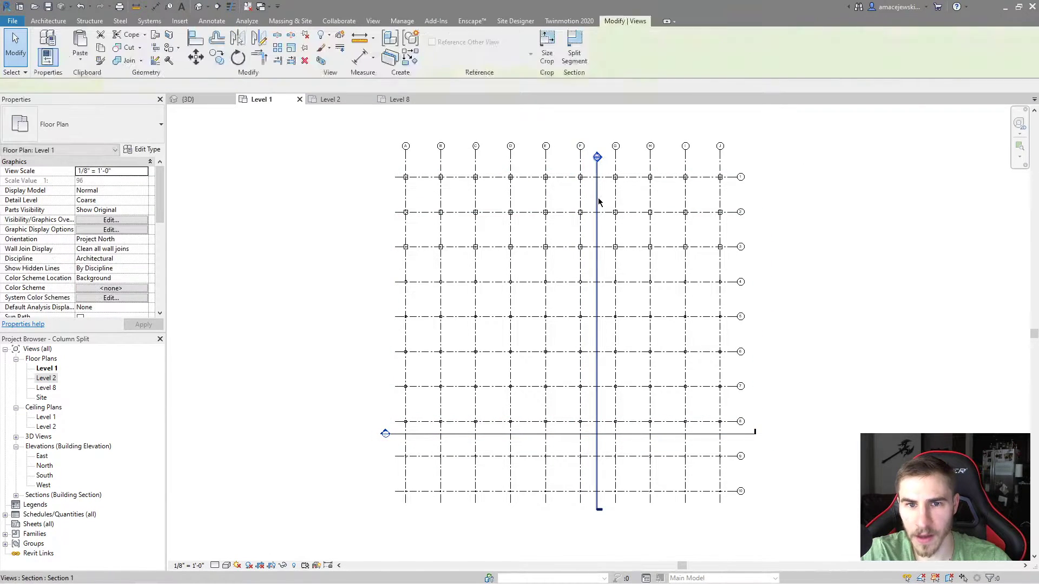
{"action": "left_click", "coordinate": [768, 287]}
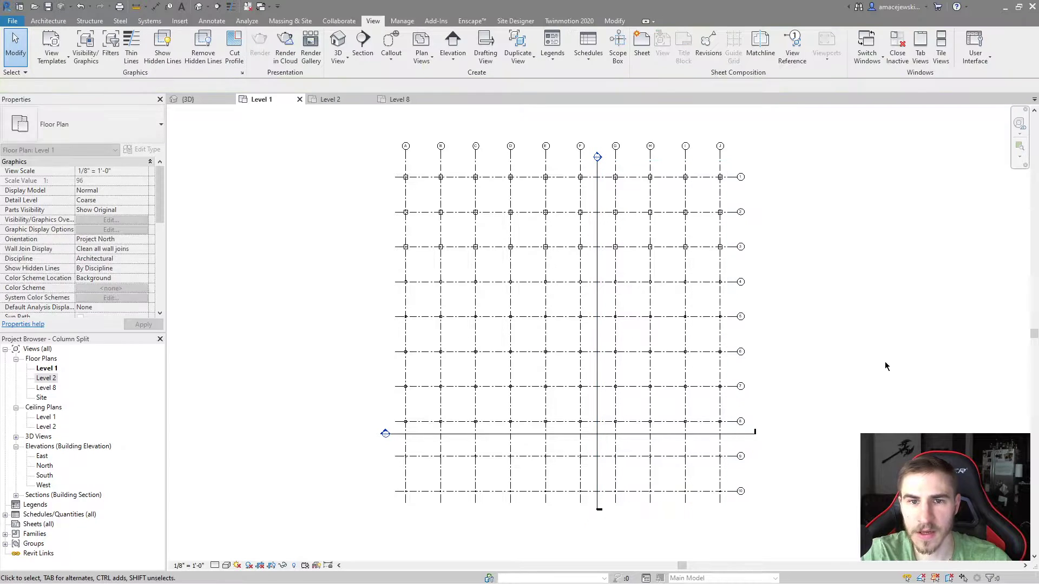
{"action": "double_click", "coordinate": [598, 157]}
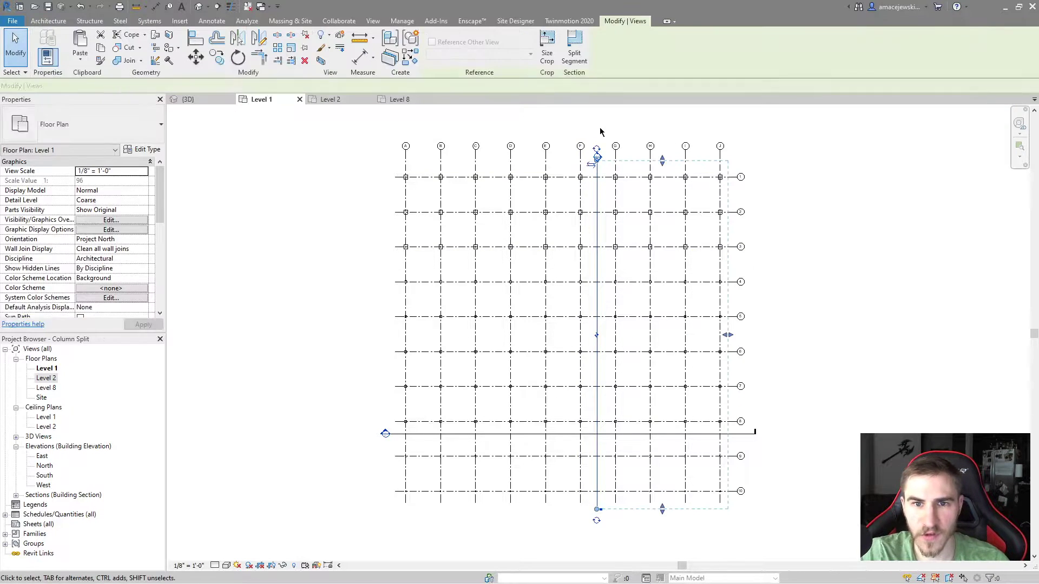
{"action": "double_click", "coordinate": [598, 157]}
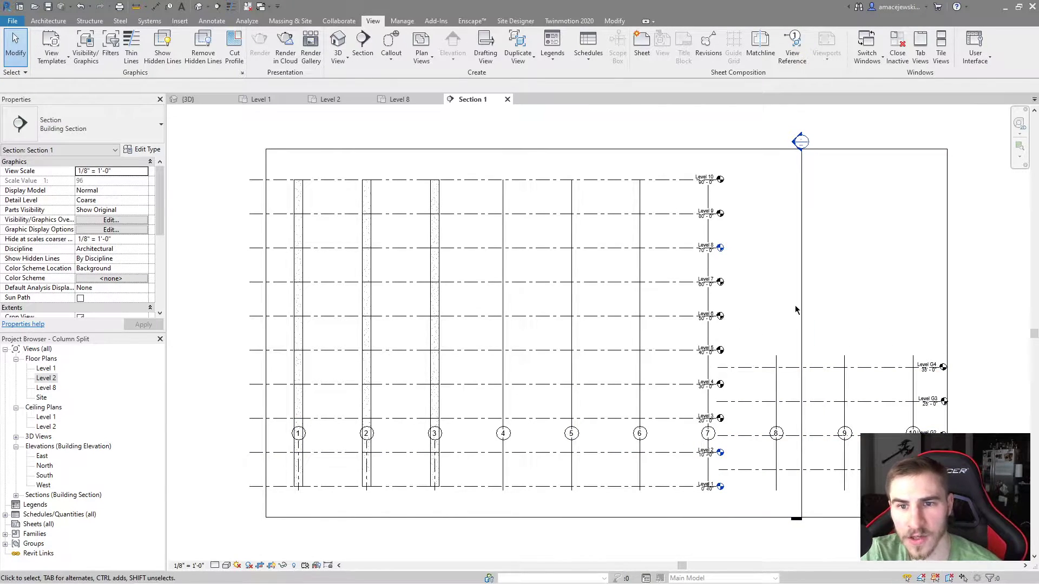
Step: Set the Section 1 view's detail level to Medium
{"action": "left_click_drag", "start_coordinate": [220, 256], "coordinate": [476, 281]}
{"action": "left_click_drag", "start_coordinate": [226, 237], "coordinate": [752, 241]}
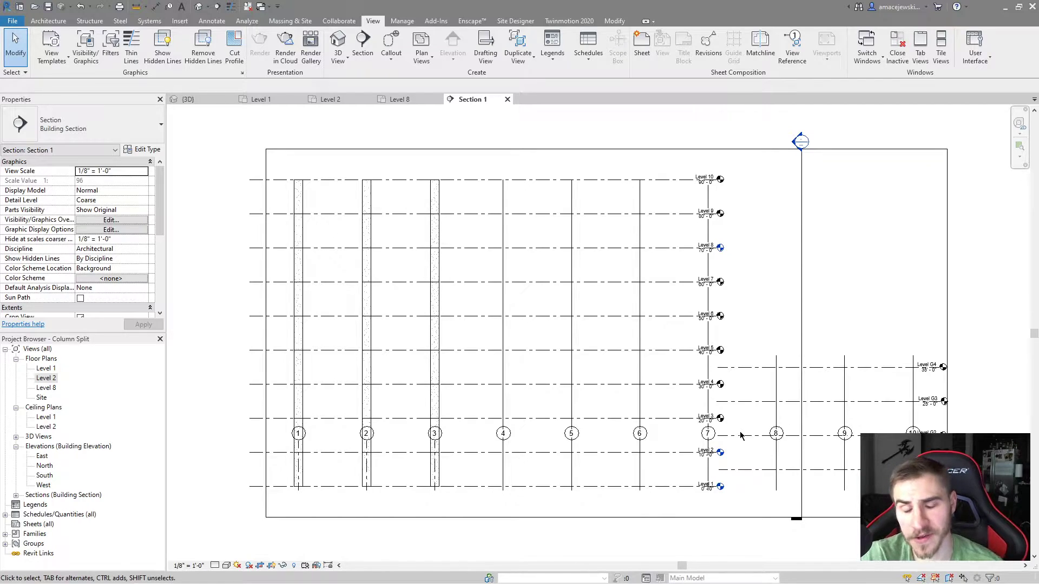
{"action": "mouse_move", "coordinate": [743, 237]}
{"action": "left_mouse_down"}
{"action": "mouse_move", "coordinate": [320, 224]}
{"action": "mouse_move", "coordinate": [744, 237]}
{"action": "left_mouse_up"}
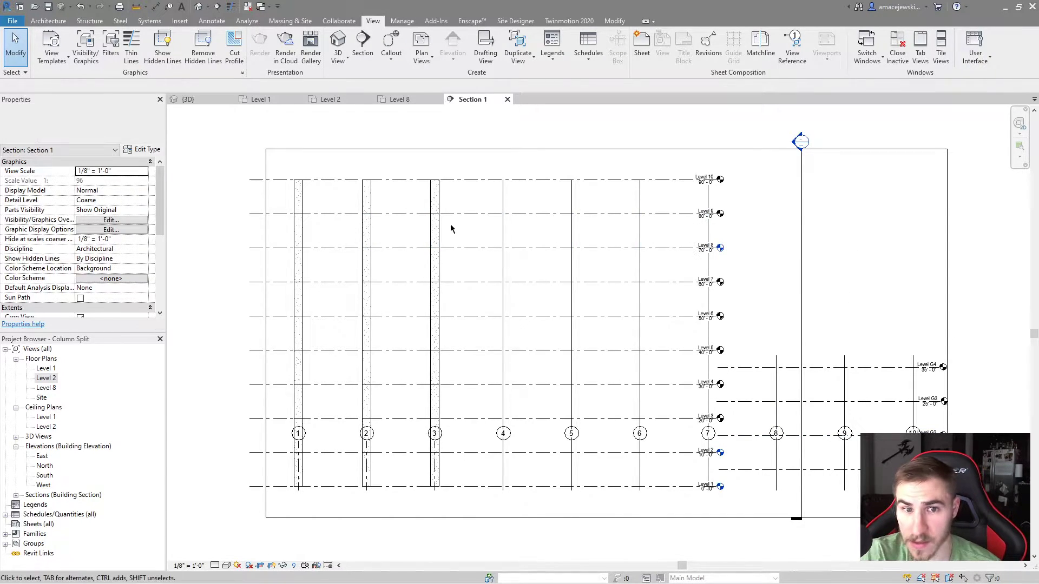
{"action": "left_click", "coordinate": [225, 566]}
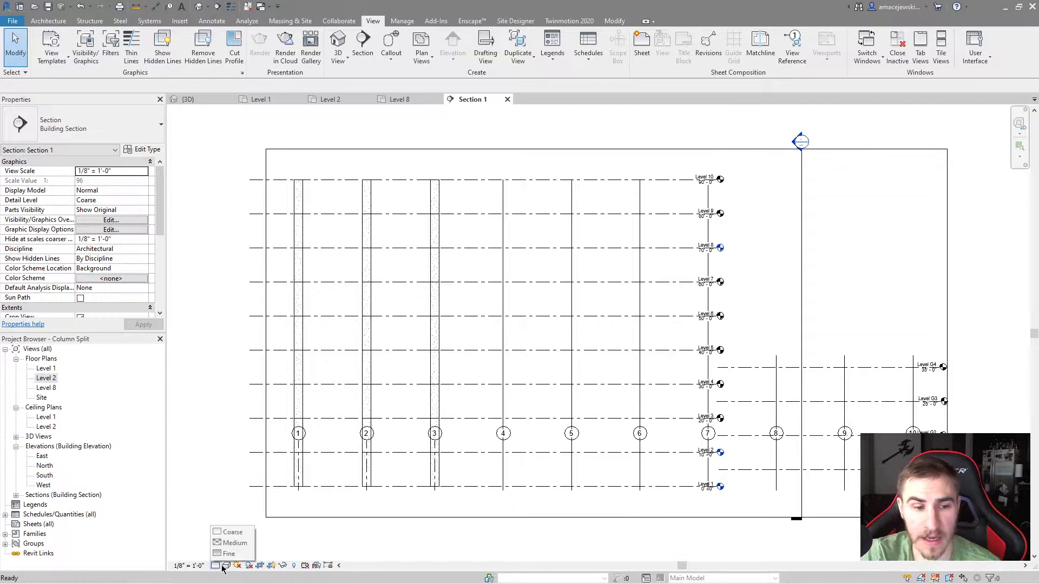
{"action": "left_click", "coordinate": [222, 547]}
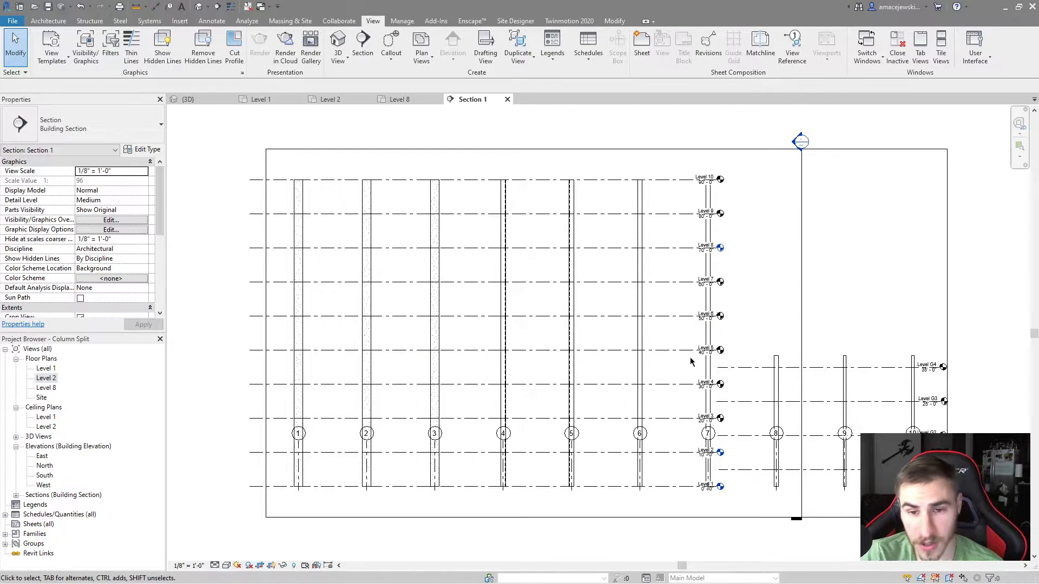
Step: Try showing a bubble at the lower end of grid 1 in Section 1, and hide it again
{"action": "left_click", "coordinate": [296, 460]}
{"action": "left_click", "coordinate": [351, 440]}
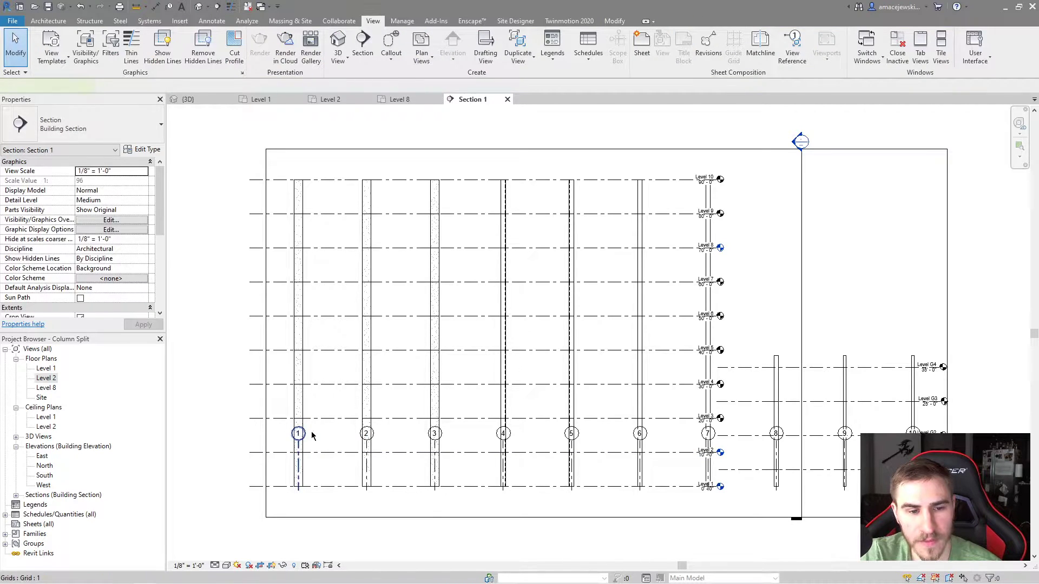
{"action": "left_click", "coordinate": [306, 433]}
{"action": "scroll", "coordinate": [305, 448], "scroll_direction": "up", "scroll_amount": 2}
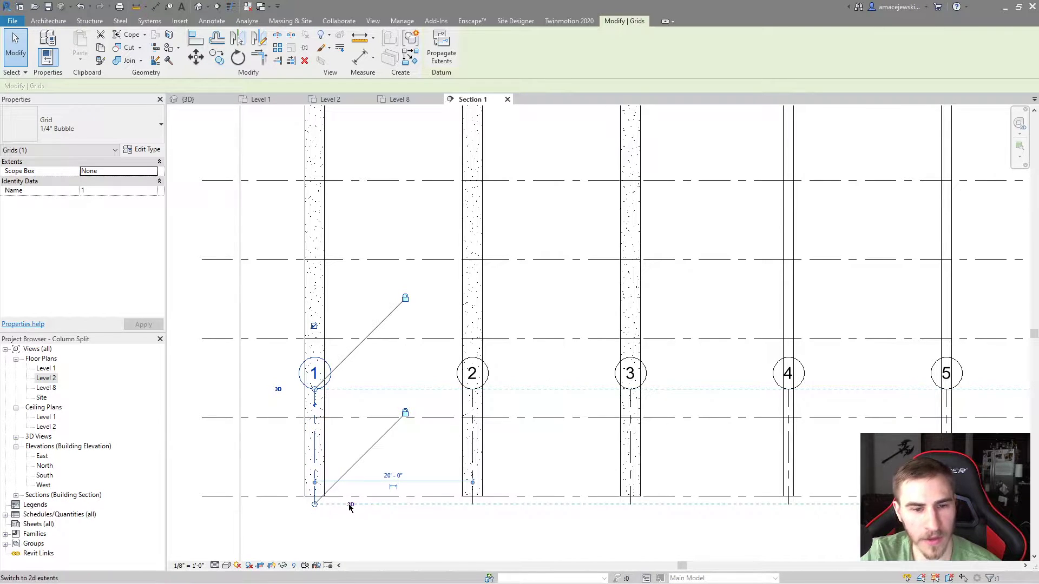
{"action": "middle_click_drag", "start_coordinate": [418, 434], "coordinate": [438, 331]}
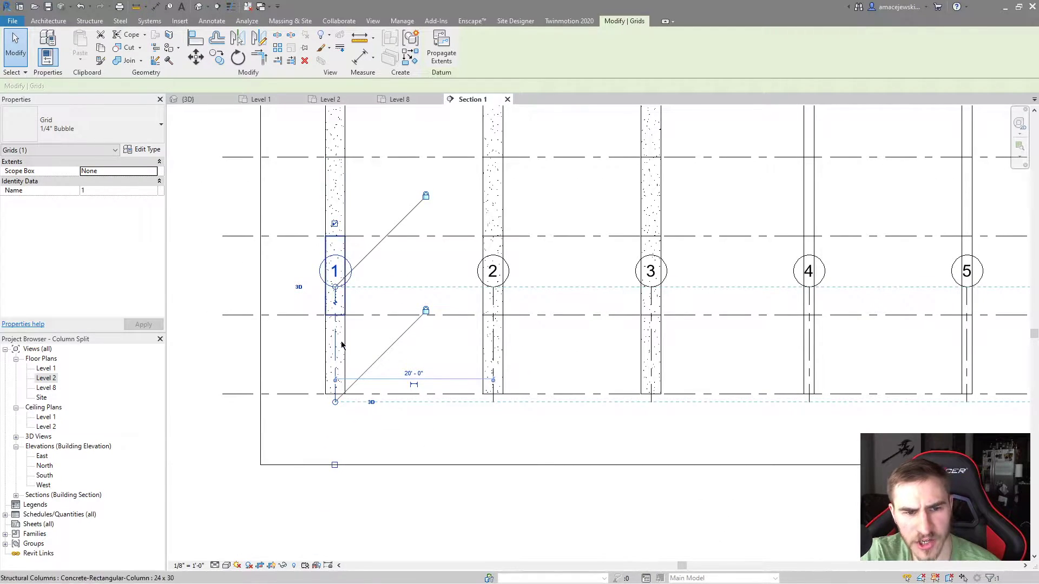
{"action": "left_click", "coordinate": [334, 465]}
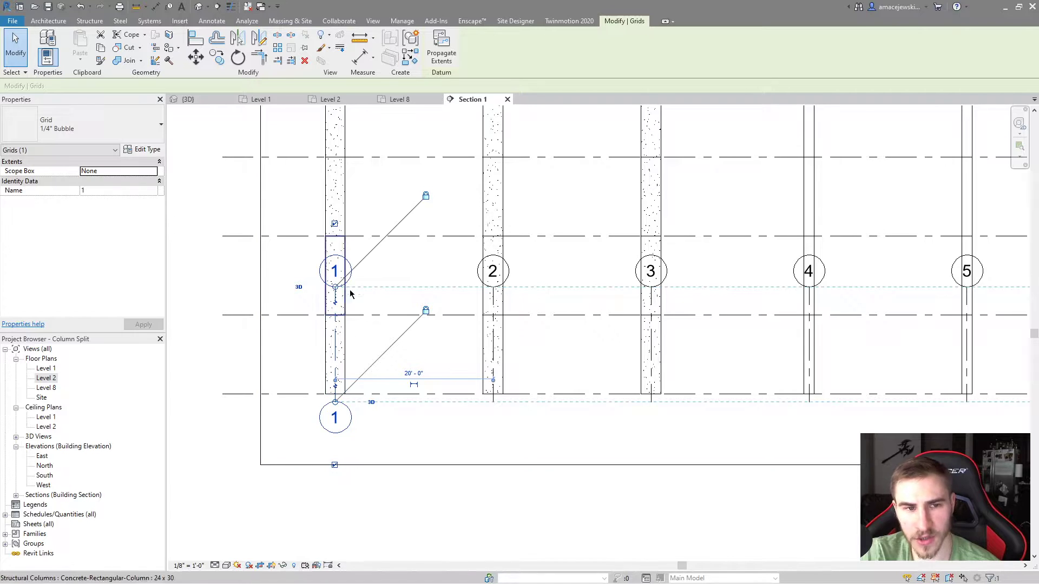
{"action": "left_click", "coordinate": [334, 465]}
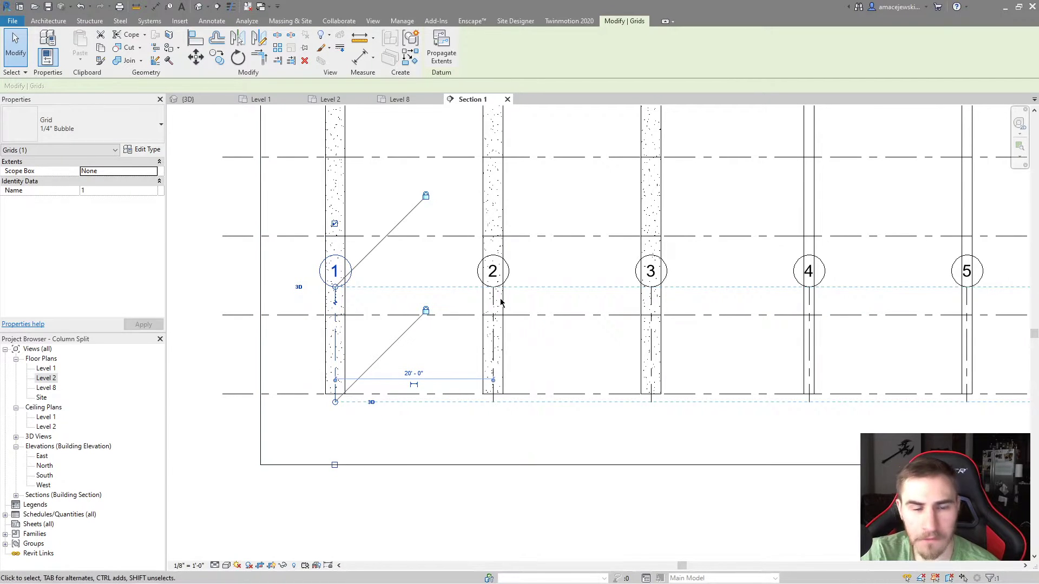
{"action": "scroll", "coordinate": [503, 339], "scroll_direction": "down", "scroll_amount": 4}
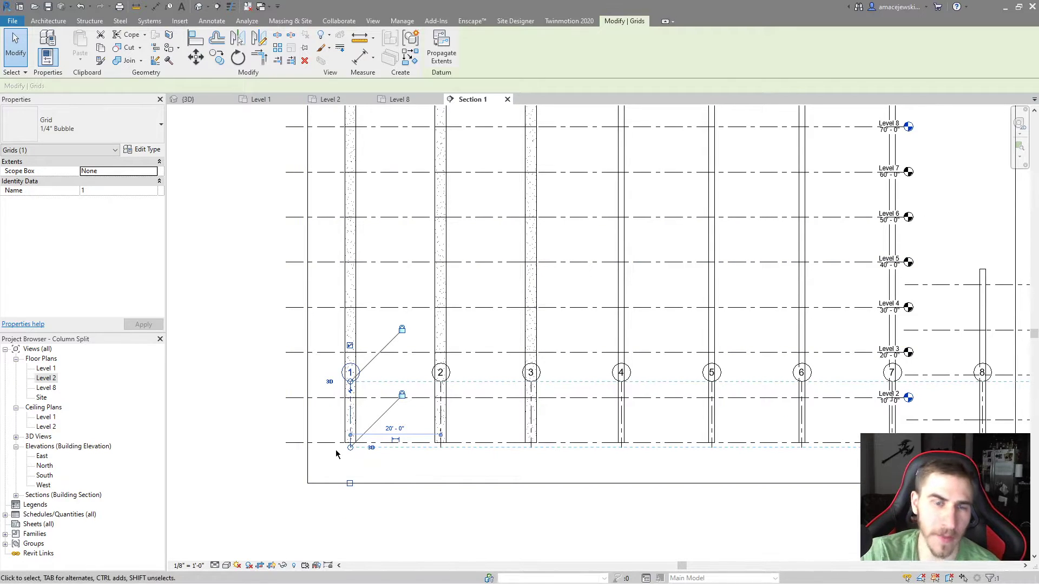
{"action": "left_click", "coordinate": [349, 483]}
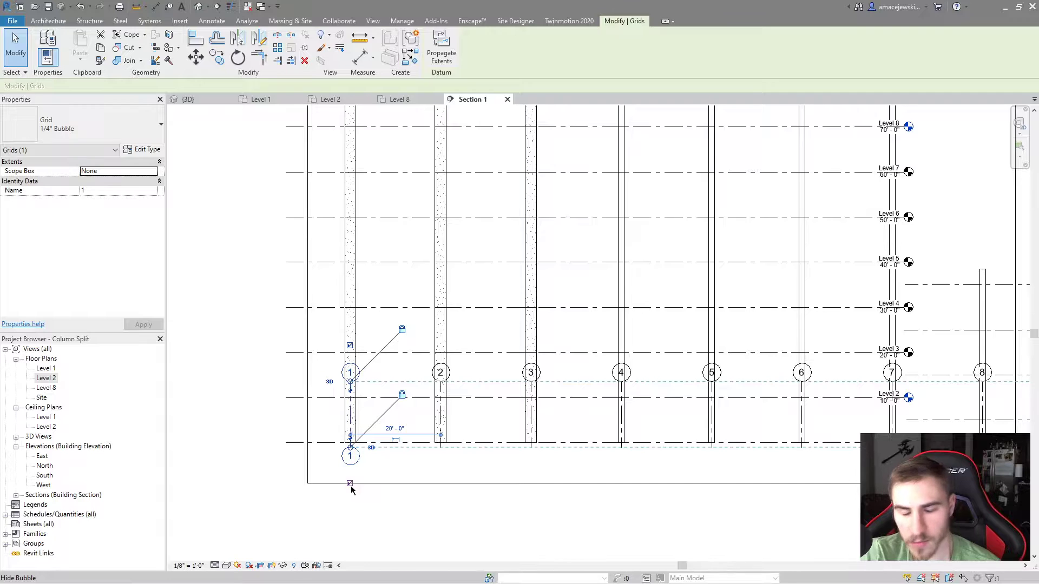
{"action": "left_click", "coordinate": [350, 484]}
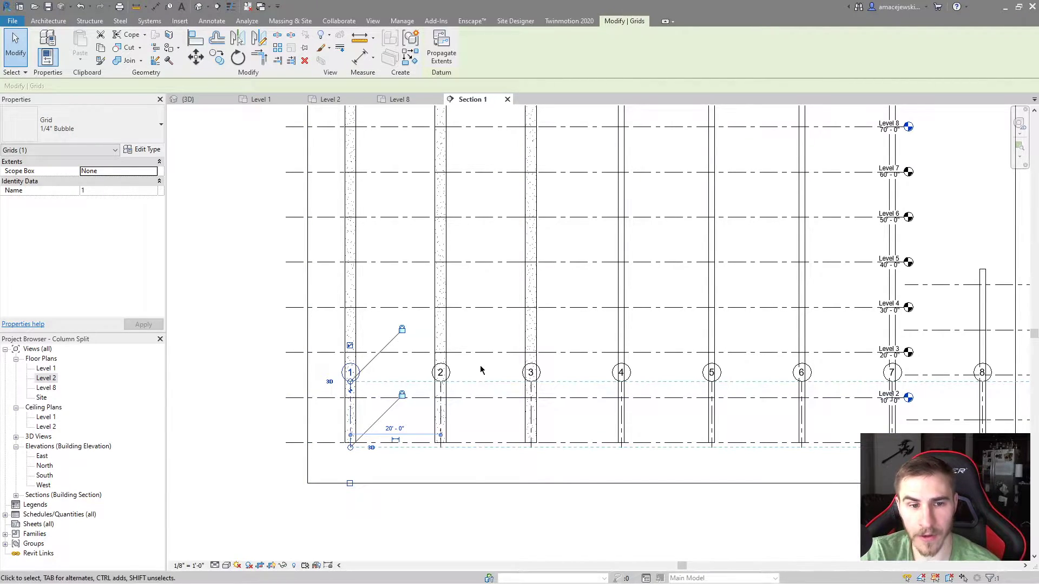
Step: Stretch the upper ends of grids 1 to 10 above Level 10, placing their bubbles just above the section's crop boundary
{"action": "middle_click_drag", "start_coordinate": [481, 368], "coordinate": [467, 400]}
{"action": "middle_click_drag", "start_coordinate": [411, 366], "coordinate": [386, 407]}
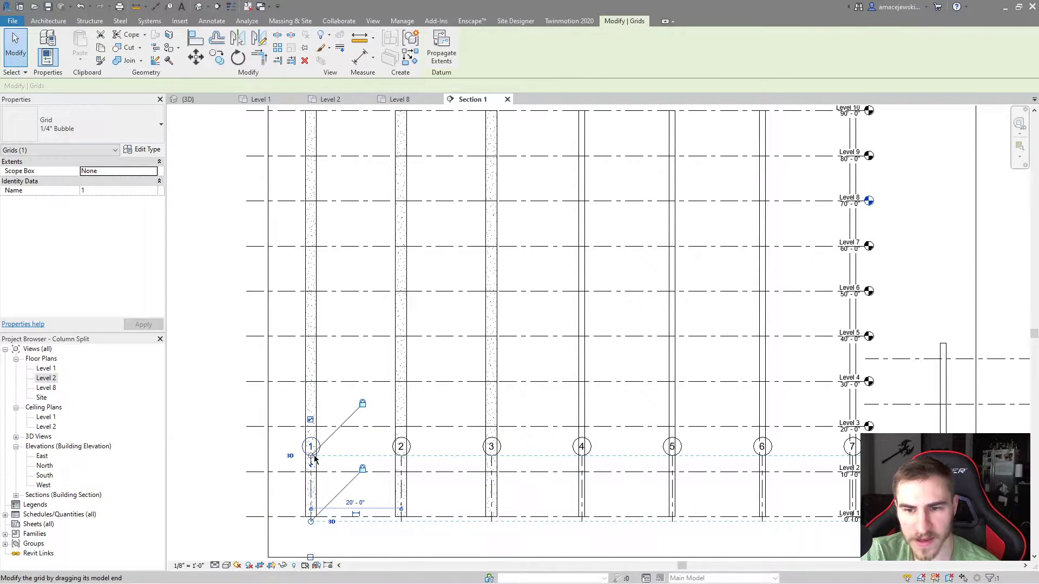
{"action": "scroll", "coordinate": [356, 426], "scroll_direction": "down", "scroll_amount": 3}
{"action": "scroll", "coordinate": [341, 450], "scroll_direction": "up", "scroll_amount": 1}
{"action": "scroll", "coordinate": [340, 450], "scroll_direction": "up", "scroll_amount": 1}
{"action": "scroll", "coordinate": [302, 463], "scroll_direction": "down", "scroll_amount": 1}
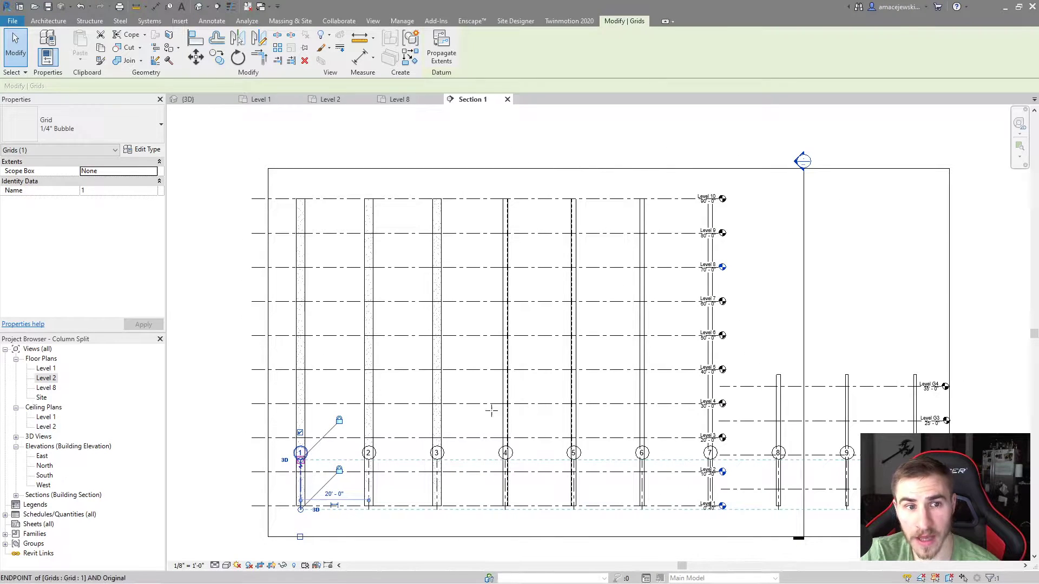
{"action": "left_click_drag", "start_coordinate": [354, 199], "coordinate": [409, 163]}
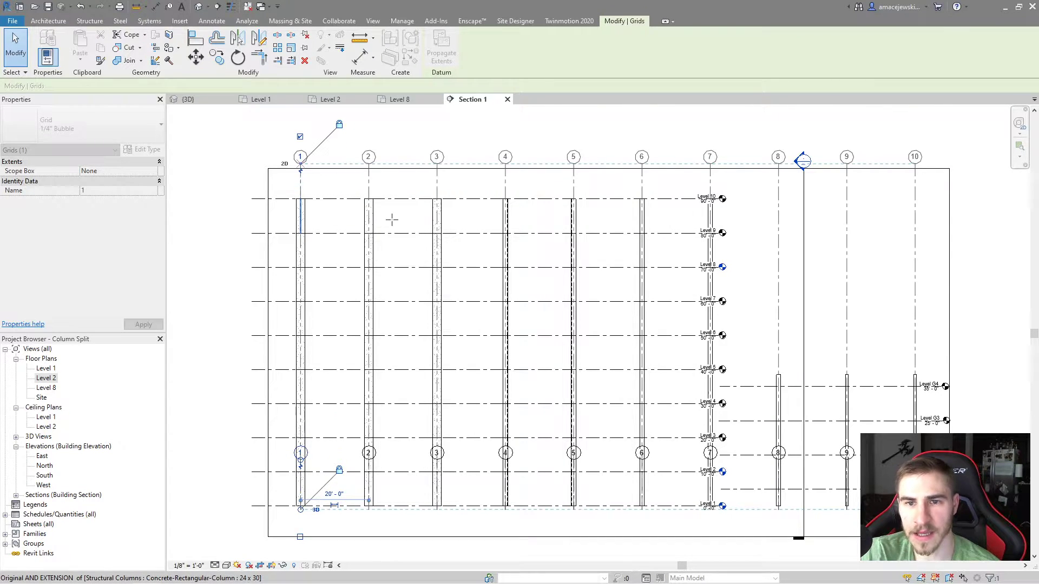
{"action": "left_click", "coordinate": [751, 243]}
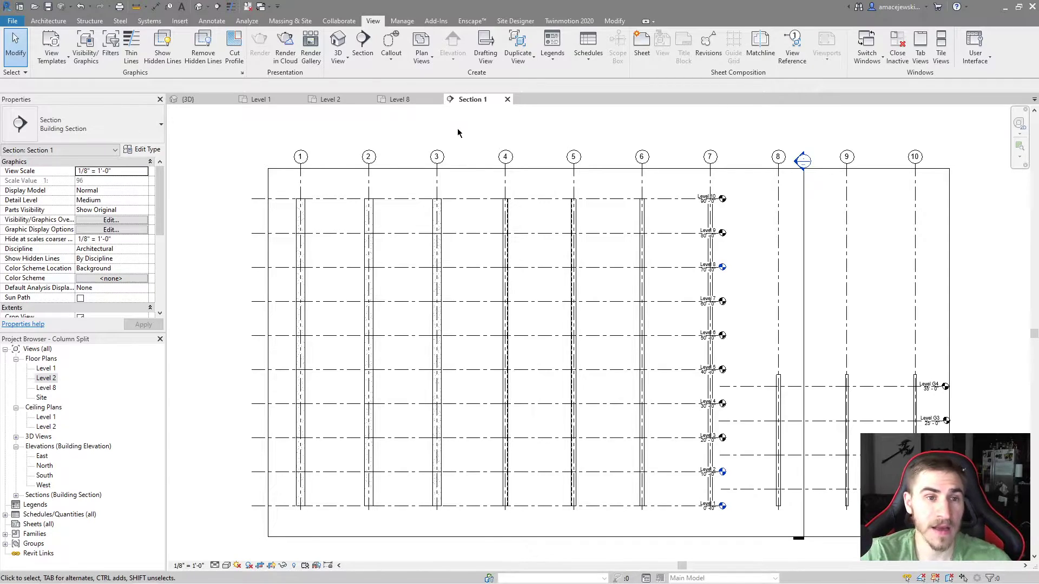
Step: Open Section 2 from its marker in the Level 8 plan and stretch grids A to J above Level 10 and the crop boundary
{"action": "left_click", "coordinate": [394, 99]}
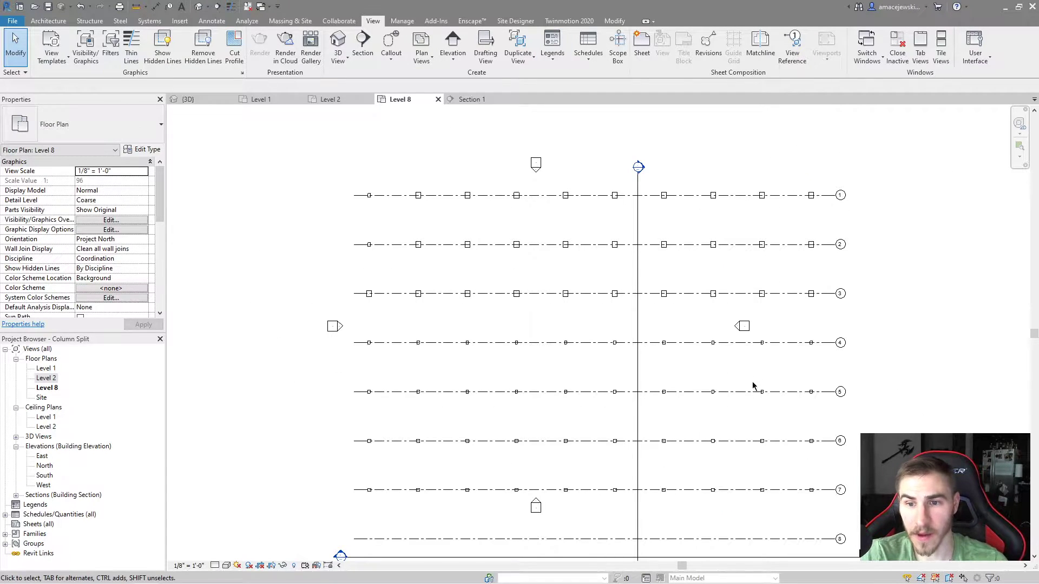
{"action": "middle_click_drag", "start_coordinate": [769, 354], "coordinate": [740, 308]}
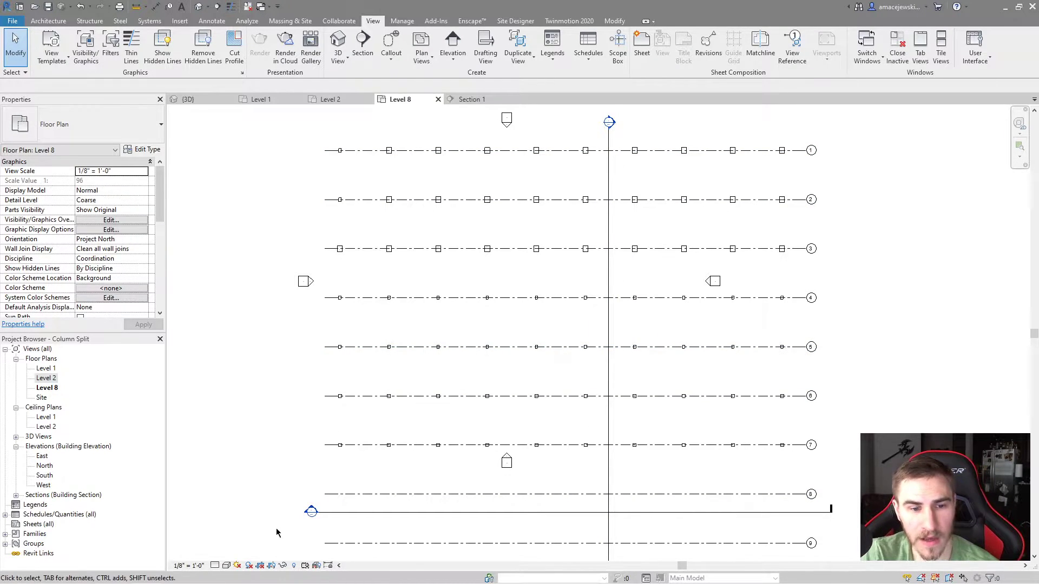
{"action": "double_click", "coordinate": [312, 512]}
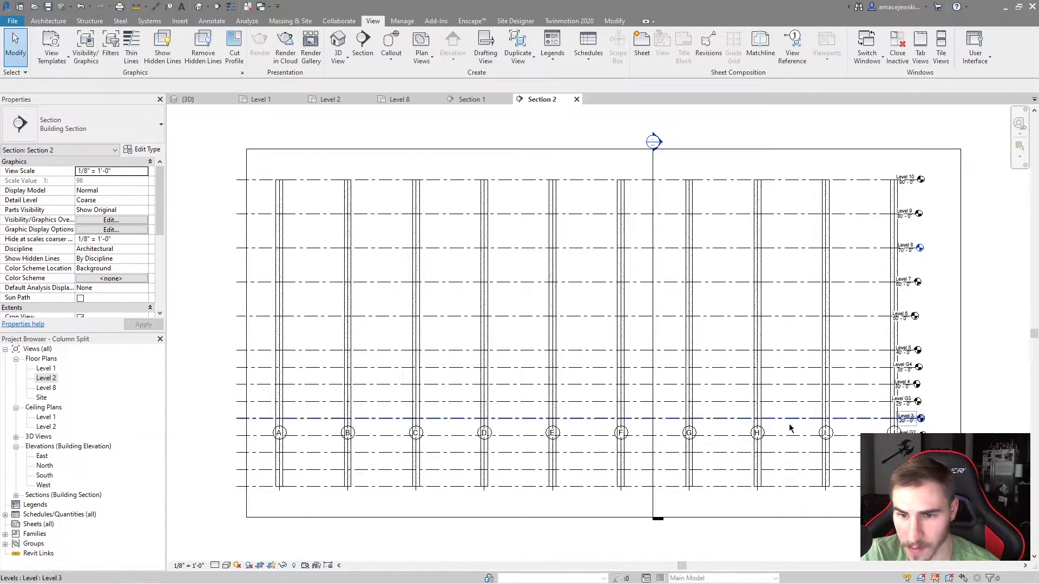
{"action": "left_click", "coordinate": [757, 430]}
{"action": "left_click_drag", "start_coordinate": [765, 443], "coordinate": [804, 201]}
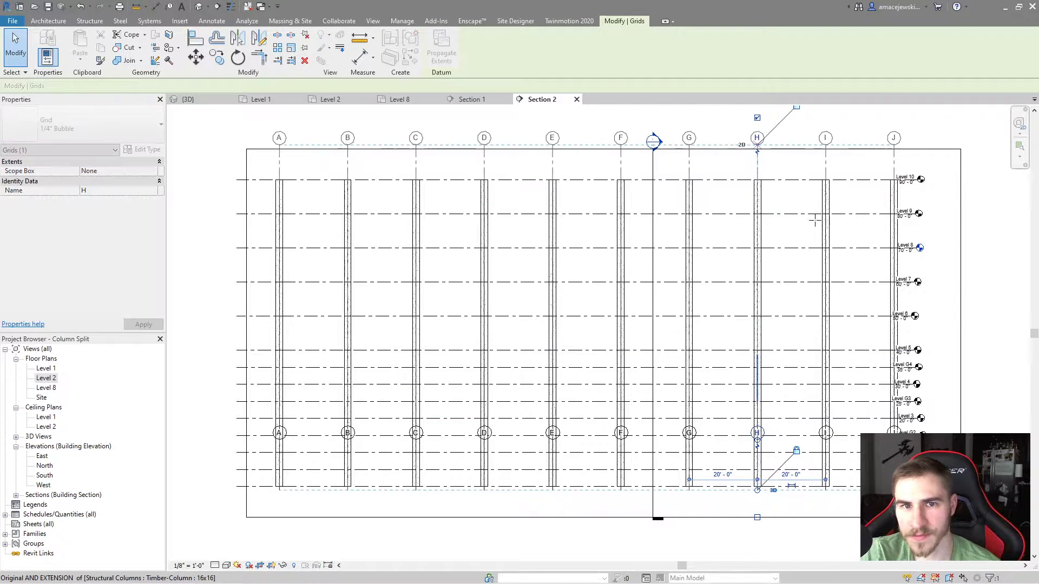
Step: Compare the grid lines shown in the Level 8 and Level 1 floor plans
{"action": "left_click", "coordinate": [401, 99]}
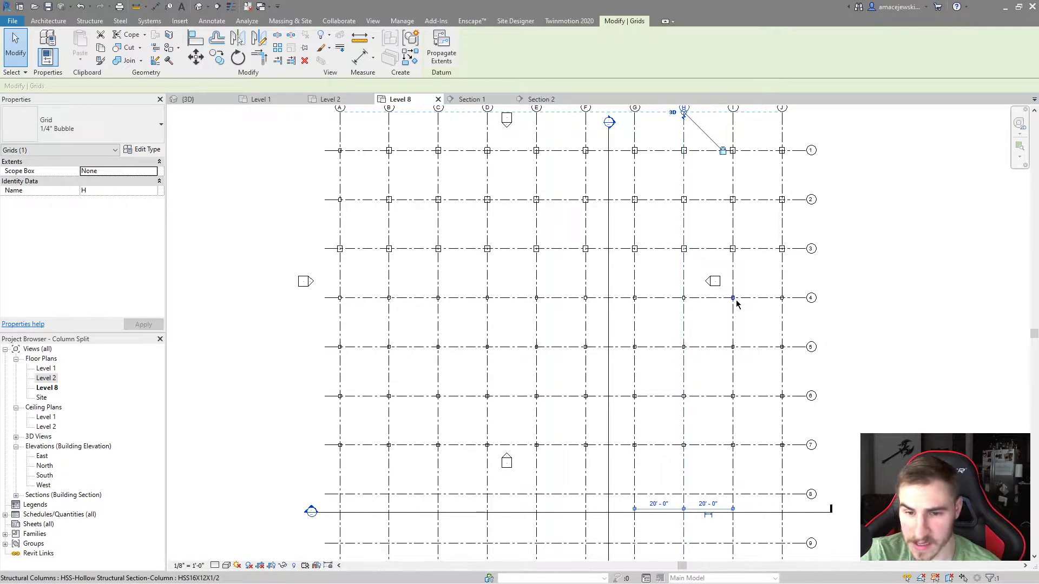
{"action": "left_click", "coordinate": [724, 324]}
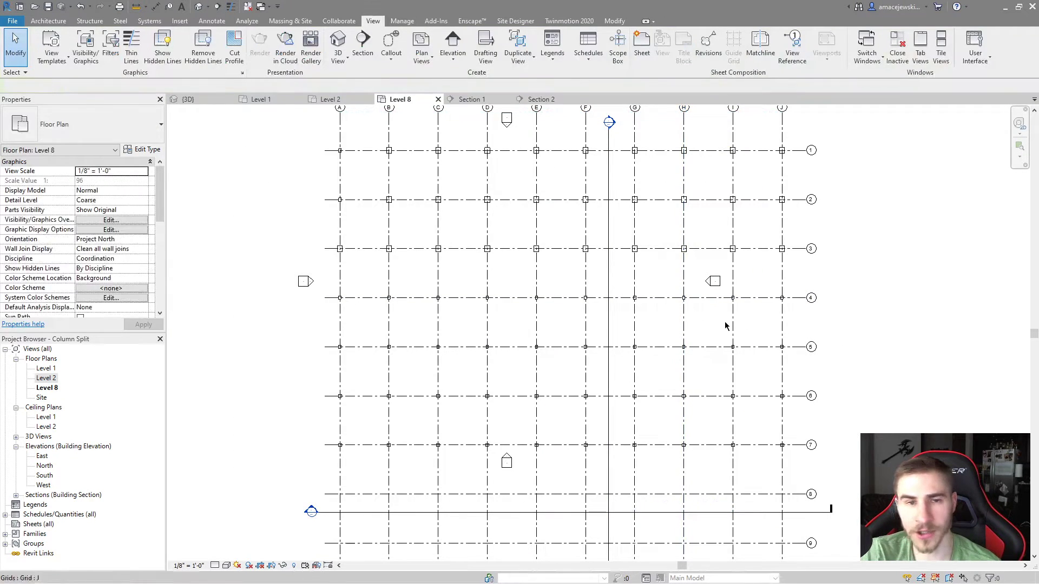
{"action": "left_click", "coordinate": [269, 98]}
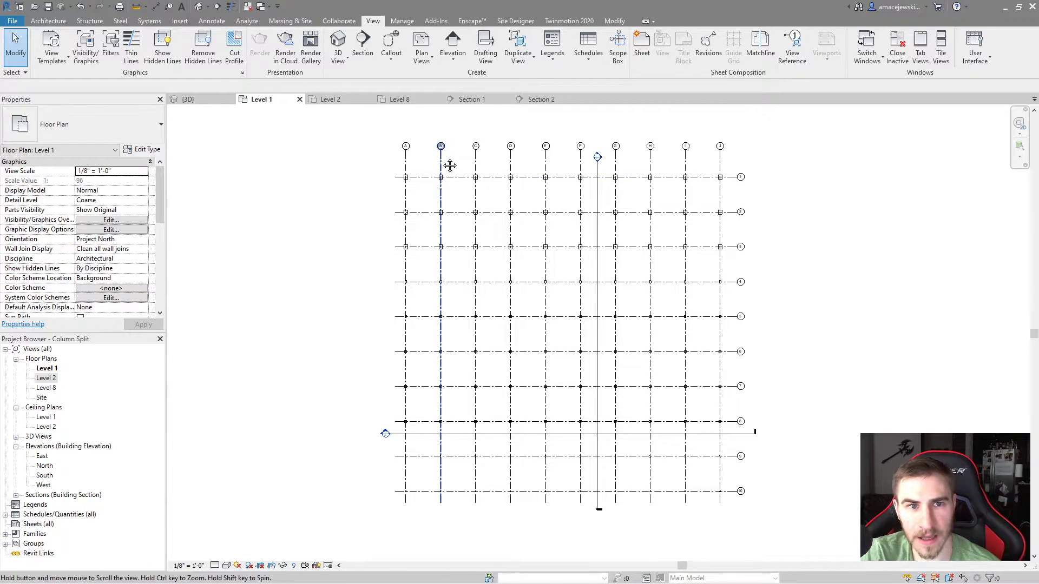
{"action": "left_click", "coordinate": [405, 100]}
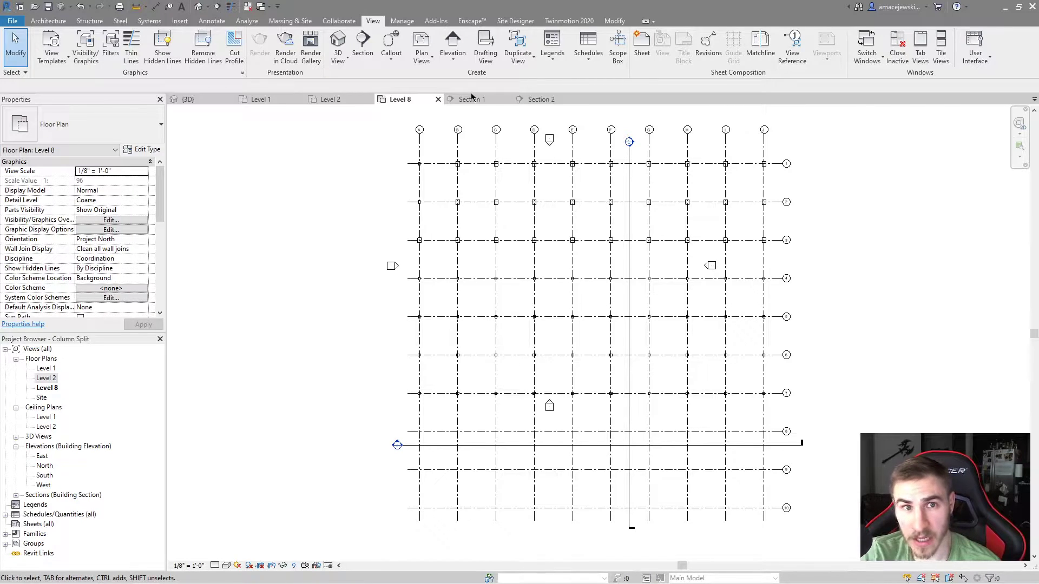
Step: Examine the vertical extents of grids 8, 9 and 6 against the level lines in Section 1
{"action": "left_click", "coordinate": [469, 99]}
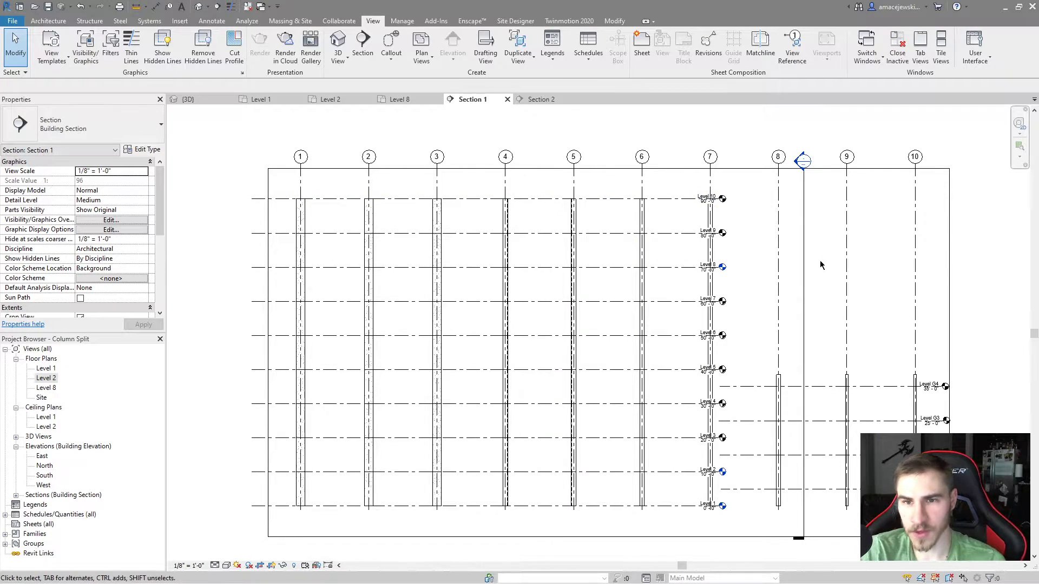
{"action": "left_click", "coordinate": [777, 206]}
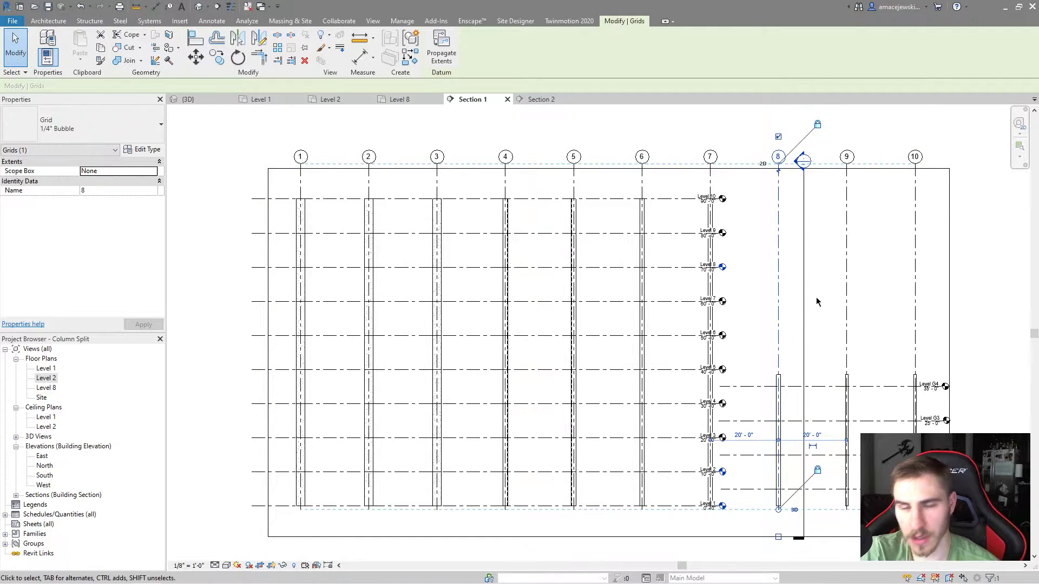
{"action": "left_click", "coordinate": [849, 205]}
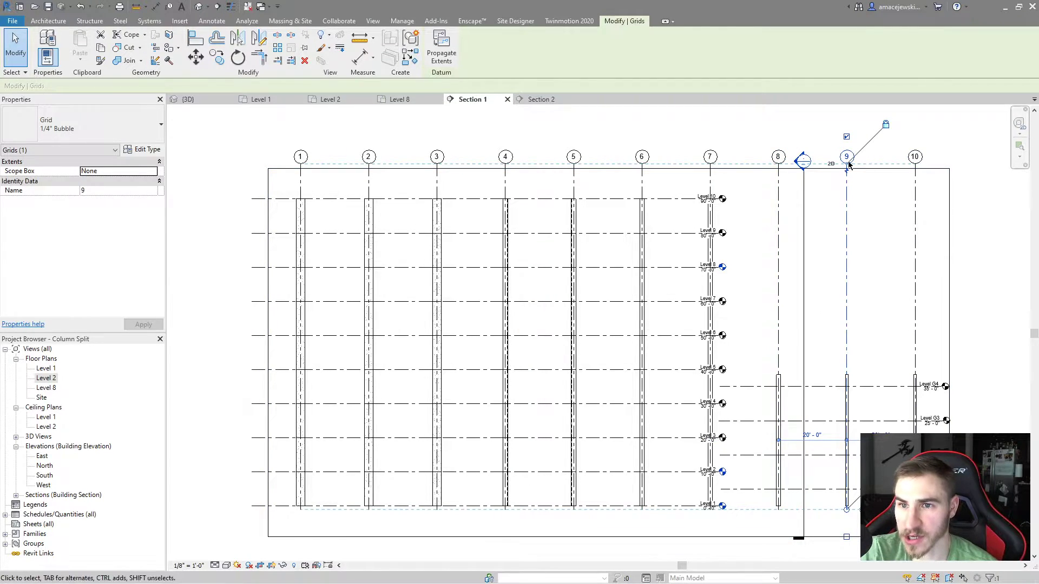
{"action": "left_click", "coordinate": [642, 187]}
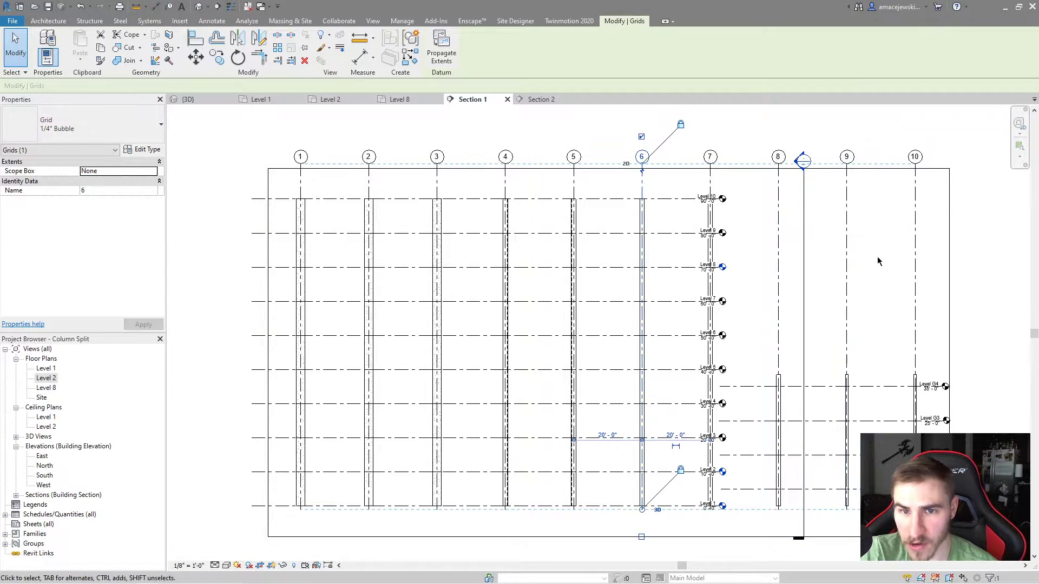
Step: Lower the aligned grid heads in Section 1 to the crop boundary, and shorten unlocked grid 8 to just above Level G4
{"action": "left_click", "coordinate": [711, 162]}
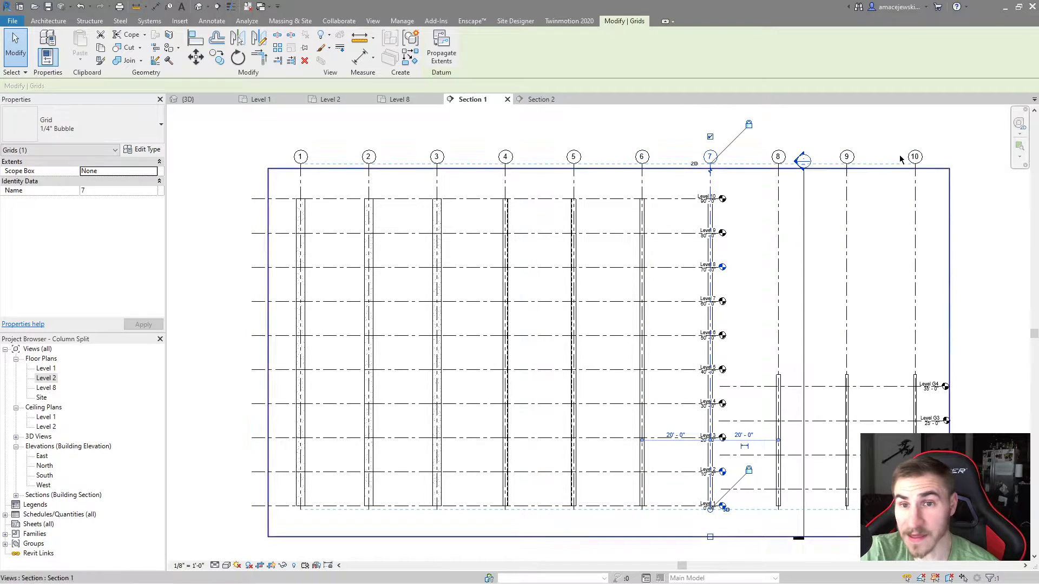
{"action": "left_click_drag", "start_coordinate": [710, 170], "coordinate": [728, 176]}
{"action": "left_click", "coordinate": [785, 184]}
{"action": "left_click", "coordinate": [777, 196]}
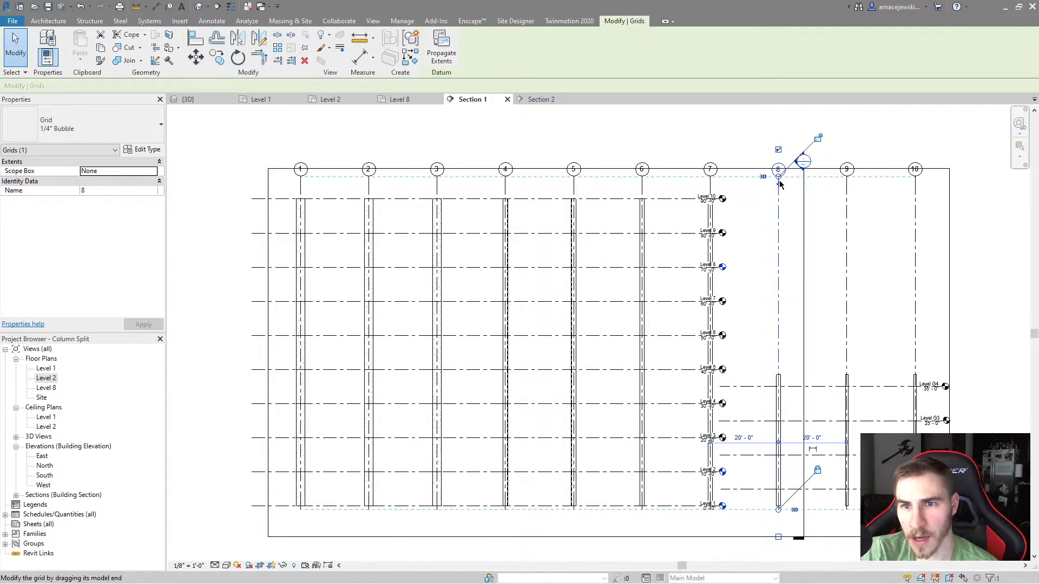
{"action": "left_click_drag", "start_coordinate": [780, 180], "coordinate": [827, 188]}
{"action": "left_click_drag", "start_coordinate": [840, 224], "coordinate": [817, 333]}
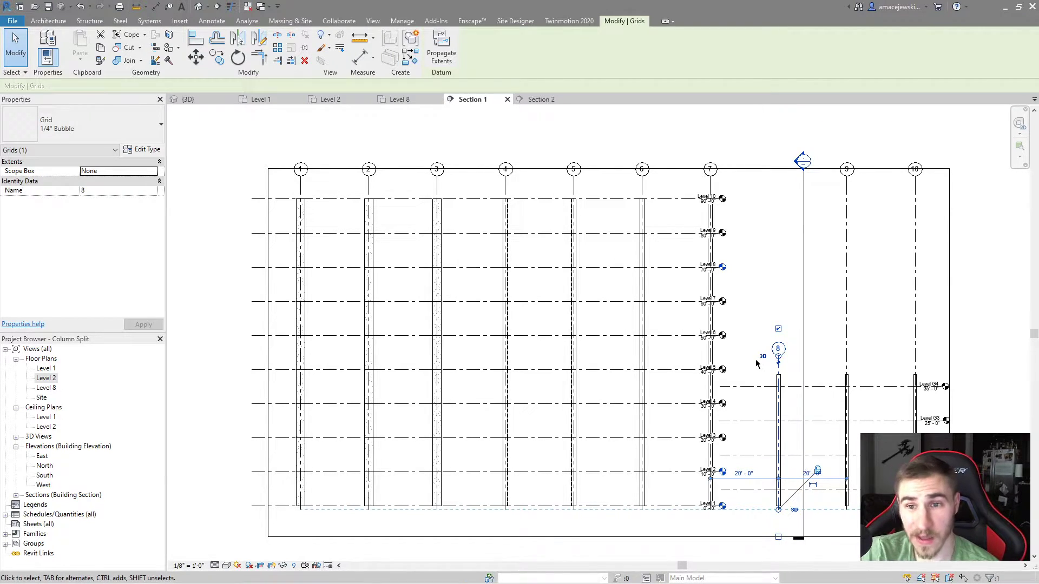
{"action": "left_click", "coordinate": [752, 247]}
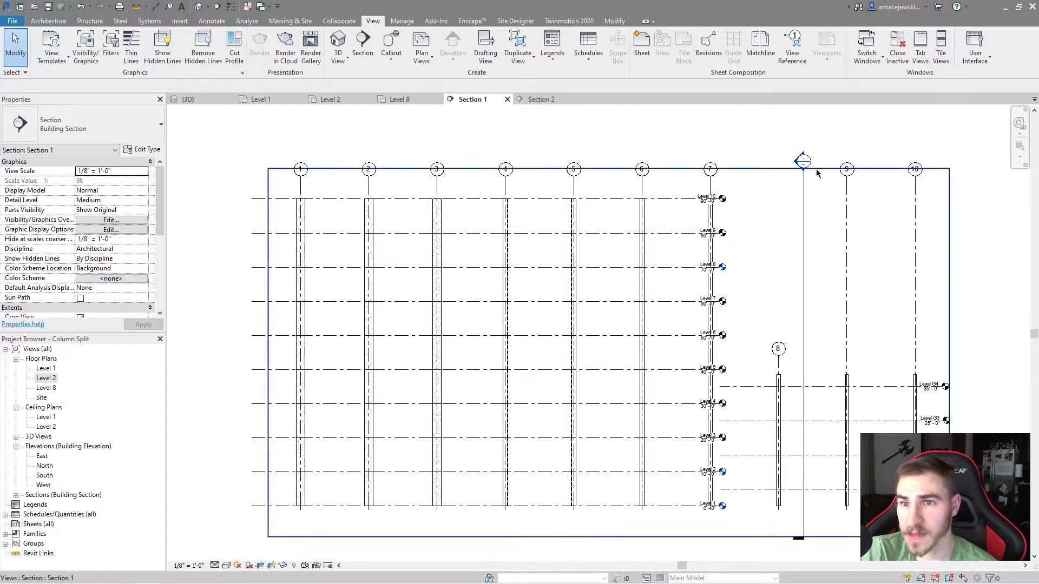
Step: Raise the crop region's upper edge above the grid heads and shorten grids 9 and 10 to align with grid 8
{"action": "left_click", "coordinate": [846, 194]}
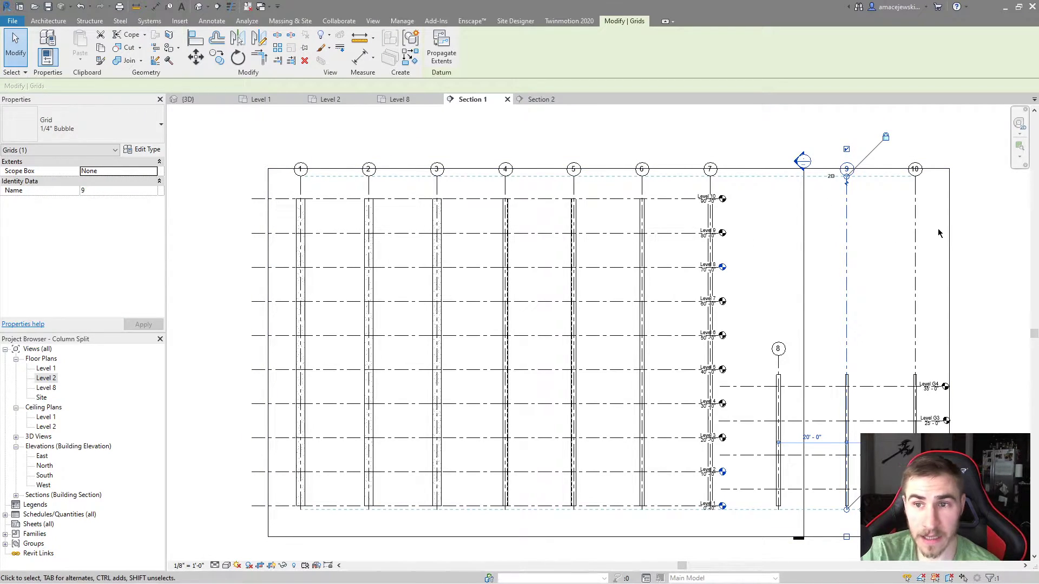
{"action": "left_click", "coordinate": [831, 176]}
{"action": "left_click_drag", "start_coordinate": [853, 182], "coordinate": [743, 354]}
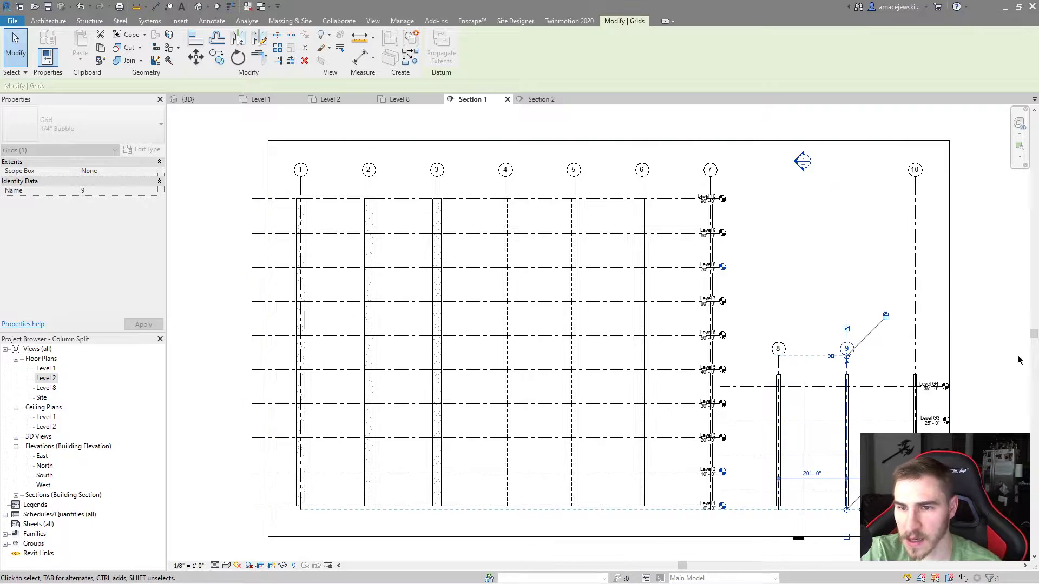
{"action": "left_click", "coordinate": [863, 246]}
{"action": "left_click", "coordinate": [918, 203]}
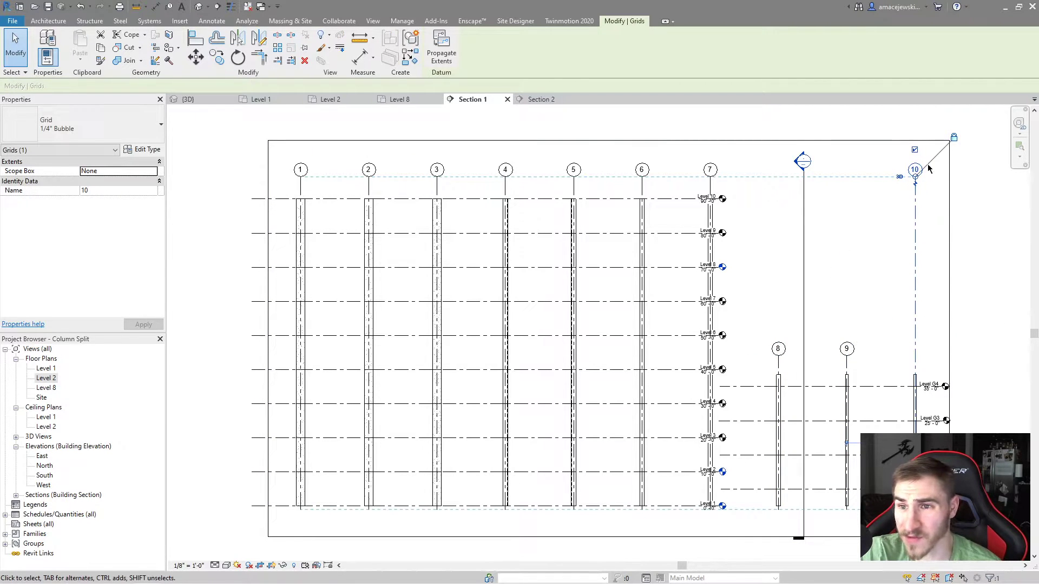
{"action": "left_click", "coordinate": [916, 144]}
{"action": "left_click", "coordinate": [922, 178]}
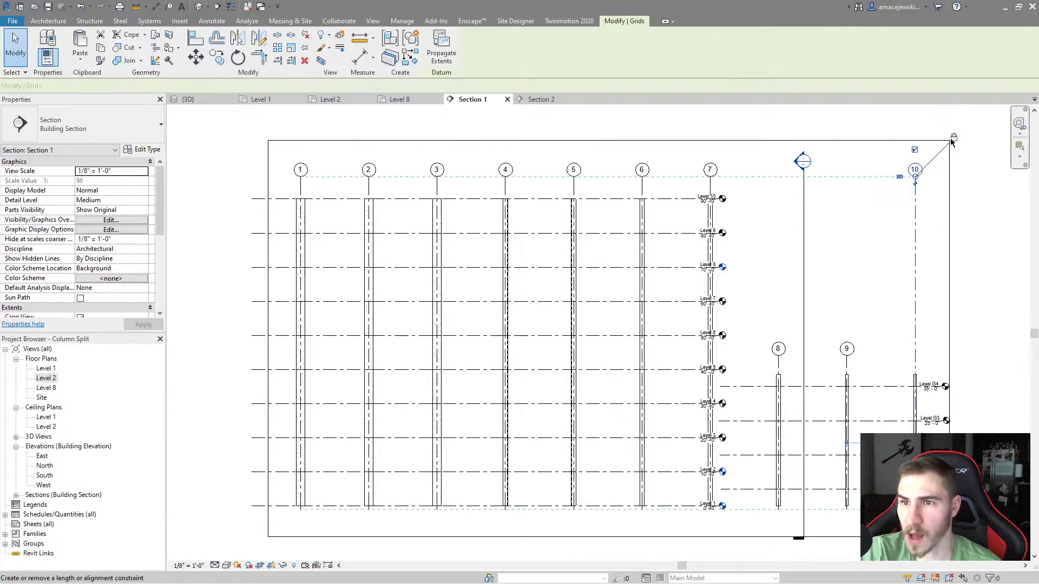
{"action": "left_click_drag", "start_coordinate": [916, 178], "coordinate": [833, 349]}
{"action": "left_click", "coordinate": [835, 225]}
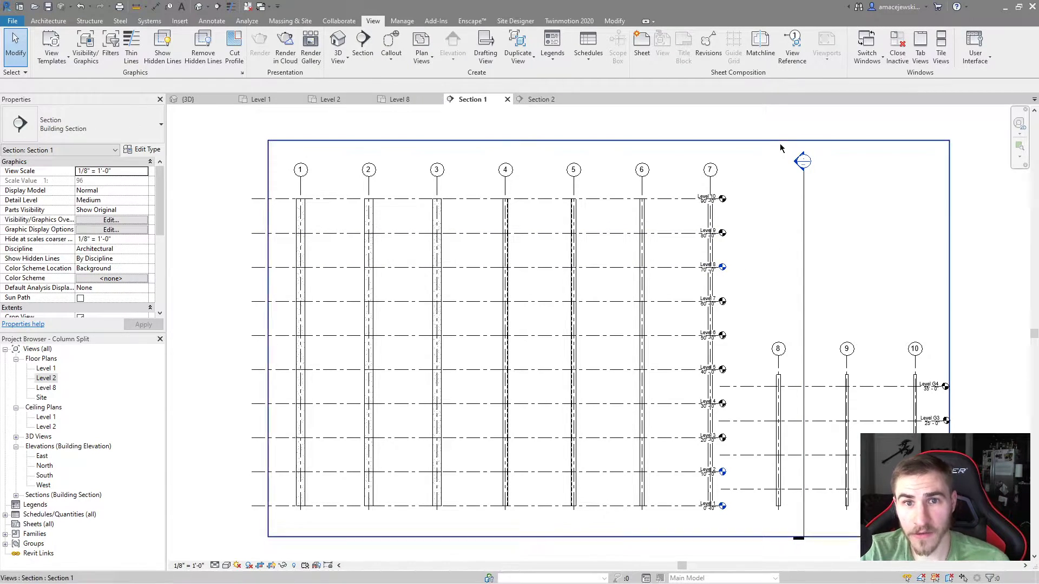
Step: Check Section 2, and move its section line in the Level 1 plan to just beyond grid 10
{"action": "double_click", "coordinate": [795, 164]}
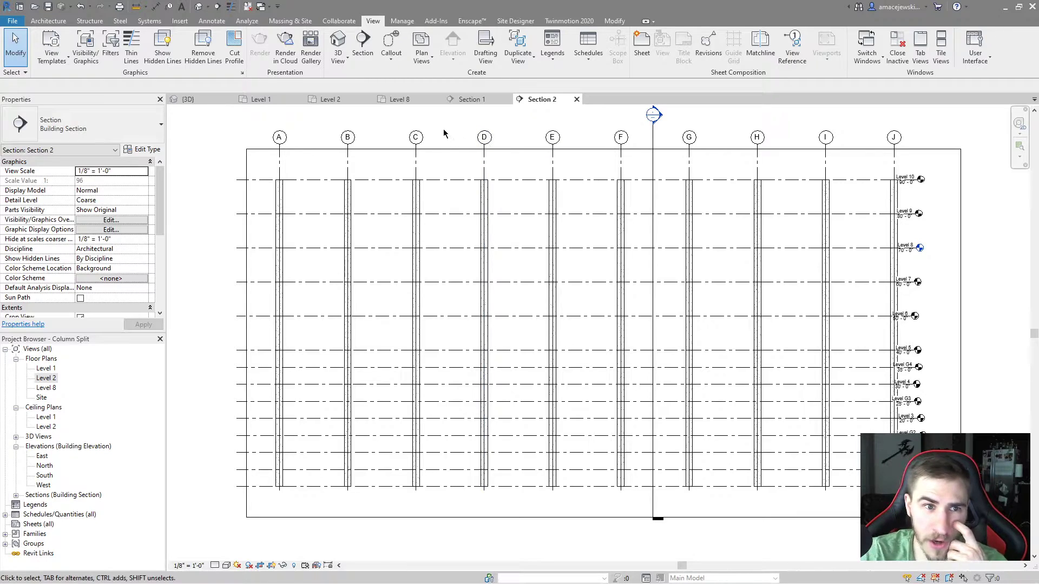
{"action": "left_click", "coordinate": [259, 100]}
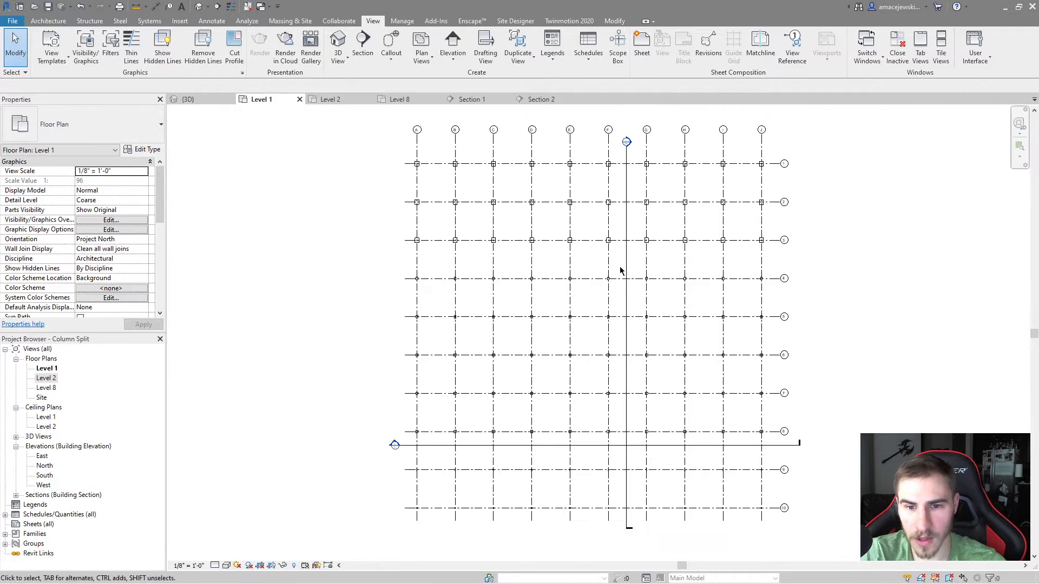
{"action": "left_click", "coordinate": [714, 449]}
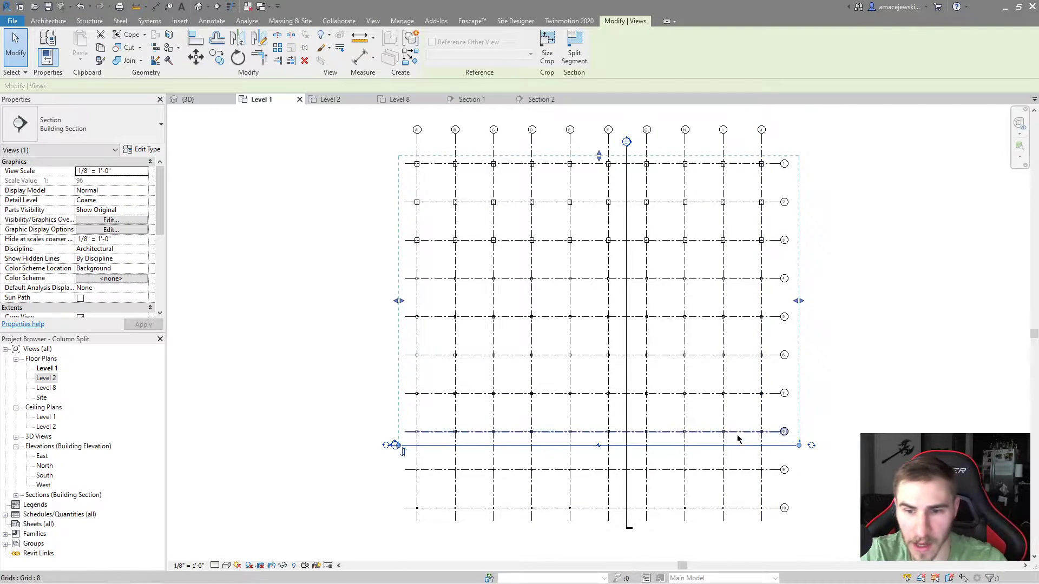
{"action": "left_click_drag", "start_coordinate": [695, 461], "coordinate": [697, 529]}
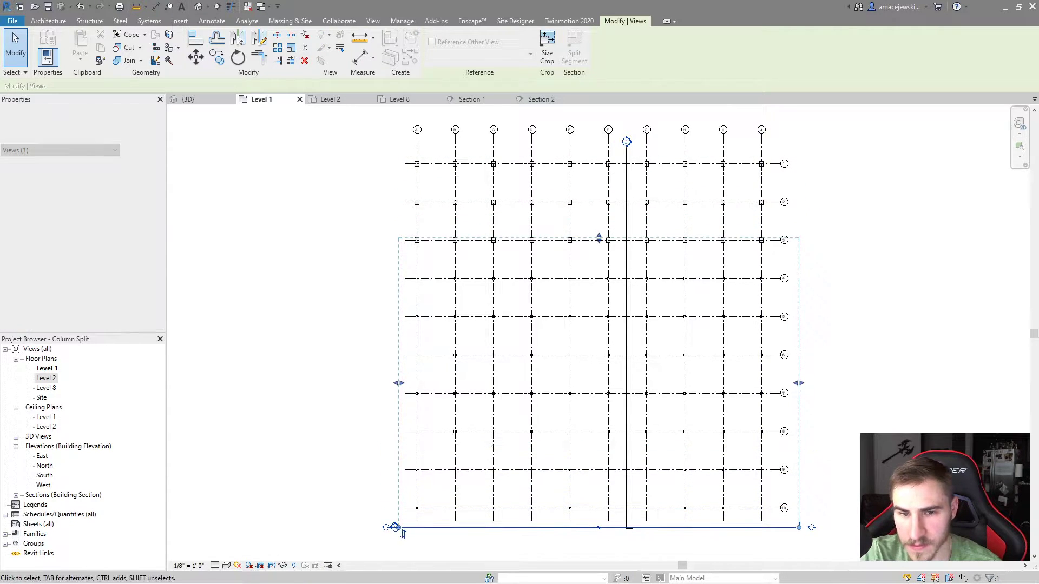
Step: Reduce Section 2's view depth so its far clip lies between grids 7 and 8
{"action": "left_click_drag", "start_coordinate": [647, 253], "coordinate": [739, 373]}
{"action": "left_click_drag", "start_coordinate": [606, 375], "coordinate": [599, 378]}
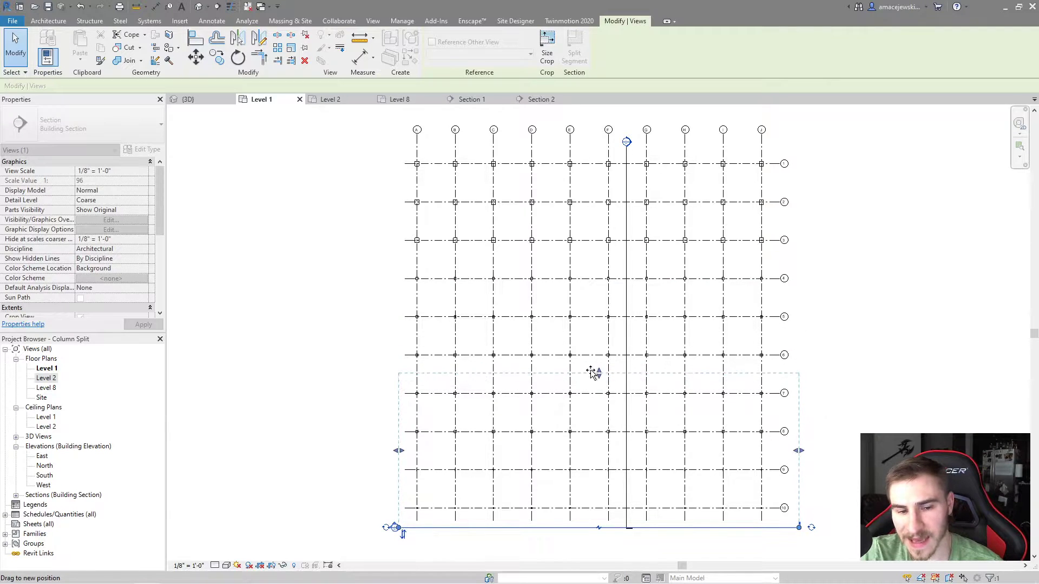
{"action": "left_click_drag", "start_coordinate": [548, 423], "coordinate": [852, 419]}
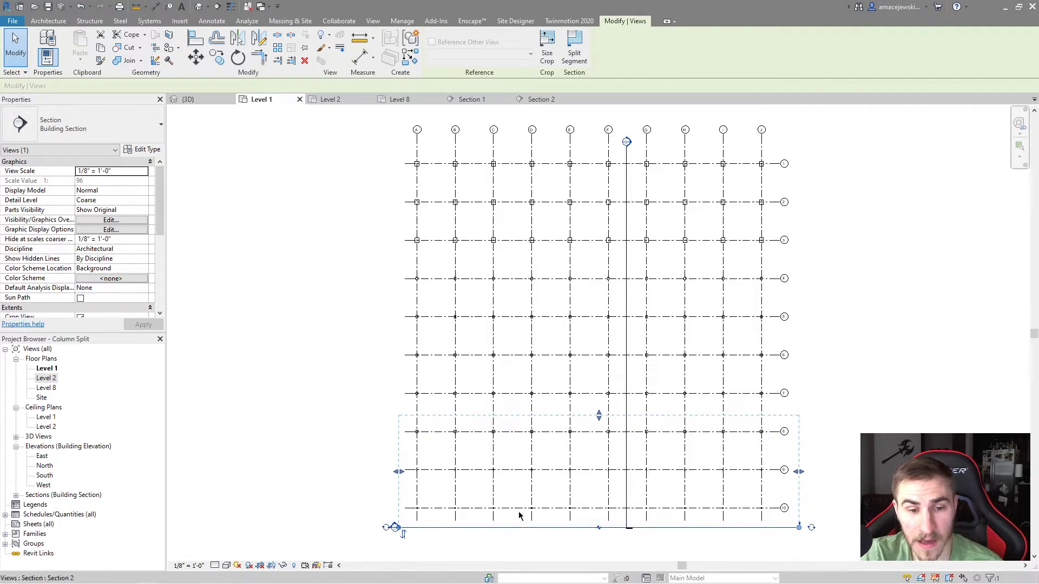
{"action": "left_click", "coordinate": [371, 549]}
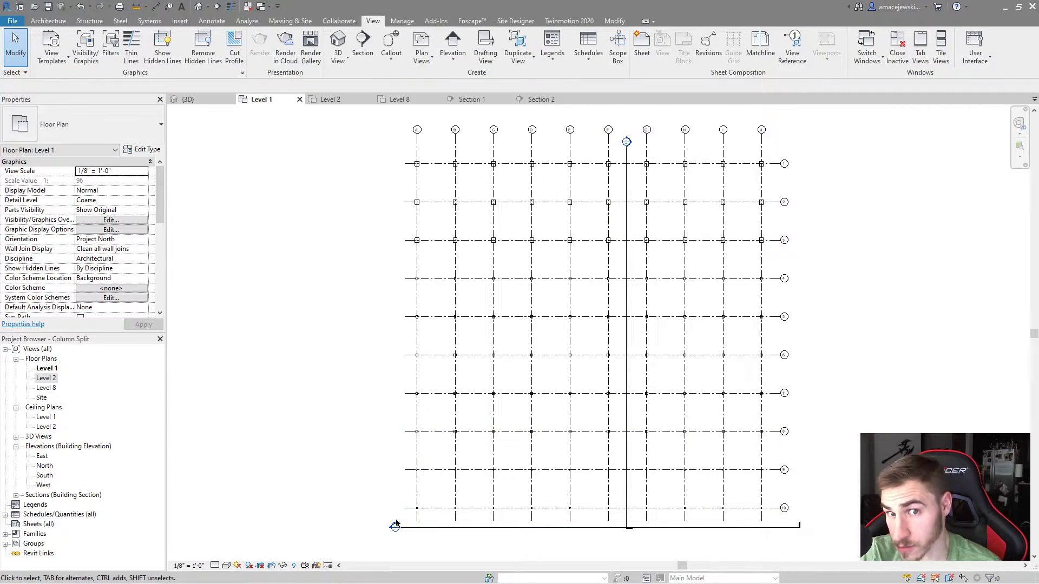
Step: Open Section 2 from its marker and raise the crop region's upper edge above the heads of grids A to J
{"action": "double_click", "coordinate": [398, 523]}
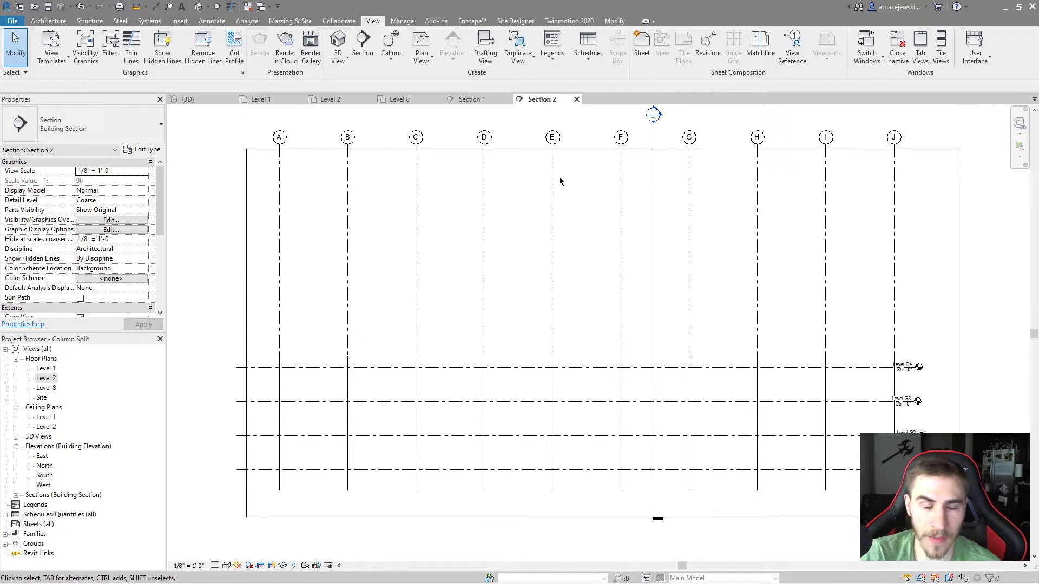
{"action": "left_click", "coordinate": [484, 165]}
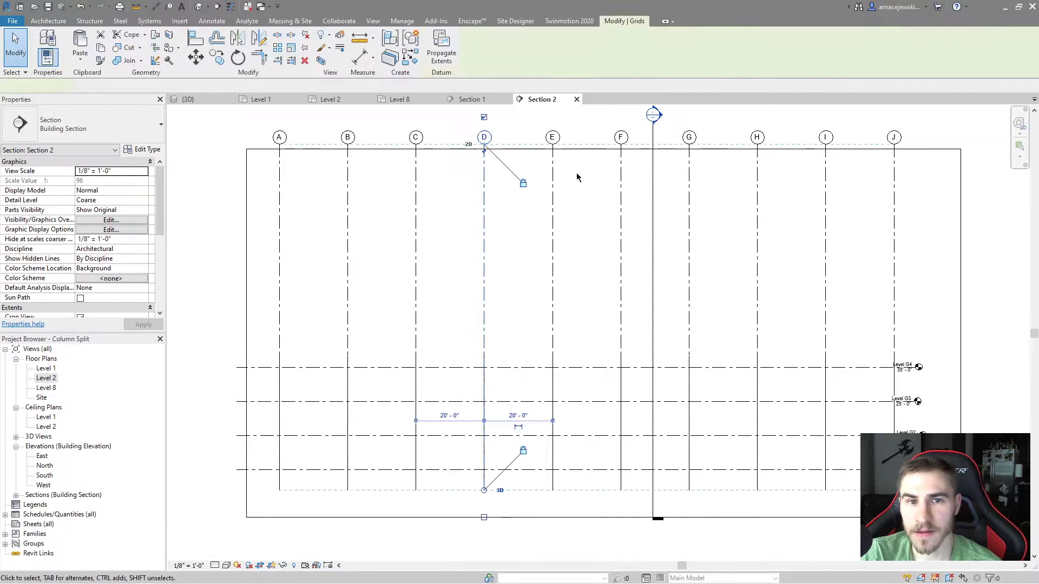
{"action": "left_click", "coordinate": [609, 151]}
{"action": "middle_click_drag", "start_coordinate": [602, 156], "coordinate": [596, 177]}
{"action": "left_click_drag", "start_coordinate": [596, 171], "coordinate": [596, 140]}
{"action": "left_click", "coordinate": [484, 165]}
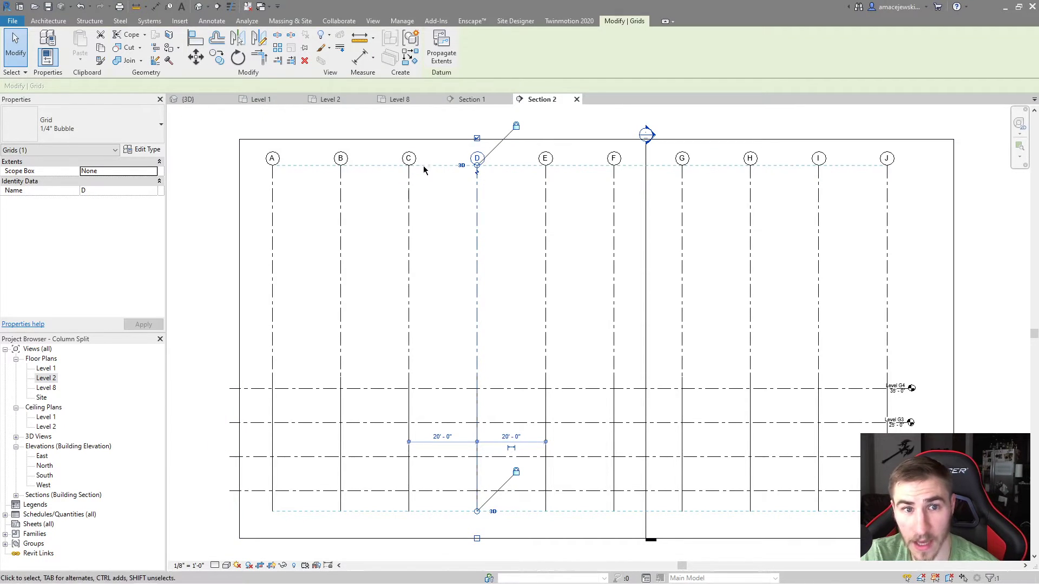
Step: Compare the grids and columns in the Level 2 plan, the 3D view and Section 1
{"action": "left_click", "coordinate": [330, 99]}
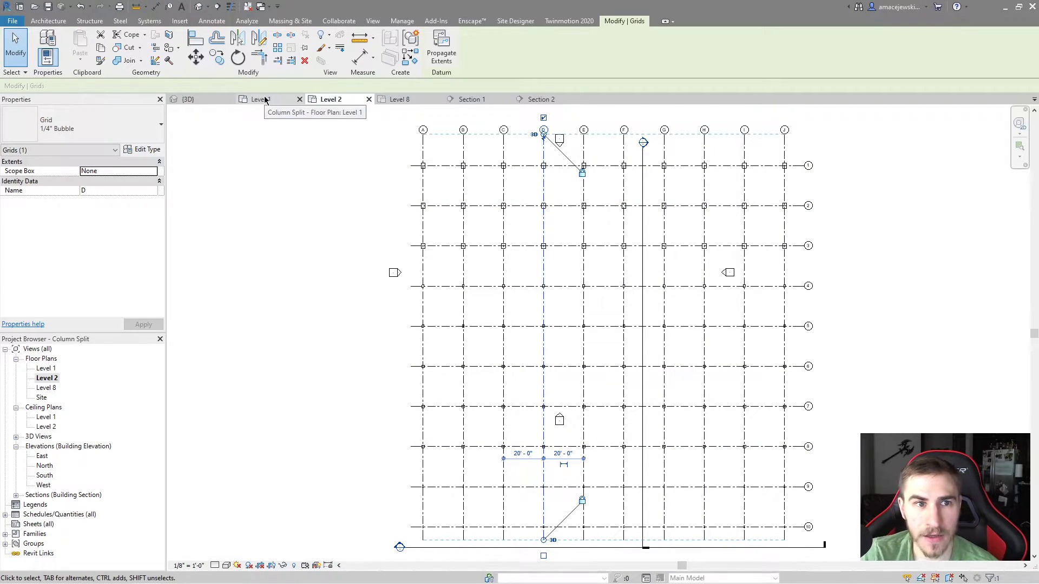
{"action": "left_click", "coordinate": [211, 100]}
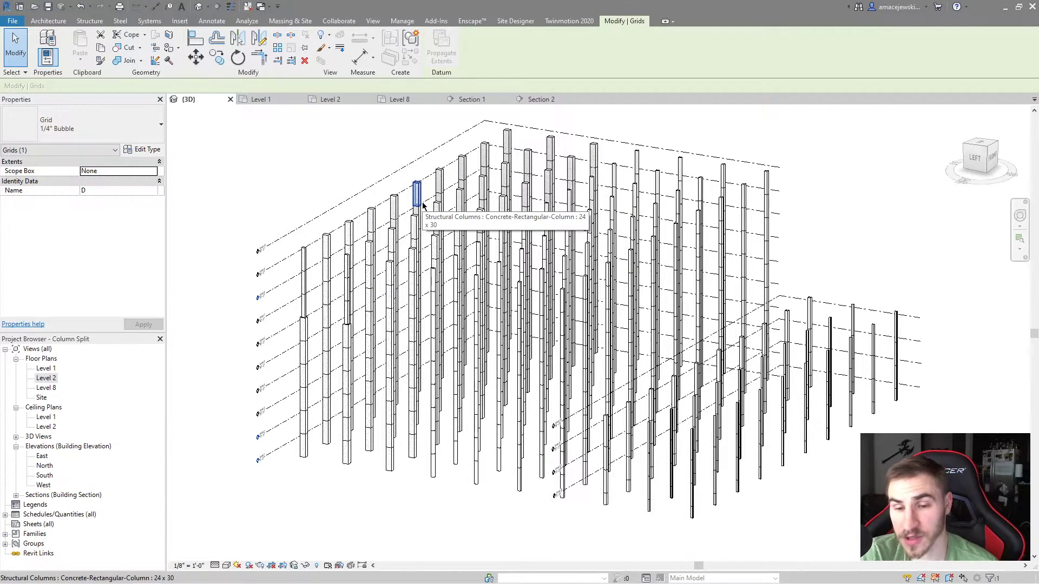
{"action": "left_click", "coordinate": [466, 100]}
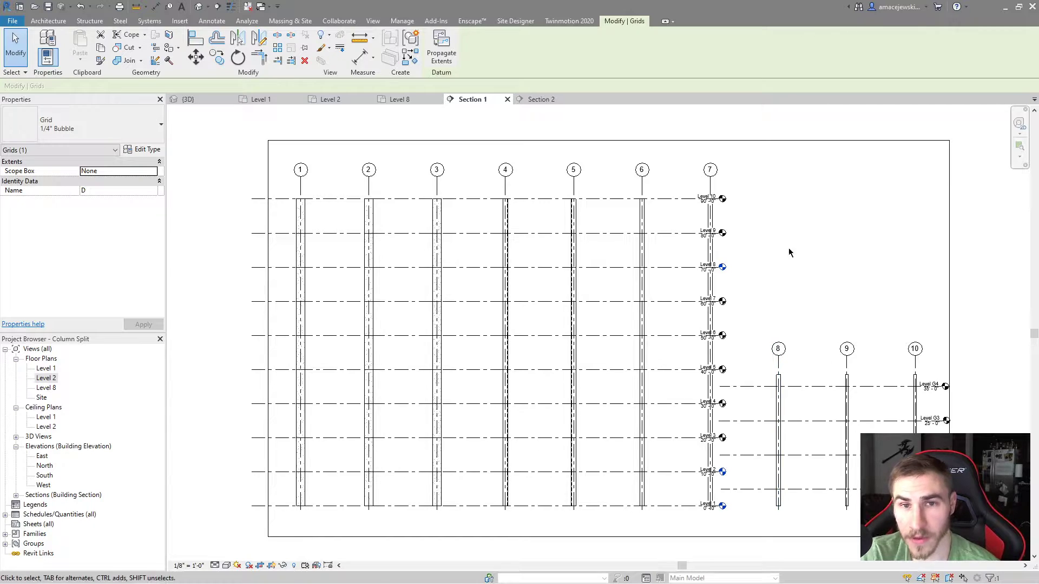
Step: Set the detail level of Section 2 to Medium
{"action": "left_click", "coordinate": [540, 99]}
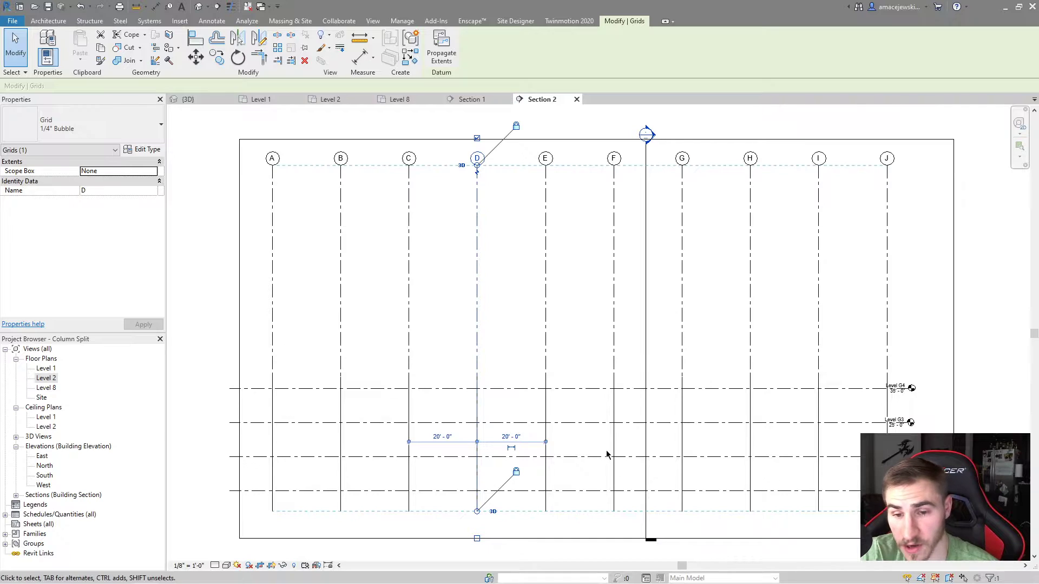
{"action": "key", "text": "Escape"}
{"action": "left_click", "coordinate": [217, 566]}
{"action": "left_click", "coordinate": [220, 543]}
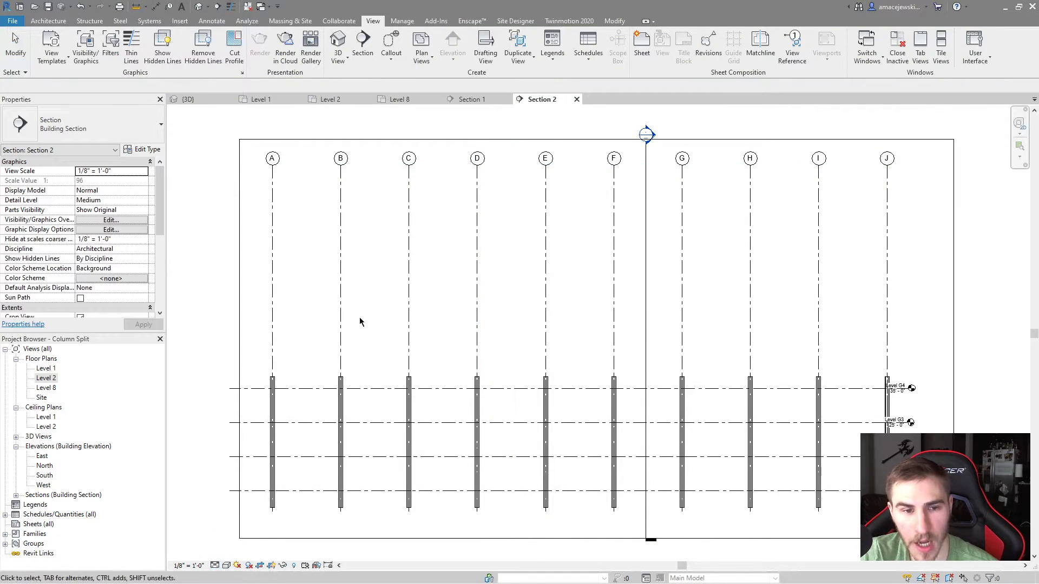
Step: Switch the upper end of grid A to 2D extents and back to 3D
{"action": "left_click", "coordinate": [277, 216]}
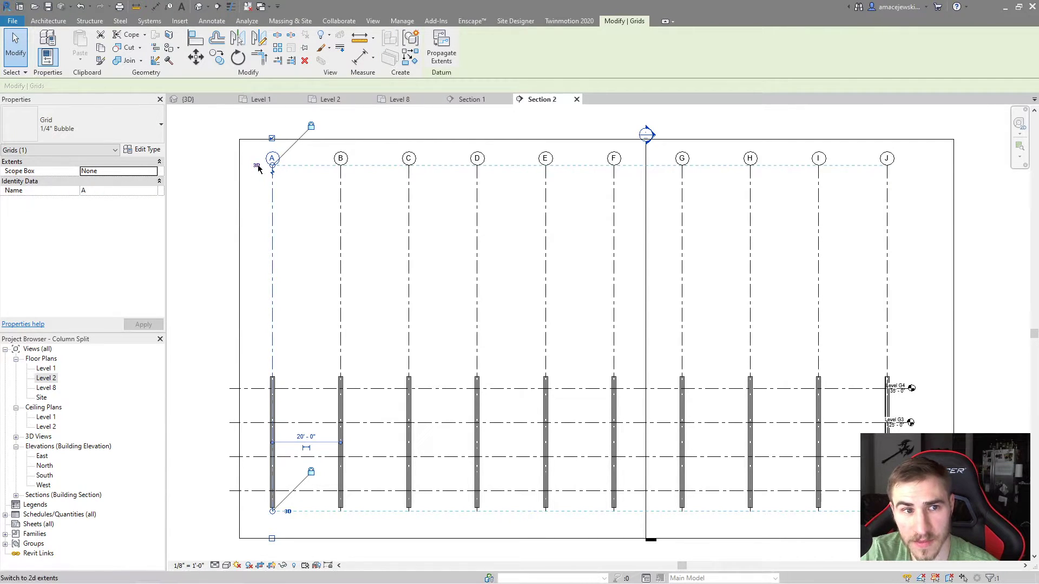
{"action": "left_click", "coordinate": [256, 167]}
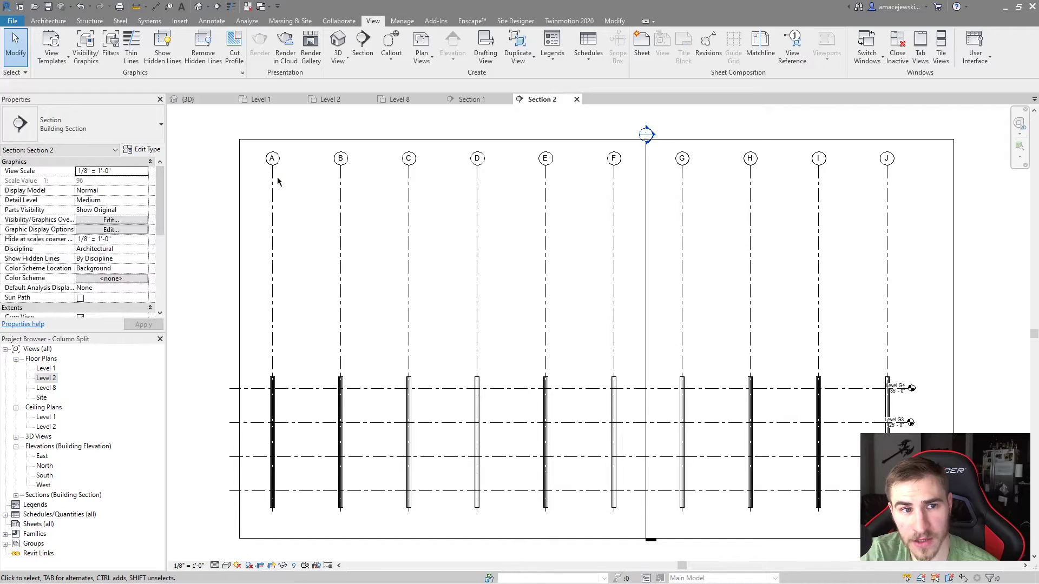
{"action": "left_click", "coordinate": [273, 182]}
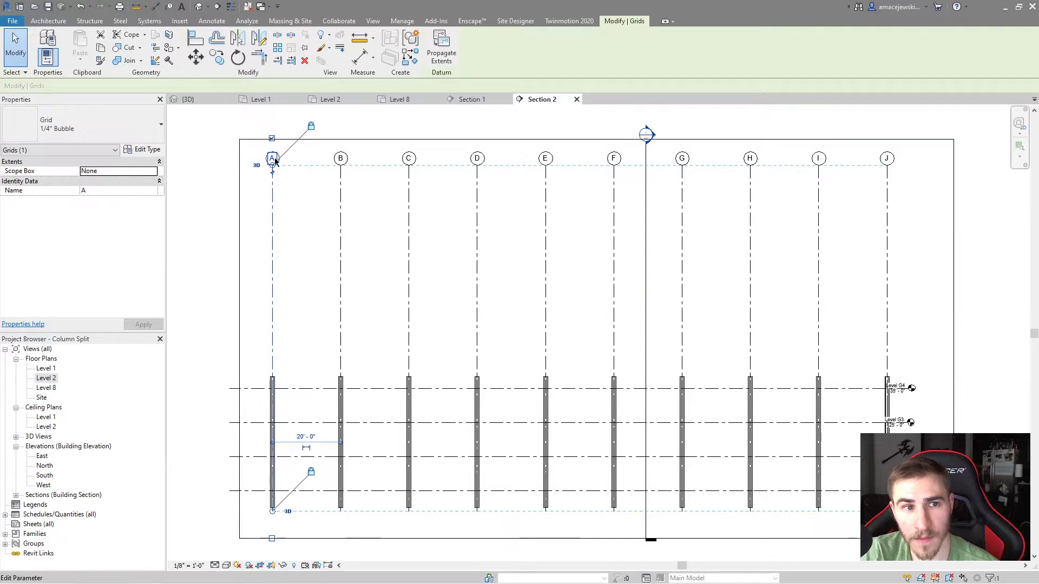
{"action": "left_click", "coordinate": [257, 166]}
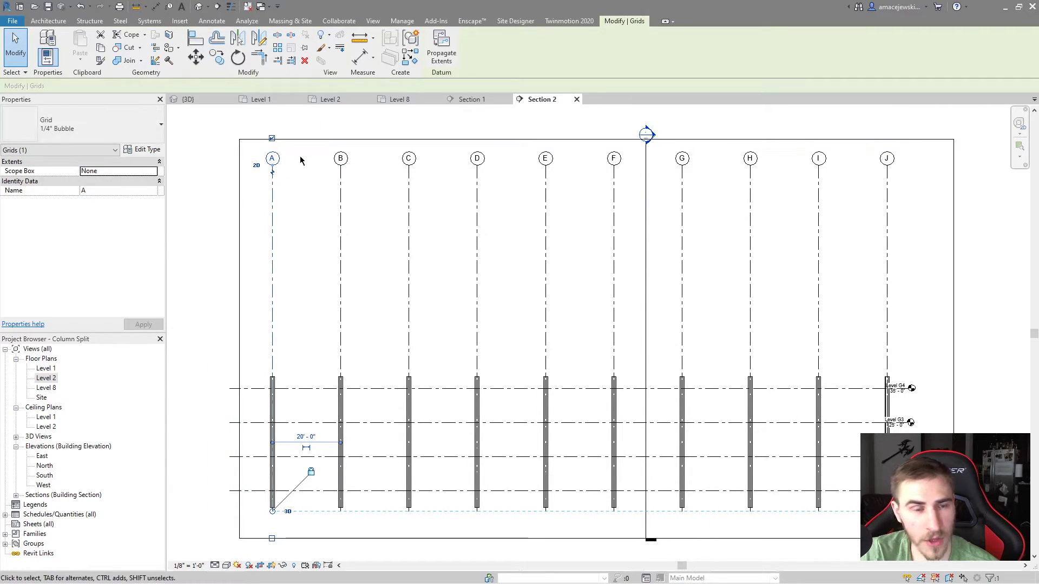
{"action": "left_click", "coordinate": [257, 166]}
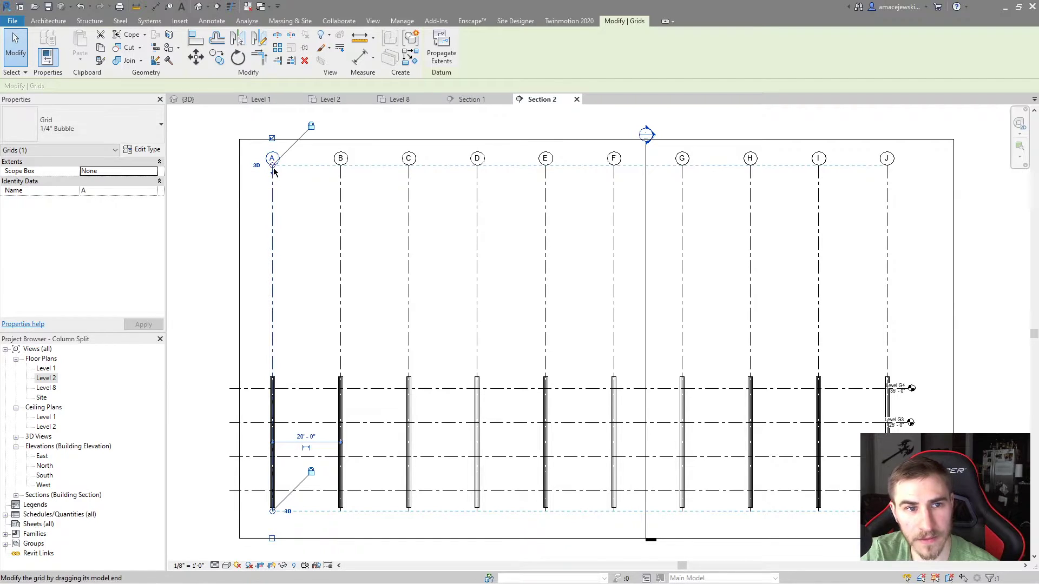
Step: Switch grid A's upper end to 2D extents in Section 2 and shorten it to just above Level G4
{"action": "scroll", "coordinate": [264, 170], "scroll_direction": "up", "scroll_amount": 3}
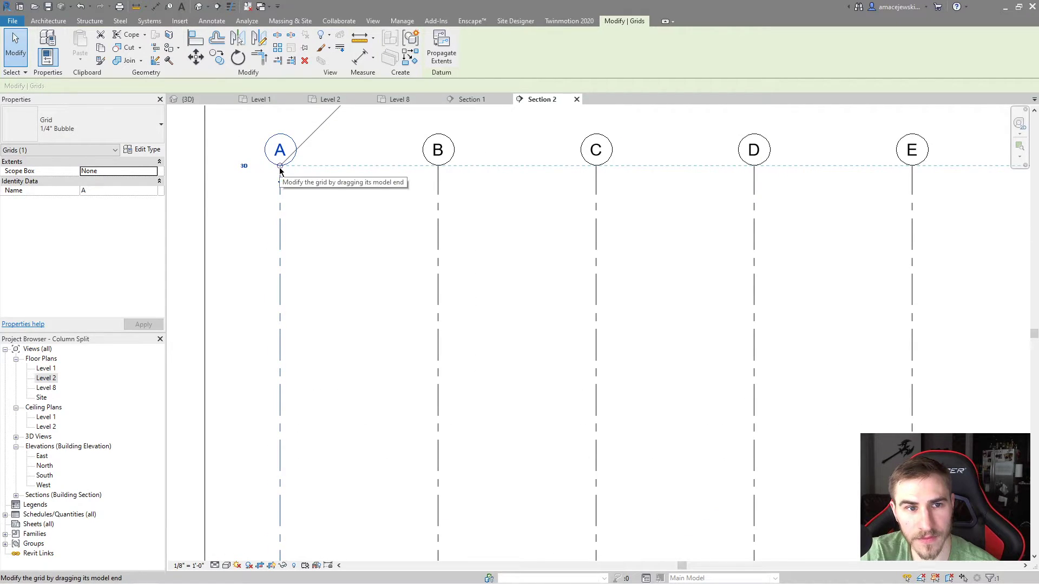
{"action": "left_click", "coordinate": [245, 166]}
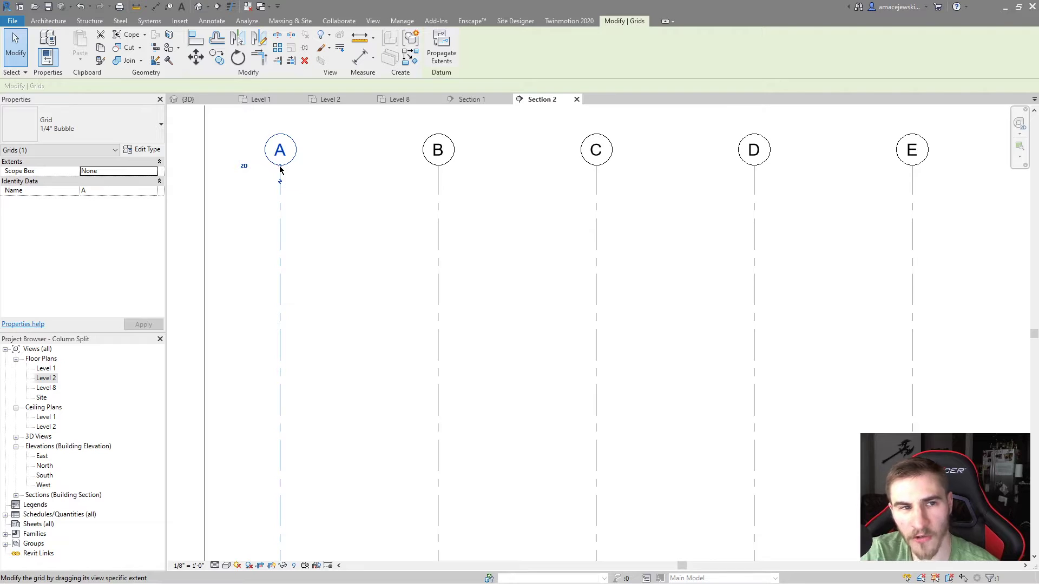
{"action": "scroll", "coordinate": [280, 170], "scroll_direction": "down", "scroll_amount": 2}
{"action": "left_click_drag", "start_coordinate": [279, 169], "coordinate": [307, 188]}
{"action": "left_click_drag", "start_coordinate": [324, 377], "coordinate": [317, 391]}
{"action": "left_click", "coordinate": [343, 327]}
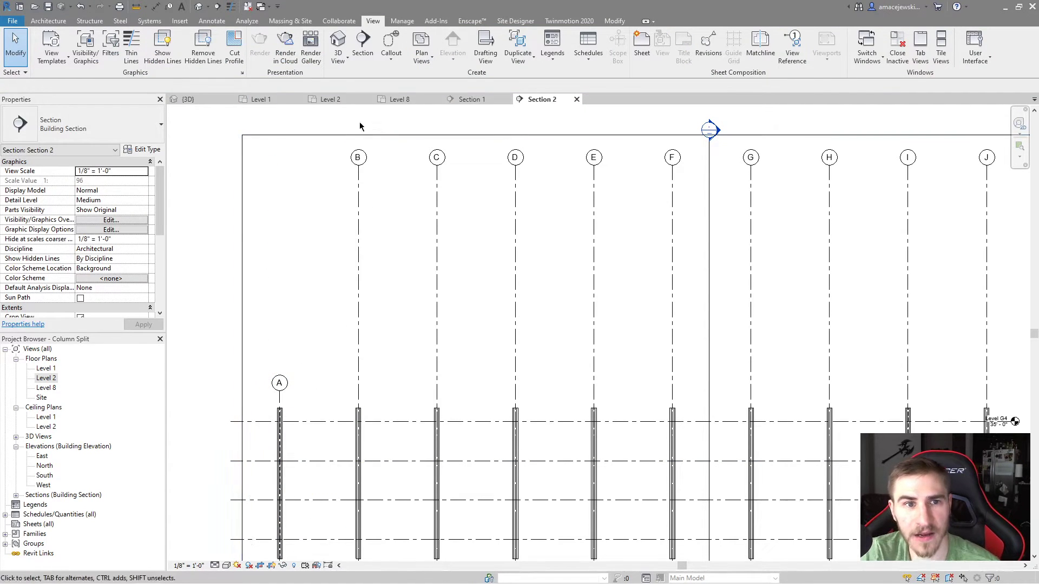
Step: Compare the grids in the Level 1 plan and Section 1 with the shortened grid A in Section 2
{"action": "left_click", "coordinate": [254, 100]}
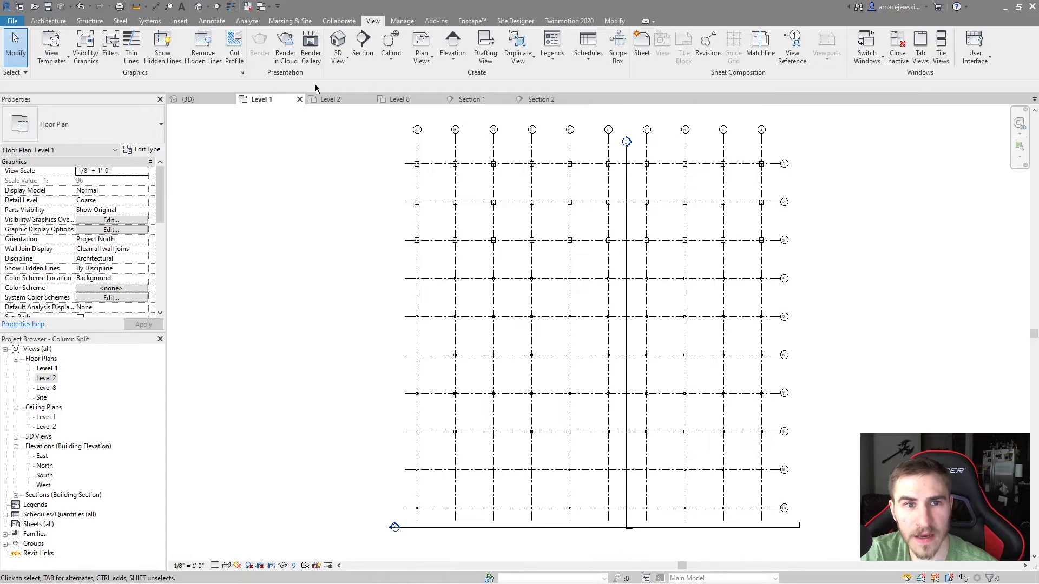
{"action": "left_click", "coordinate": [470, 99]}
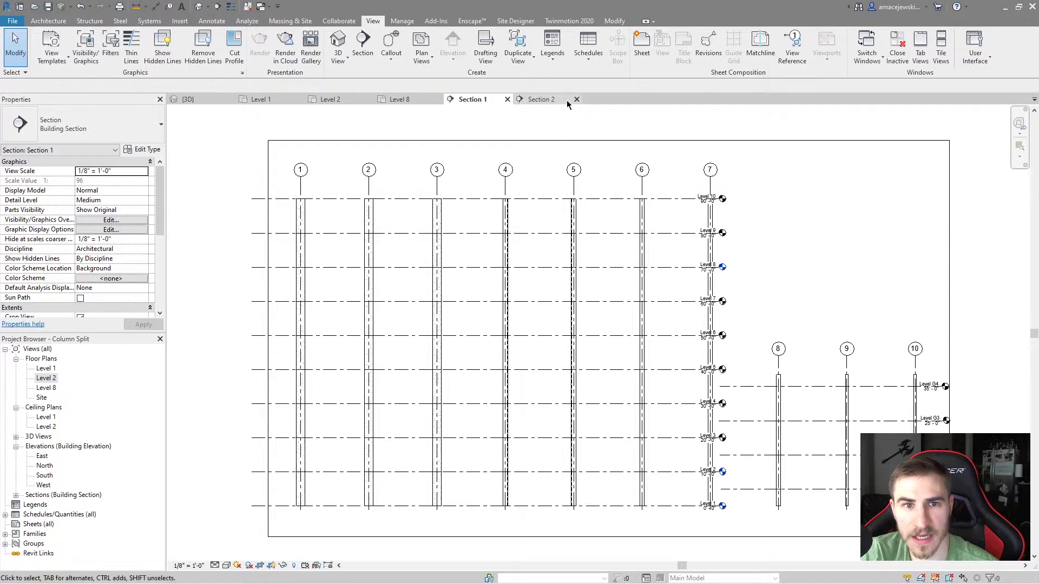
{"action": "left_click", "coordinate": [542, 99]}
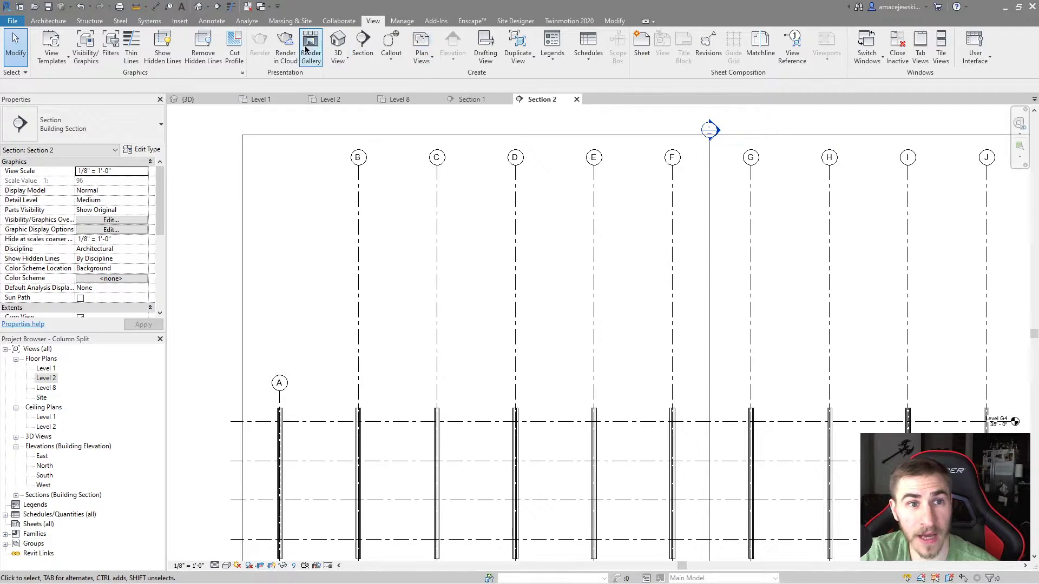
Step: Place a building elevation marker in the Level 1 plan, centered below the grids and beyond the Section 2 line
{"action": "left_click", "coordinate": [258, 100]}
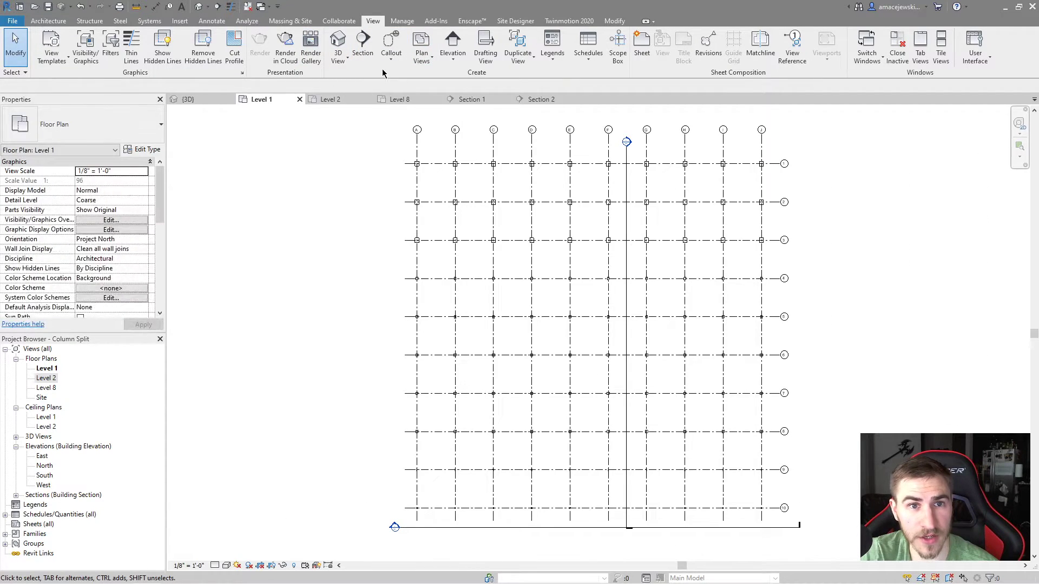
{"action": "left_click", "coordinate": [452, 46]}
{"action": "middle_click_drag", "start_coordinate": [579, 387], "coordinate": [562, 296]}
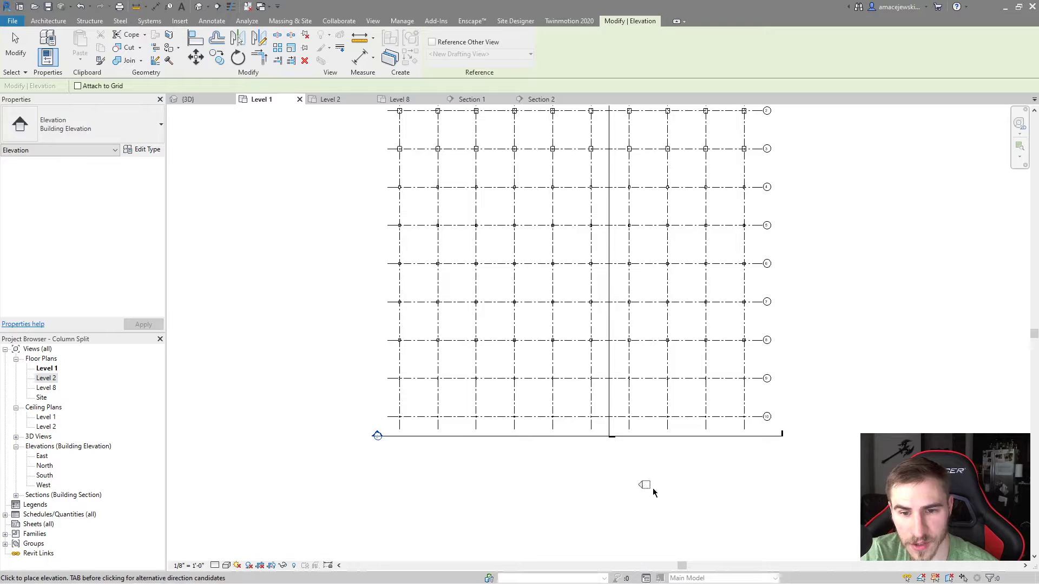
{"action": "left_click", "coordinate": [551, 483]}
{"action": "key", "text": "Escape"}
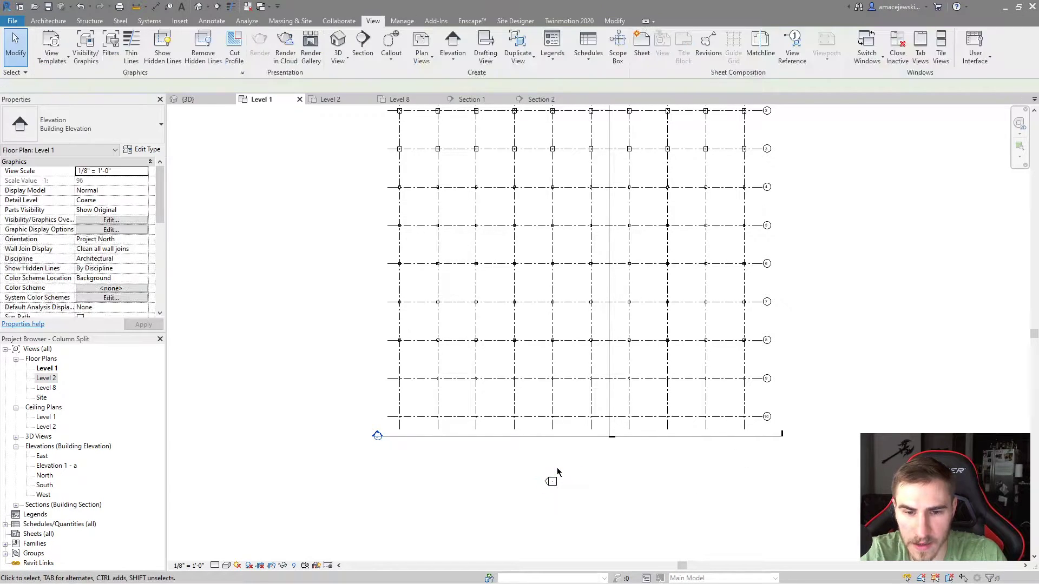
Step: Replace the new marker's west-facing elevation with a north-facing one and open it to inspect grid A's extents
{"action": "left_click", "coordinate": [551, 481]}
{"action": "key", "text": "Delete"}
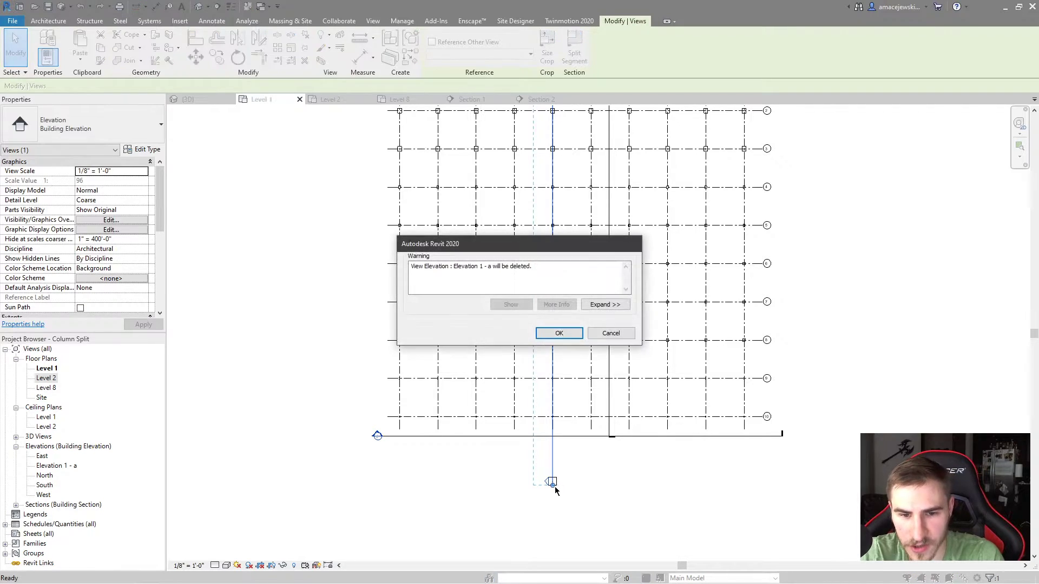
{"action": "left_click", "coordinate": [559, 335]}
{"action": "left_click", "coordinate": [552, 483]}
{"action": "left_click", "coordinate": [552, 471]}
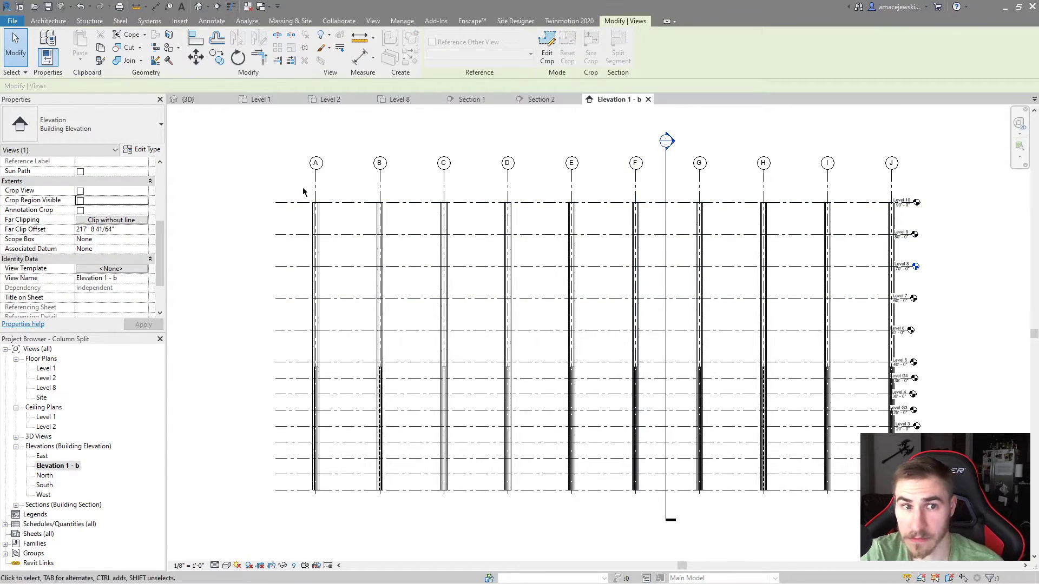
{"action": "left_click", "coordinate": [316, 173]}
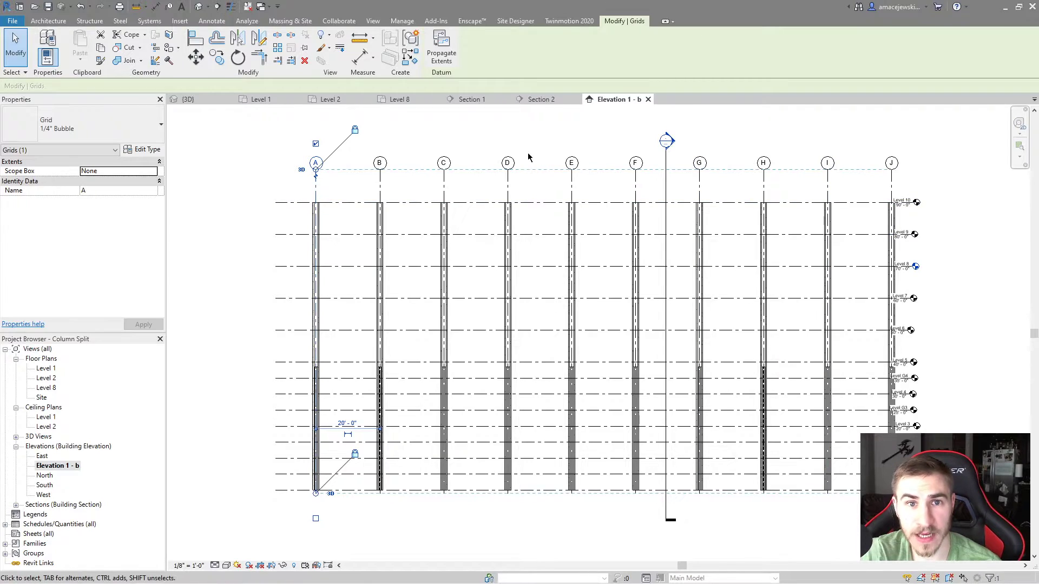
Step: Switch grid B's upper end to 2D extents in Section 2 and shorten it to align with grid A
{"action": "left_click", "coordinate": [540, 100]}
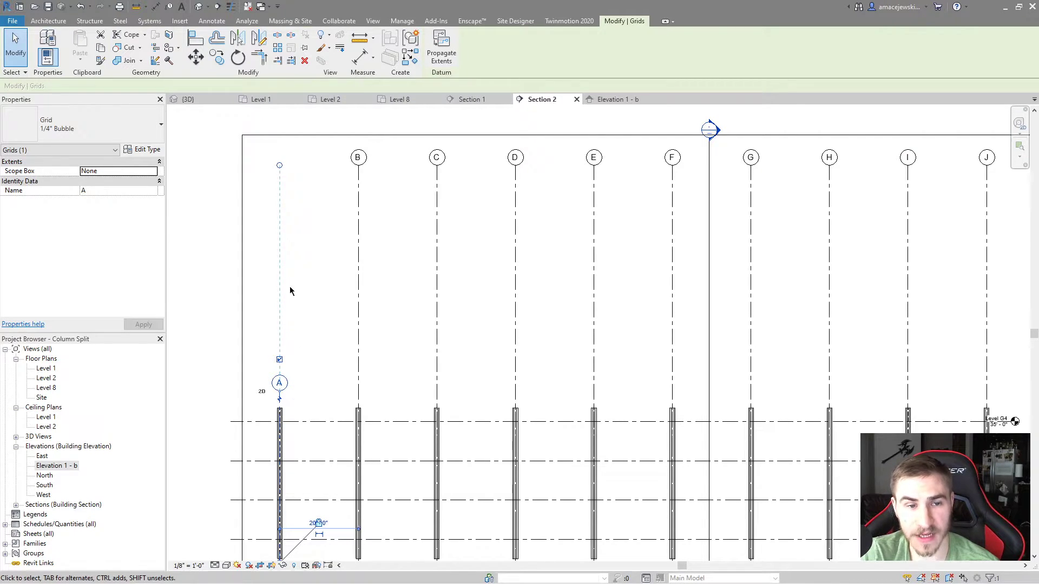
{"action": "left_click", "coordinate": [358, 230]}
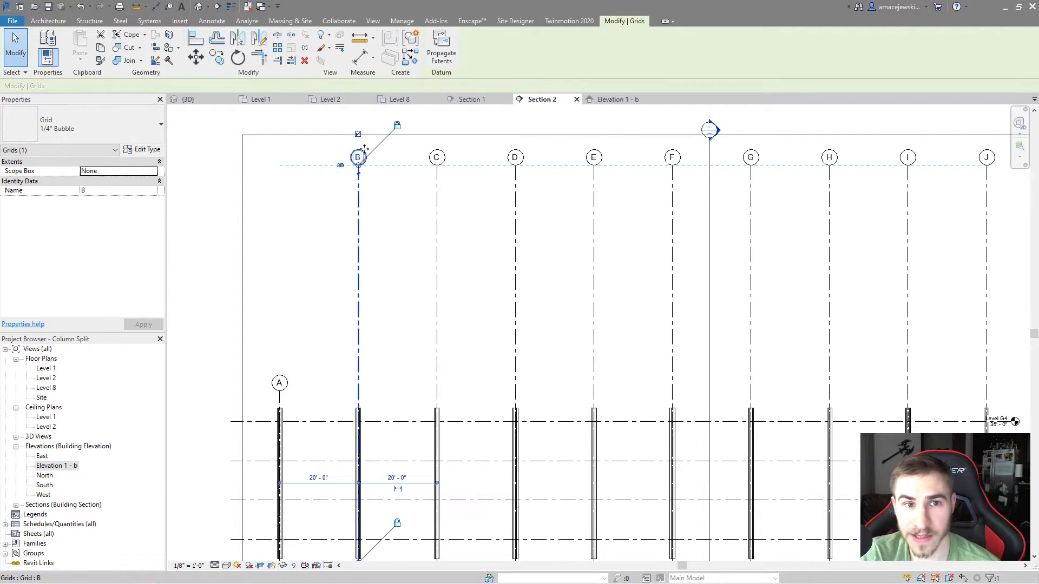
{"action": "left_click", "coordinate": [340, 166]}
{"action": "left_click_drag", "start_coordinate": [358, 166], "coordinate": [271, 400]}
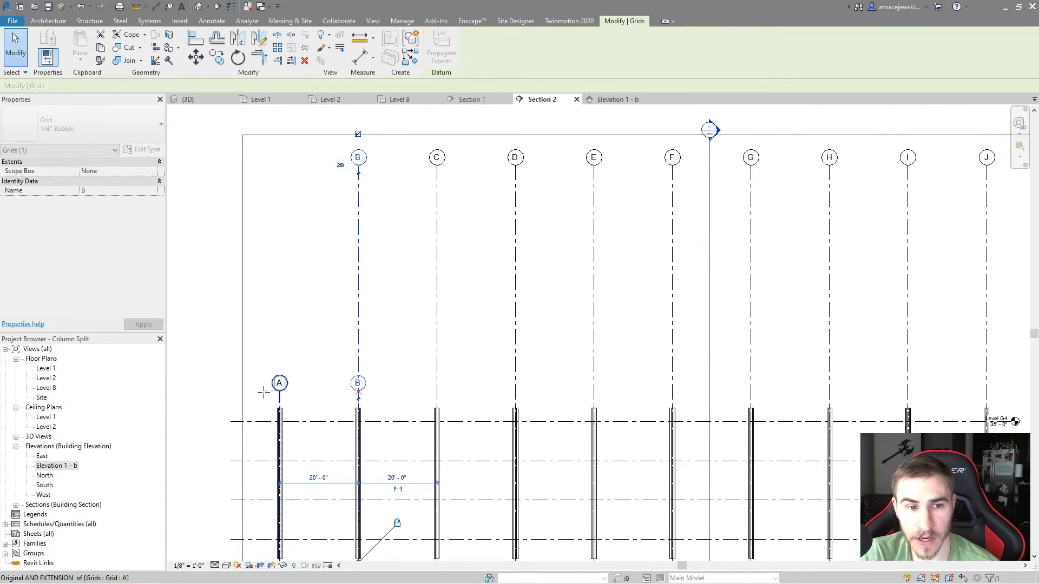
{"action": "left_click", "coordinate": [416, 288]}
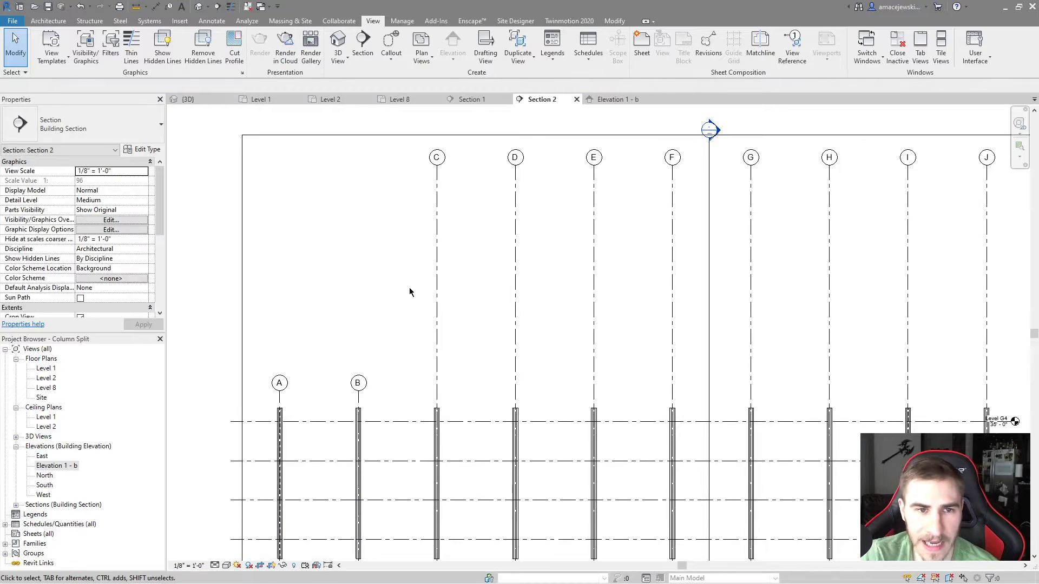
{"action": "left_click", "coordinate": [358, 398]}
{"action": "scroll", "coordinate": [304, 341], "scroll_direction": "down", "scroll_amount": 2}
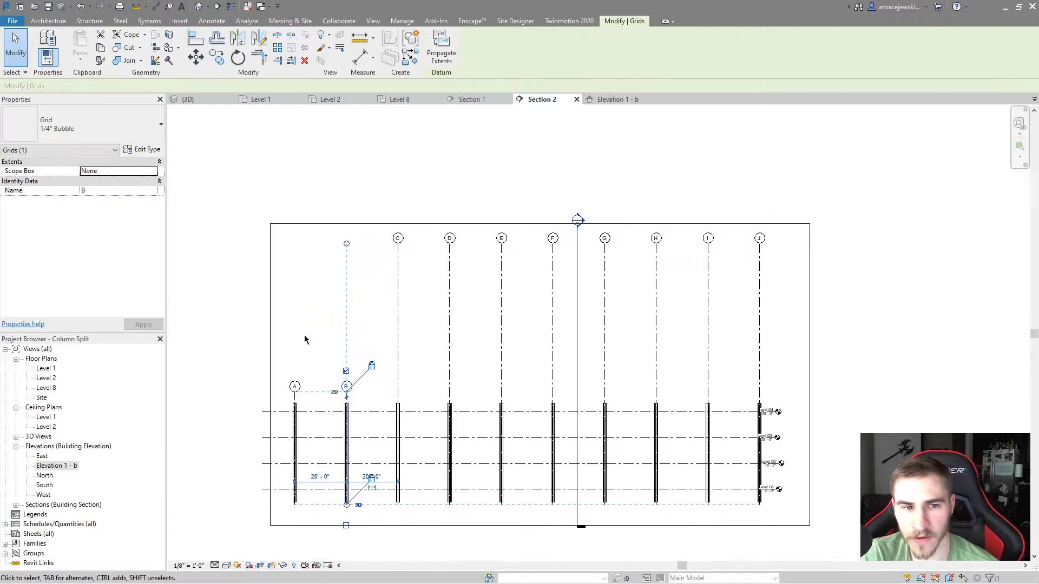
{"action": "left_click", "coordinate": [314, 355]}
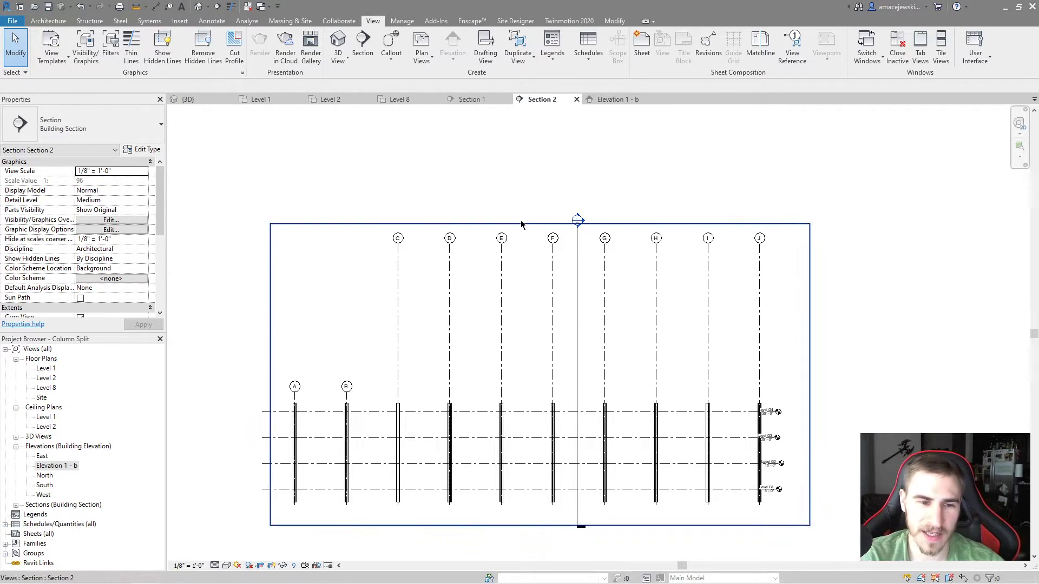
{"action": "left_click", "coordinate": [344, 401]}
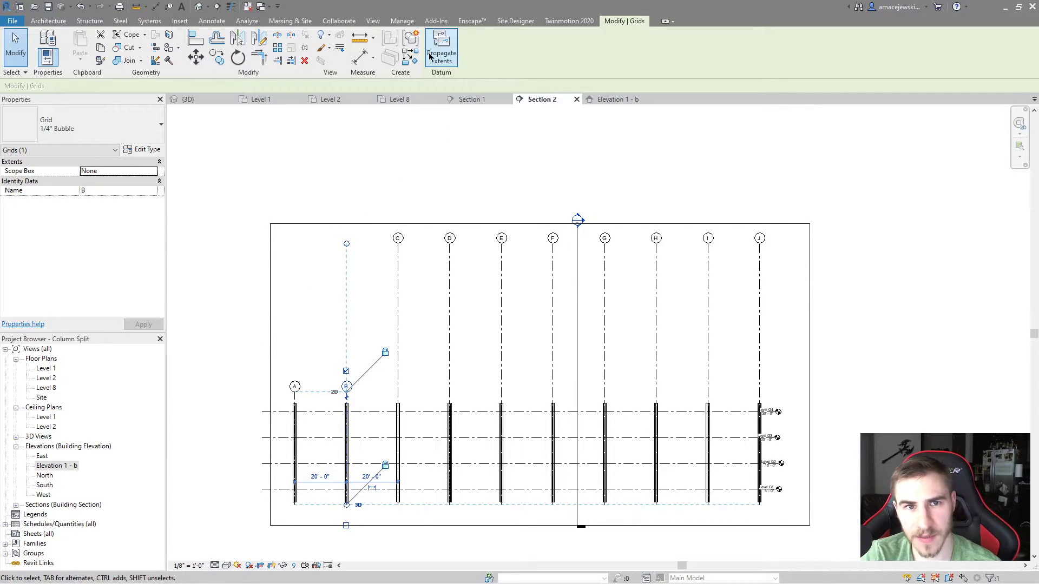
{"action": "left_click", "coordinate": [377, 327]}
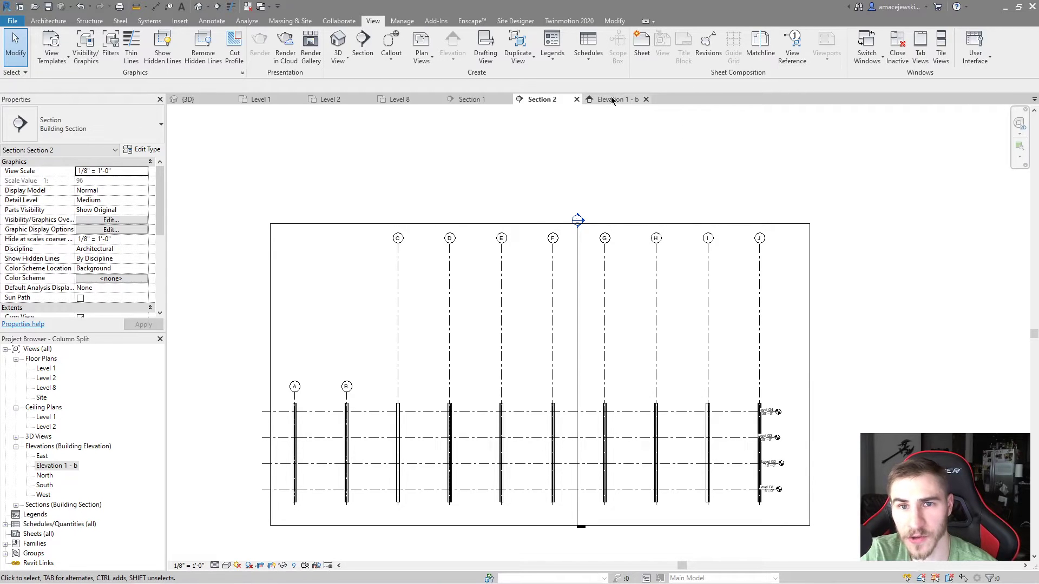
Step: Change the detail level of the Level 1 floor plan
{"action": "left_click", "coordinate": [282, 100]}
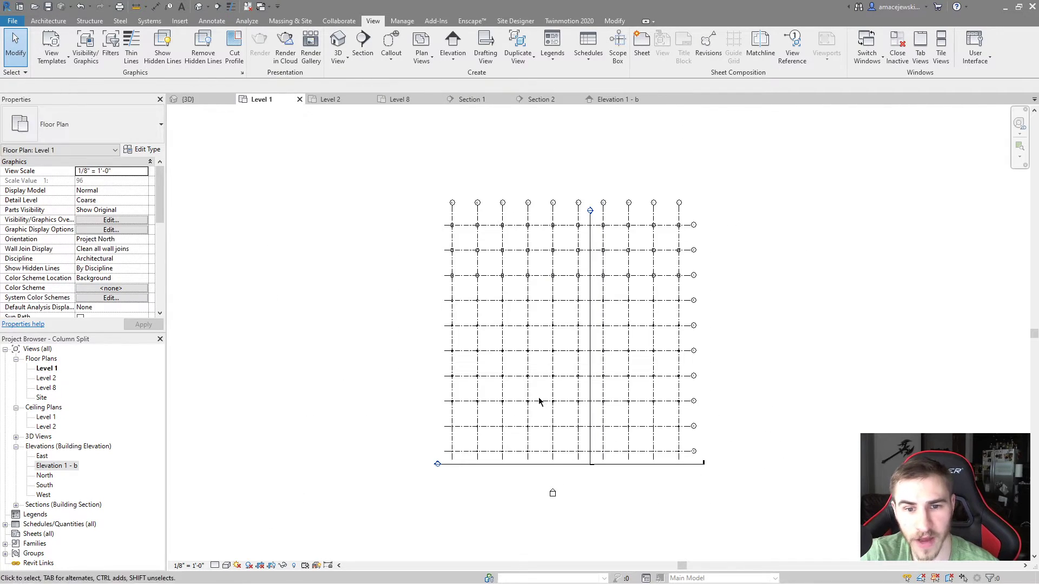
{"action": "scroll", "coordinate": [567, 323], "scroll_direction": "up", "scroll_amount": 1}
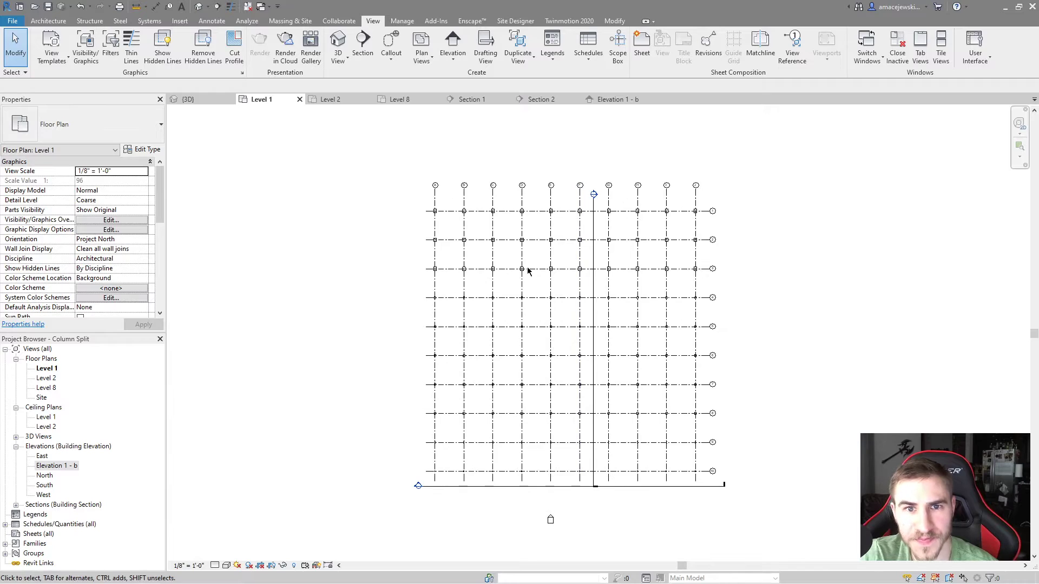
{"action": "scroll", "coordinate": [591, 432], "scroll_direction": "up", "scroll_amount": 2}
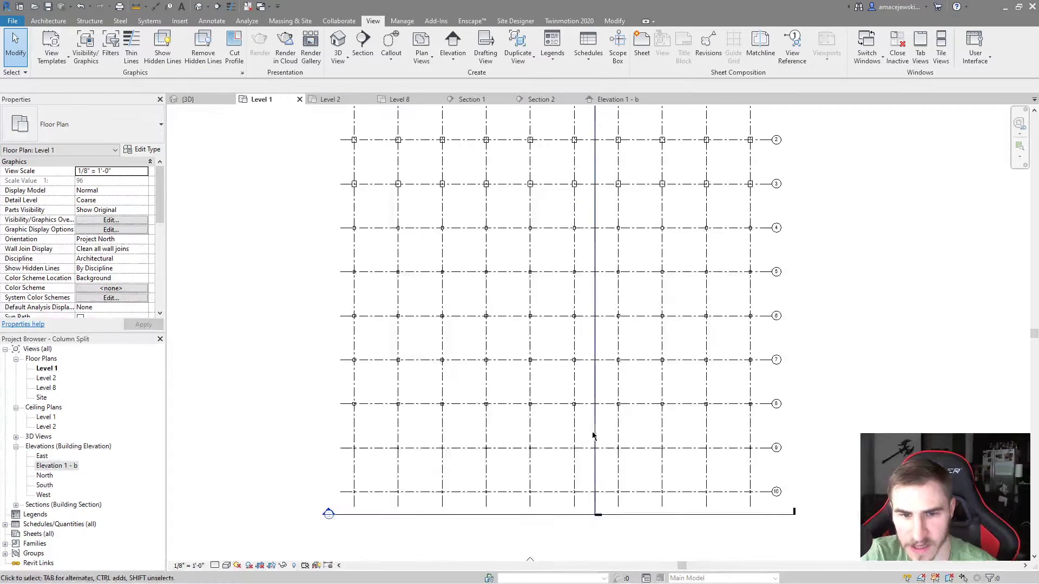
{"action": "left_click", "coordinate": [214, 566]}
{"action": "left_click", "coordinate": [227, 544]}
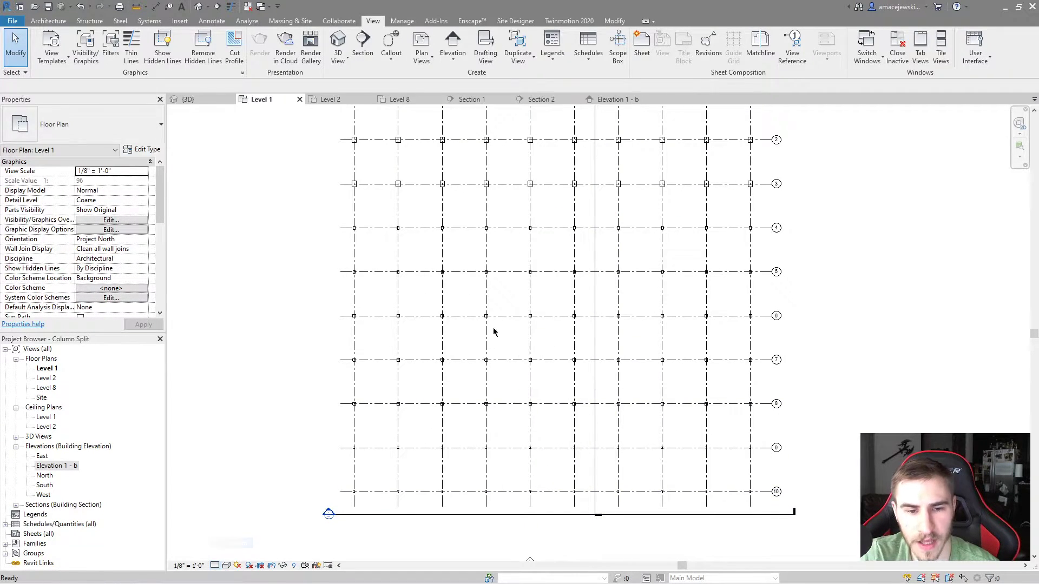
Step: Examine how far the lettered grids, such as grid I, extend in the Level 8 plan compared with Section 1
{"action": "left_click", "coordinate": [399, 99]}
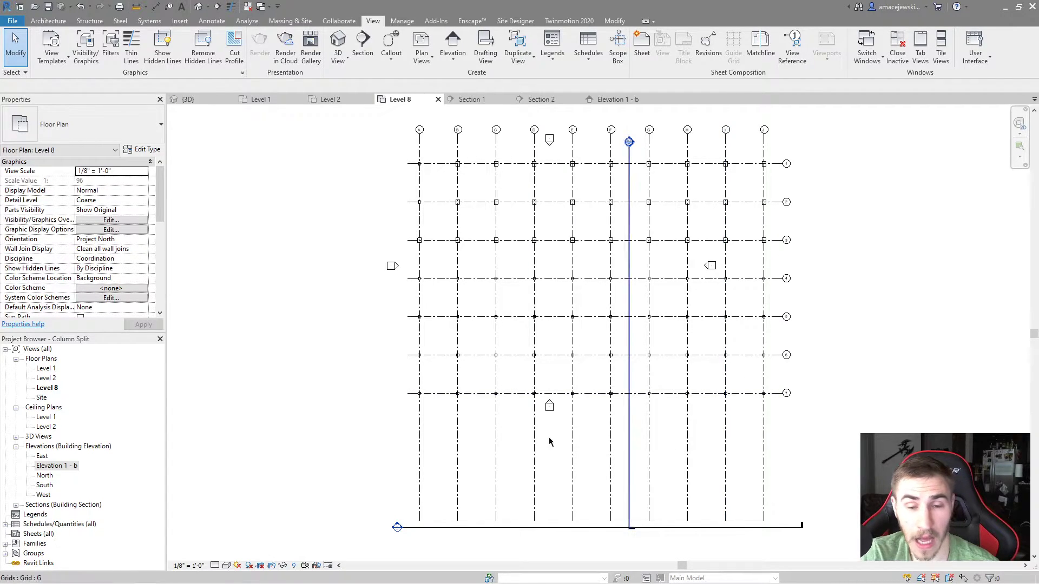
{"action": "left_click_drag", "start_coordinate": [362, 415], "coordinate": [389, 445]}
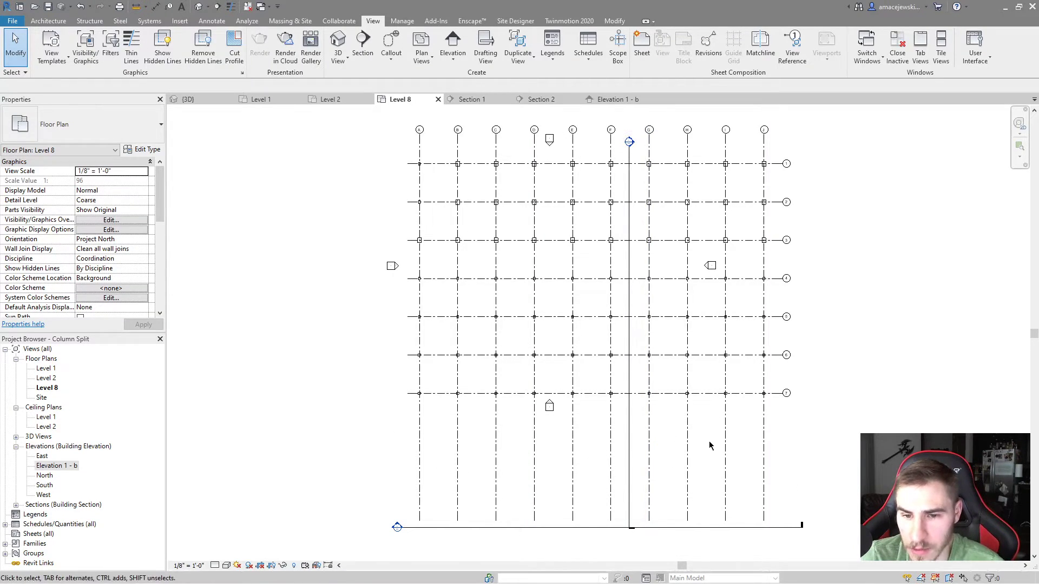
{"action": "left_click", "coordinate": [726, 457]}
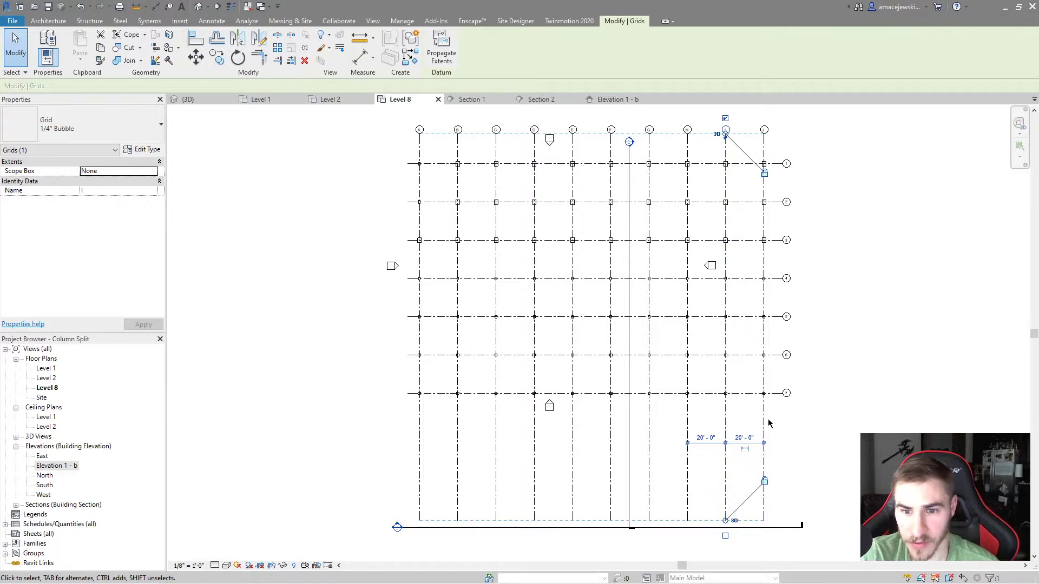
{"action": "left_click", "coordinate": [737, 477]}
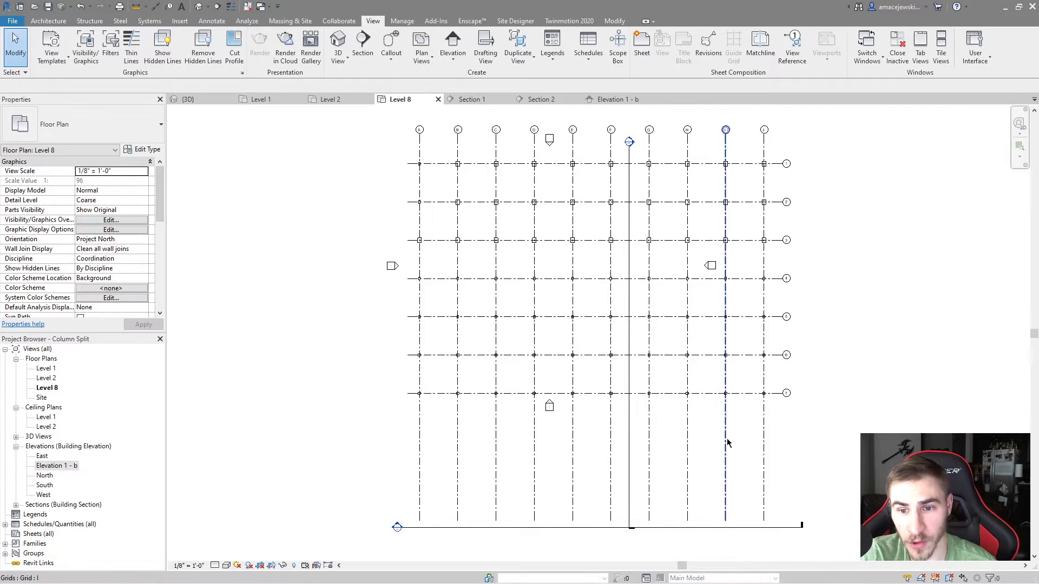
{"action": "left_click", "coordinate": [727, 509]}
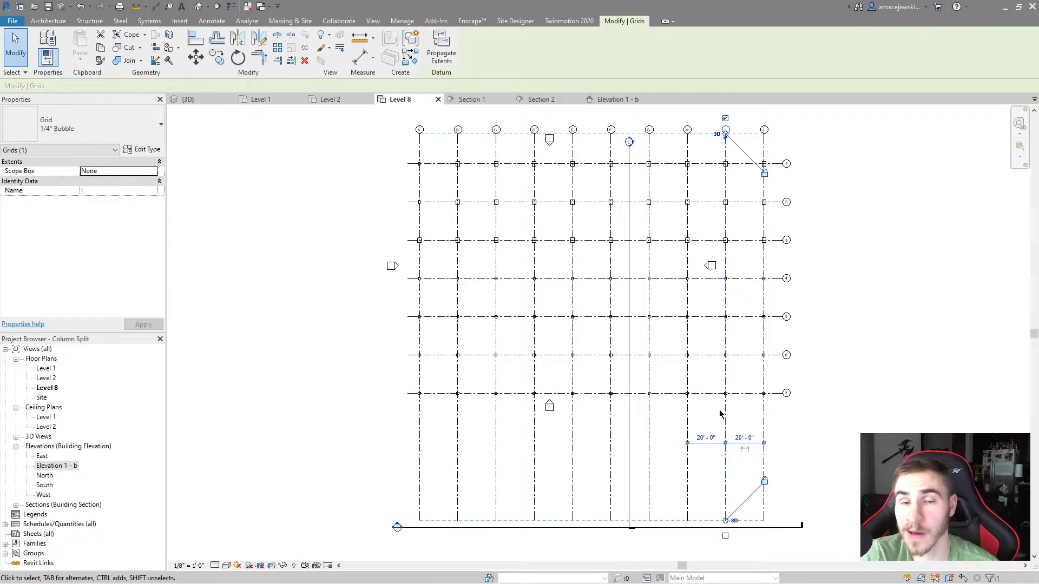
{"action": "left_click", "coordinate": [470, 99]}
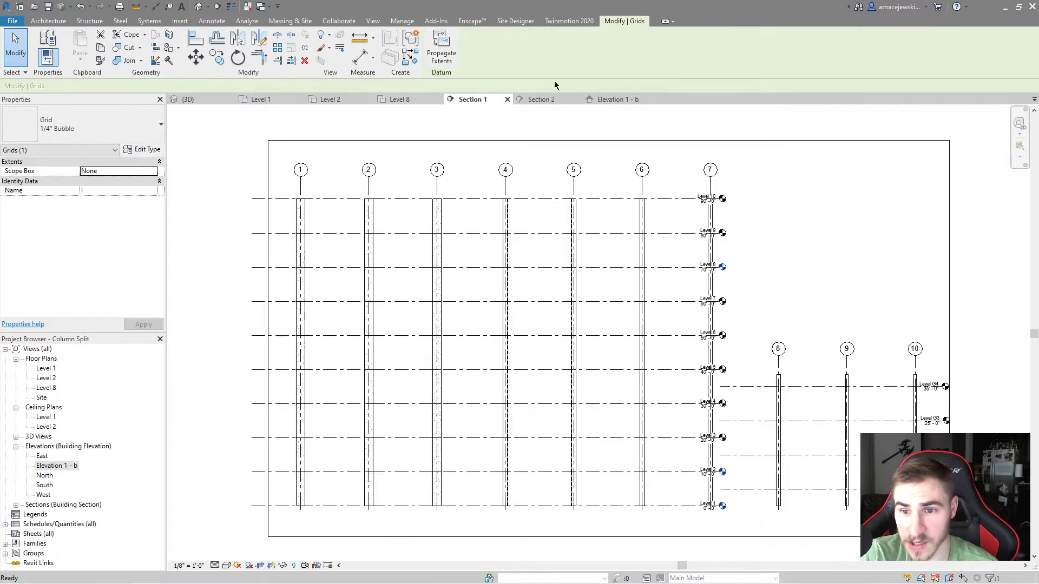
{"action": "left_click", "coordinate": [399, 99]}
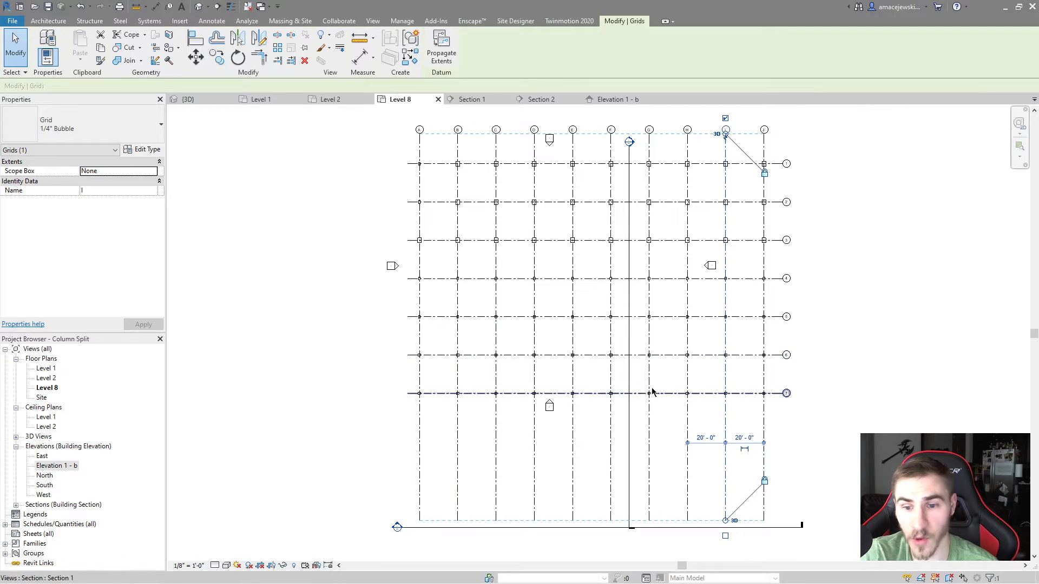
{"action": "left_click", "coordinate": [874, 401]}
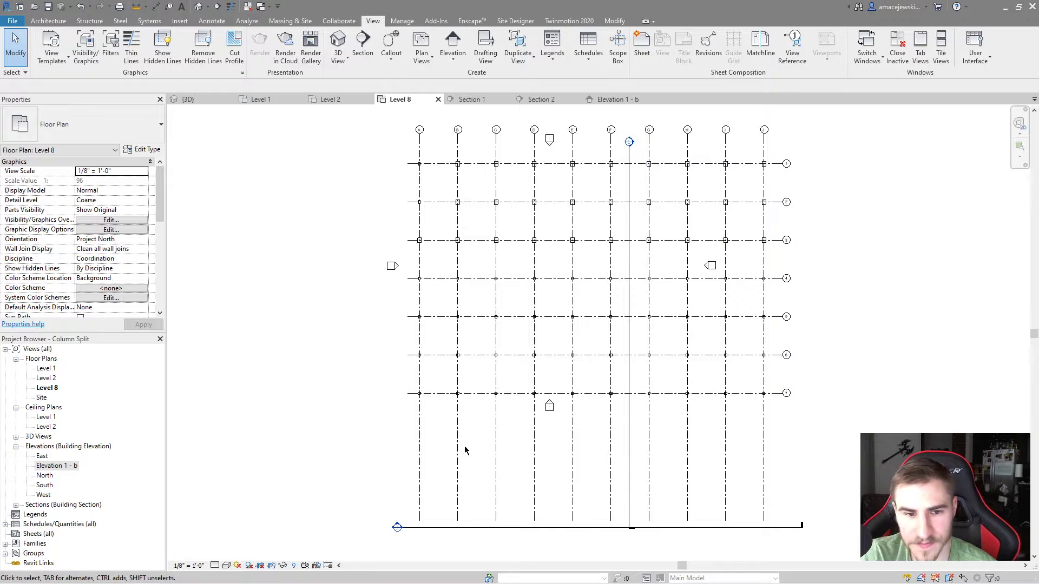
Step: Switch grid A's lower end to 2D extents in the Level 8 plan and shorten it to just below grid 7
{"action": "left_click", "coordinate": [420, 490]}
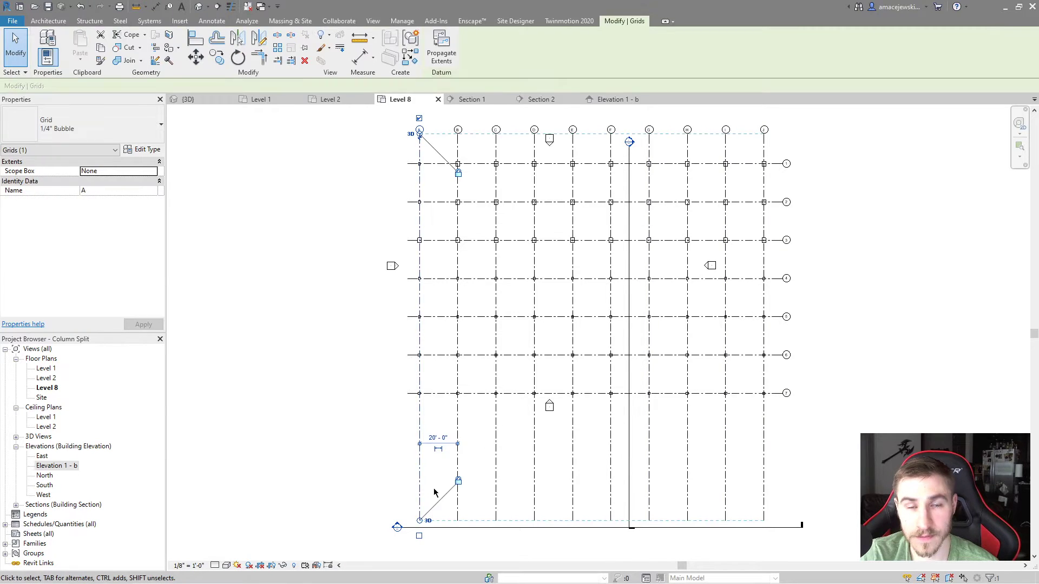
{"action": "left_click", "coordinate": [428, 521]}
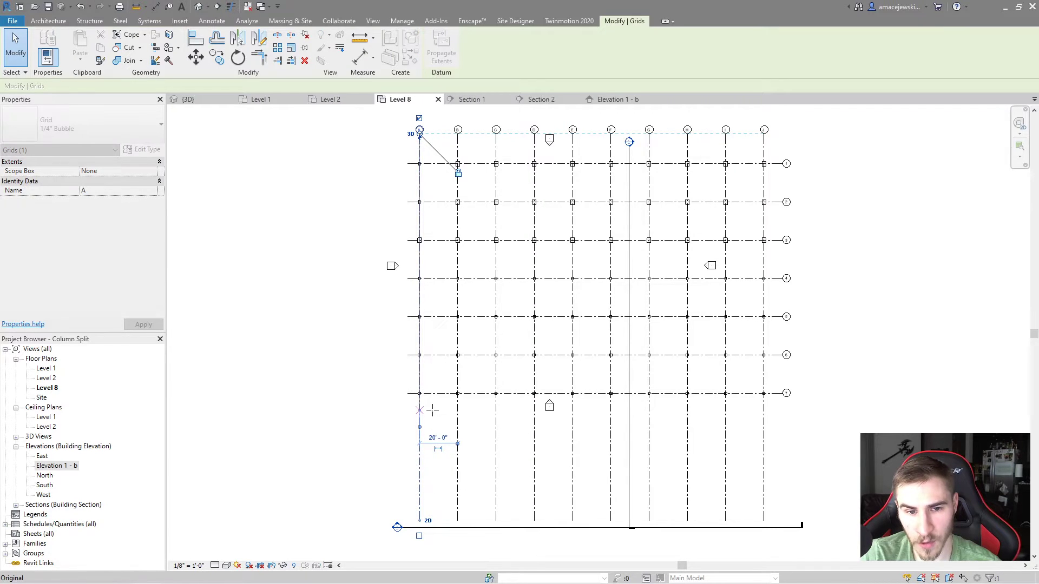
{"action": "left_click", "coordinate": [369, 415]}
{"action": "scroll", "coordinate": [430, 408], "scroll_direction": "up", "scroll_amount": 1}
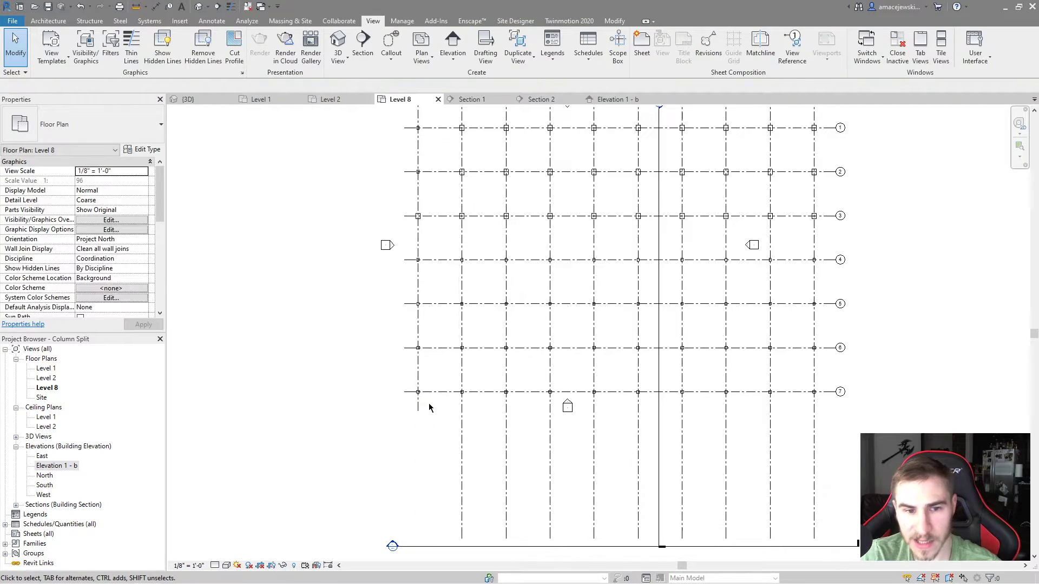
{"action": "middle_click_drag", "start_coordinate": [424, 408], "coordinate": [399, 408]}
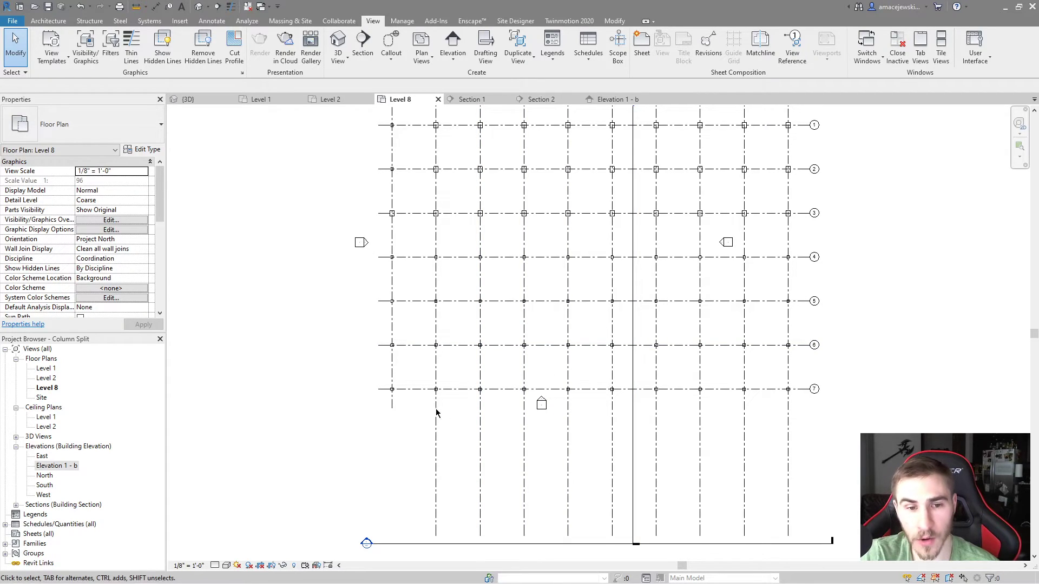
{"action": "left_click", "coordinate": [394, 408]}
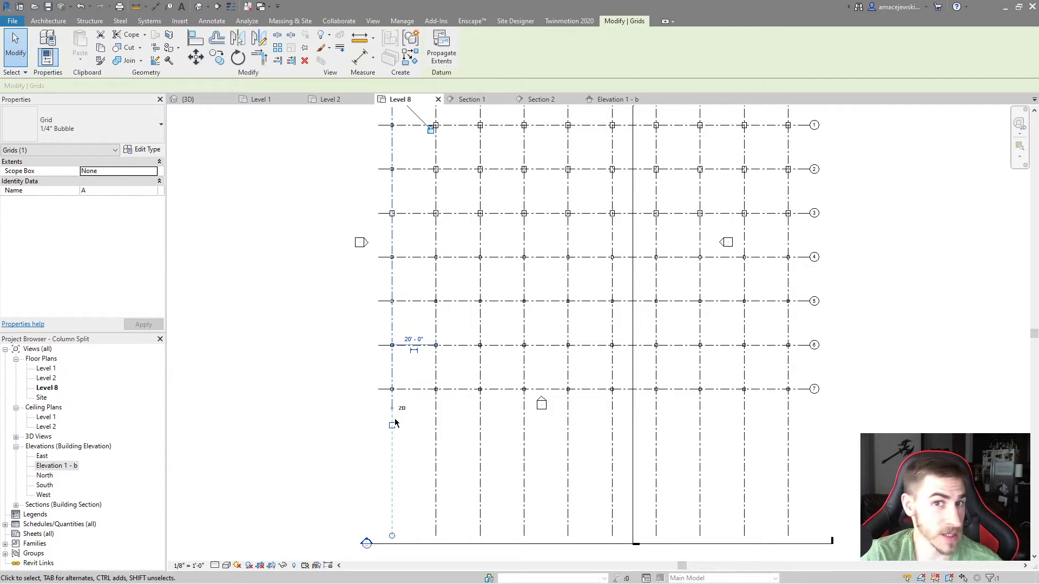
{"action": "left_click", "coordinate": [314, 279]}
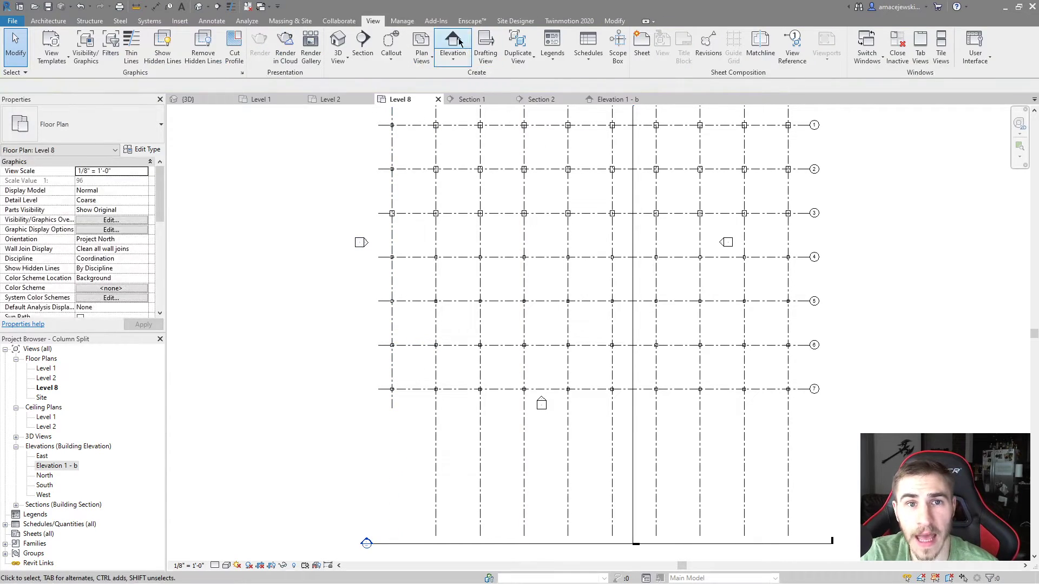
Step: Create a new floor plan view for Level 9
{"action": "left_click", "coordinate": [423, 50]}
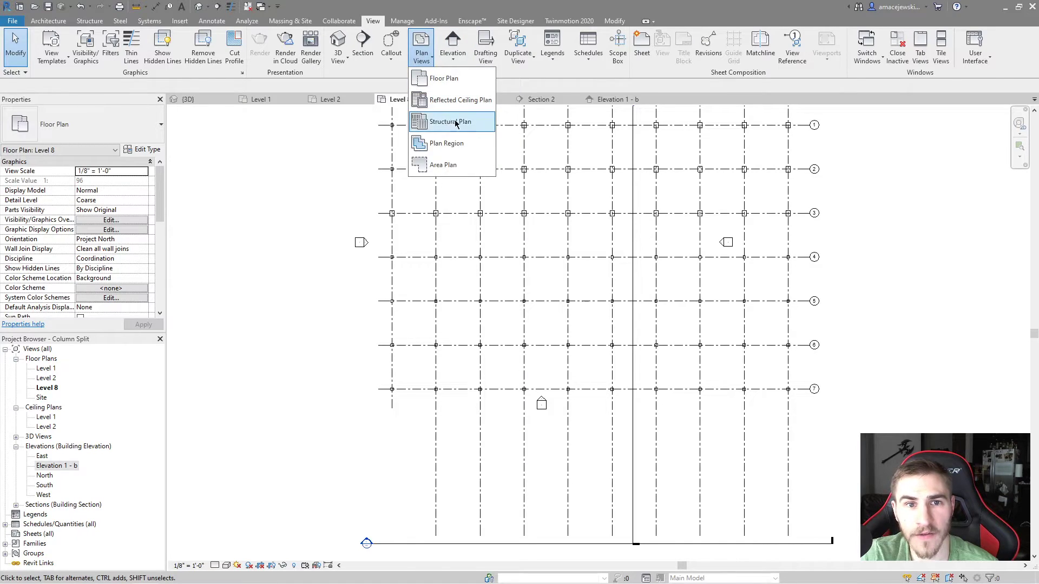
{"action": "left_click", "coordinate": [465, 287]}
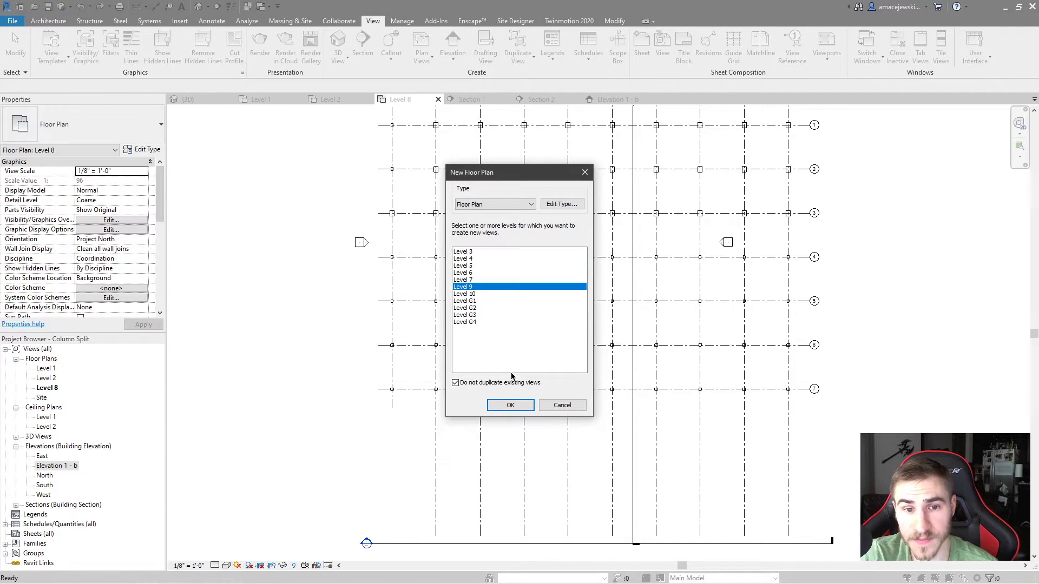
{"action": "left_click", "coordinate": [497, 403]}
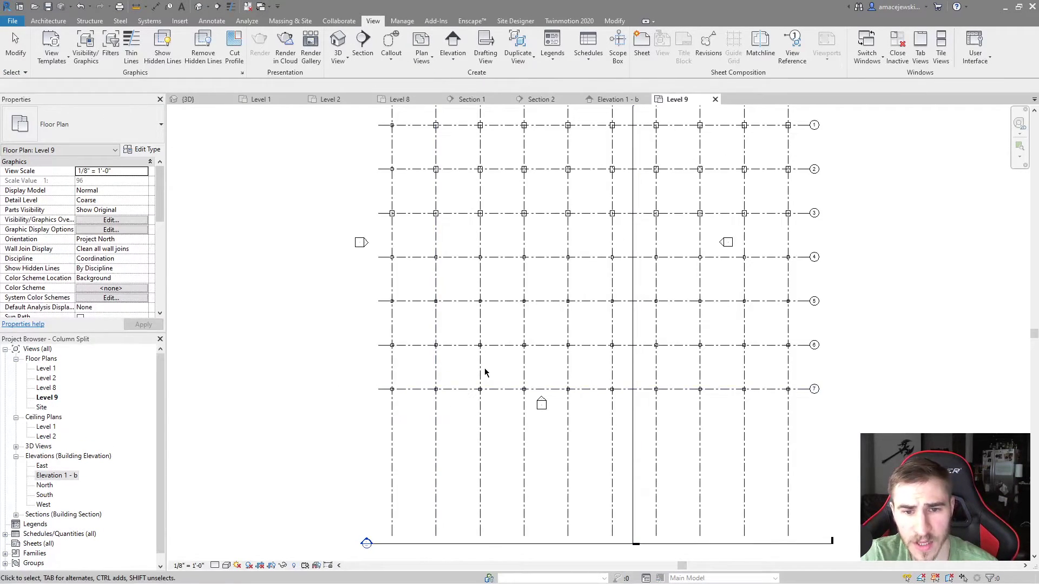
Step: Place the Level 8 view beside Level 9 and compare where grid A's lower end stops in the two floor plans
{"action": "left_click_drag", "start_coordinate": [399, 99], "coordinate": [622, 100]}
{"action": "left_click", "coordinate": [677, 99]}
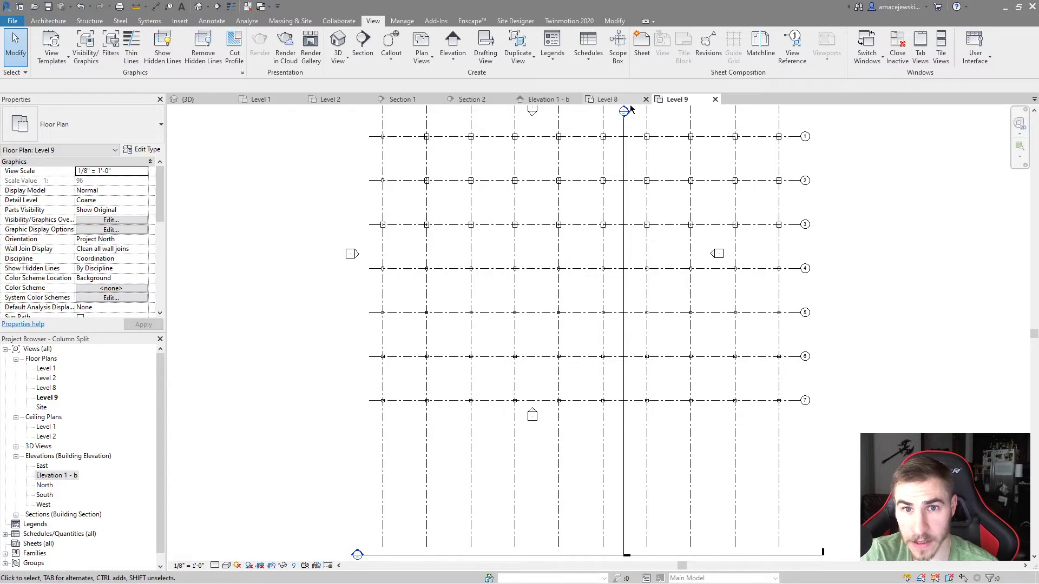
{"action": "scroll", "coordinate": [635, 251], "scroll_direction": "down", "scroll_amount": 1}
{"action": "left_click", "coordinate": [647, 100]}
{"action": "scroll", "coordinate": [626, 139], "scroll_direction": "down", "scroll_amount": 1}
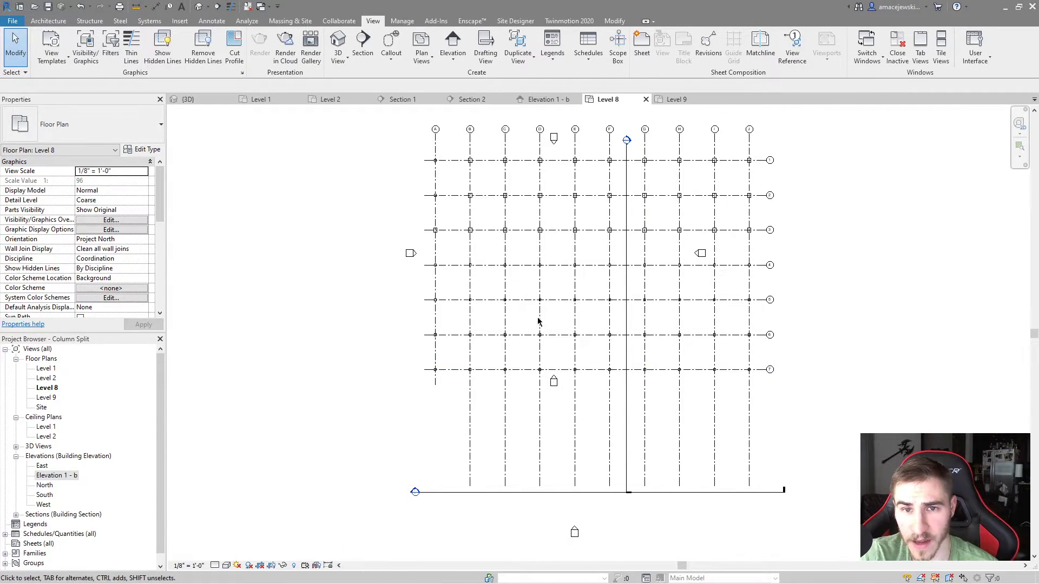
{"action": "key", "text": "ctrl+Tab"}
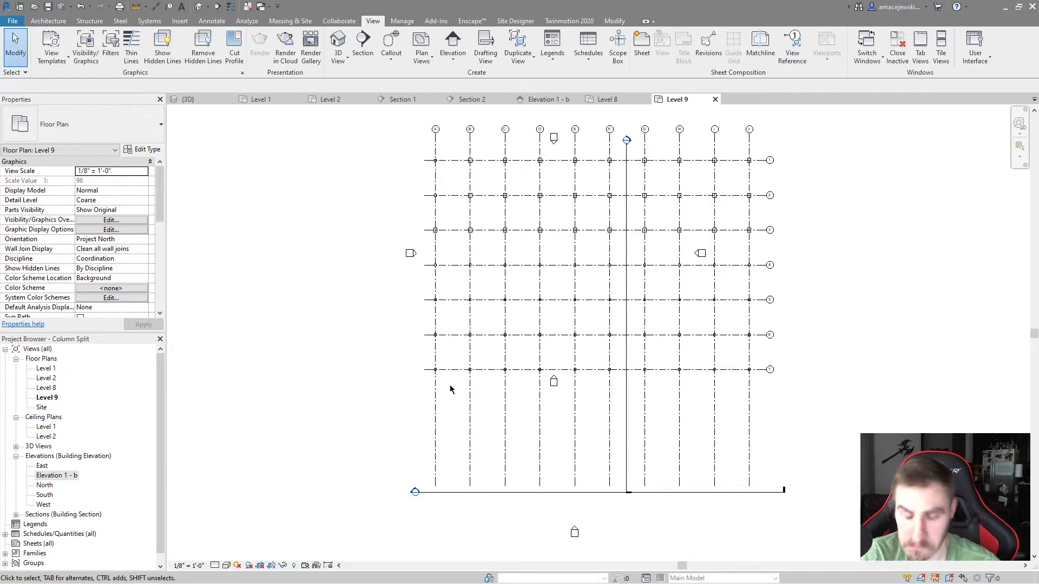
{"action": "key", "text": "ctrl+Tab"}
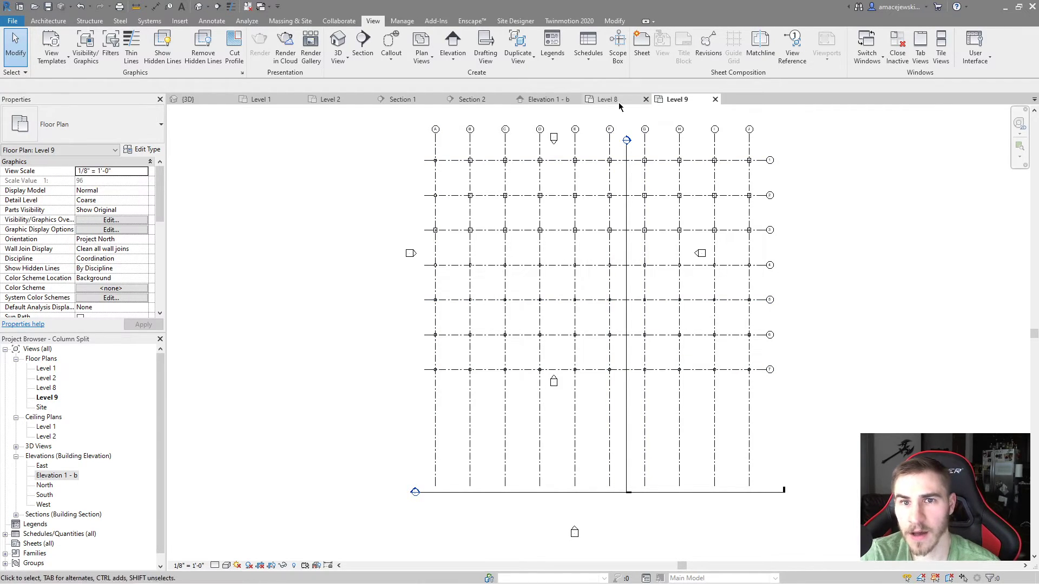
{"action": "left_click", "coordinate": [435, 320]}
{"action": "left_click", "coordinate": [411, 392]}
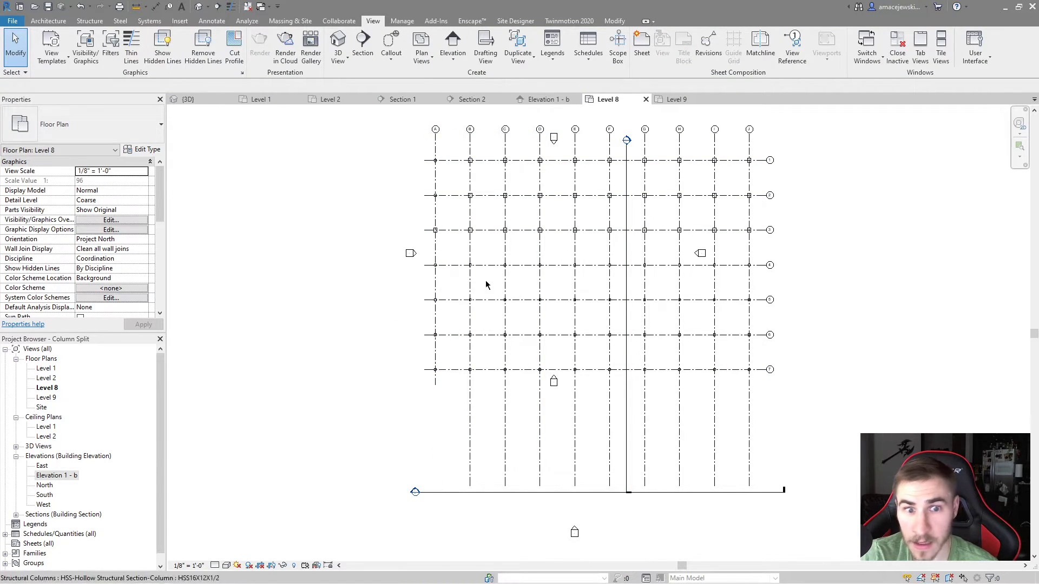
{"action": "left_click", "coordinate": [674, 99]}
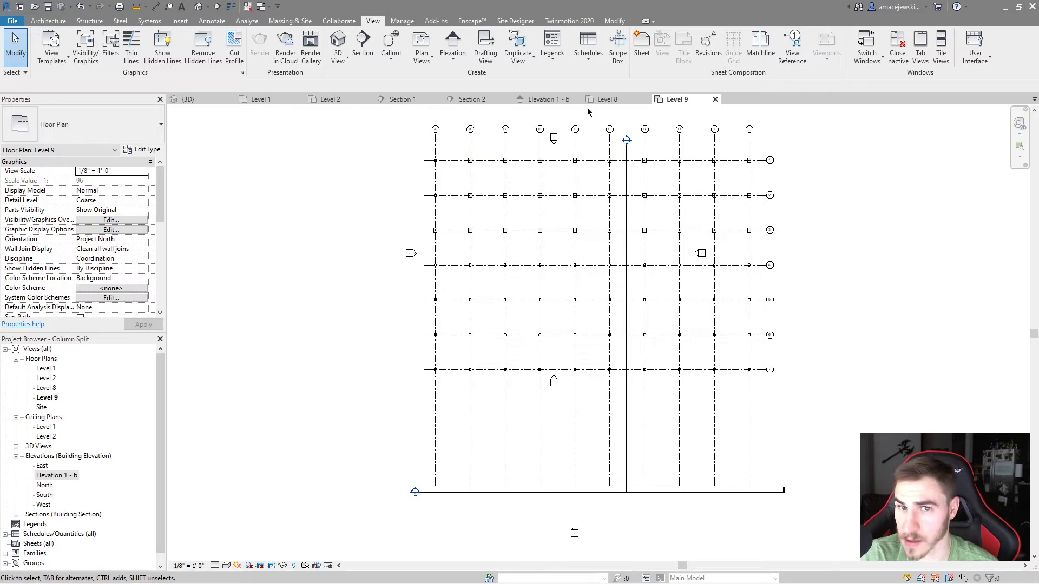
Step: Propagate grid A's extents from the Level 8 plan to the Level 9 floor plan and check them there
{"action": "left_click", "coordinate": [606, 99]}
{"action": "left_click", "coordinate": [450, 352]}
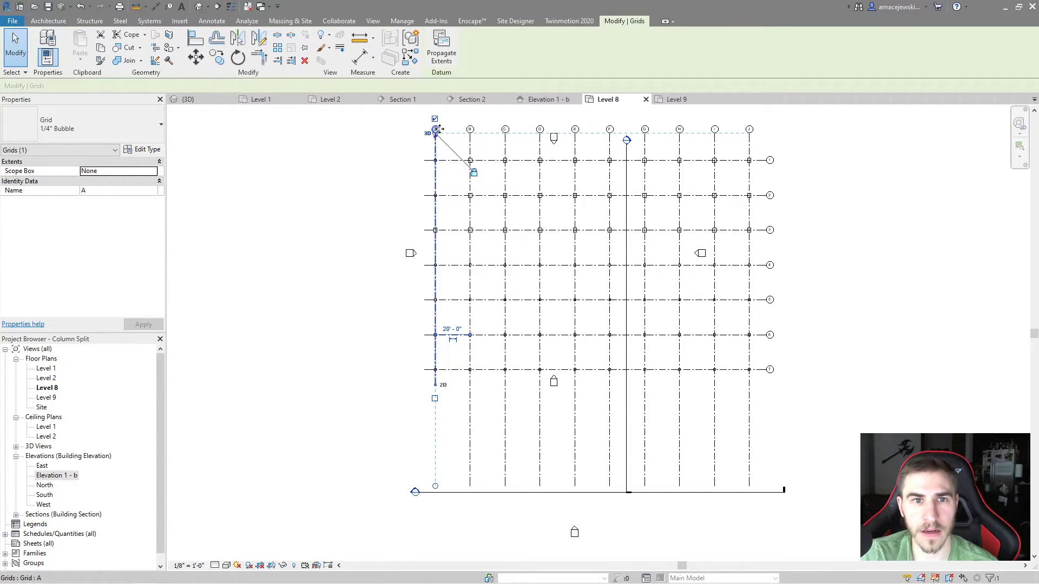
{"action": "left_click", "coordinate": [442, 47]}
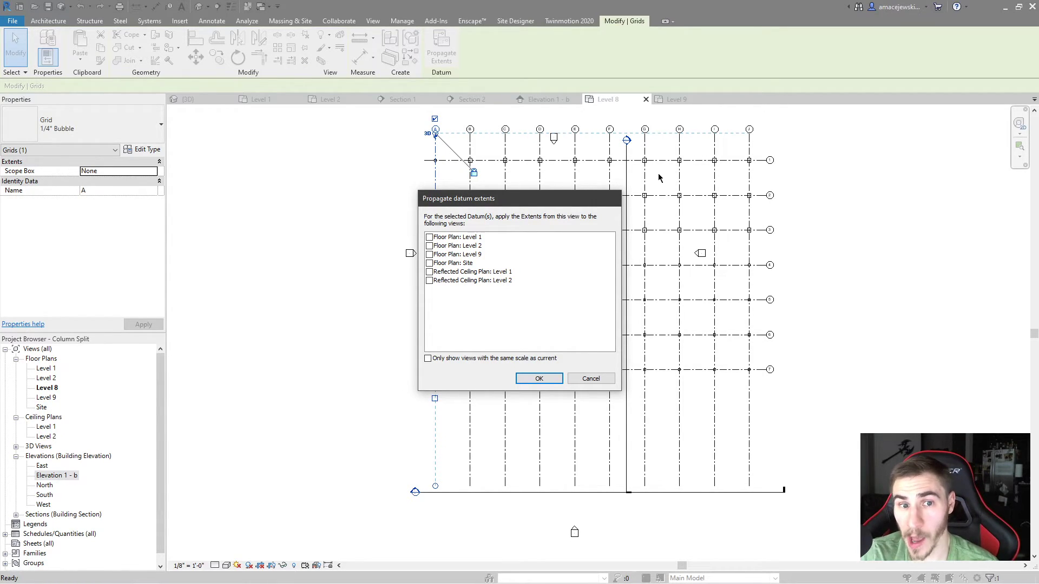
{"action": "left_click", "coordinate": [429, 255]}
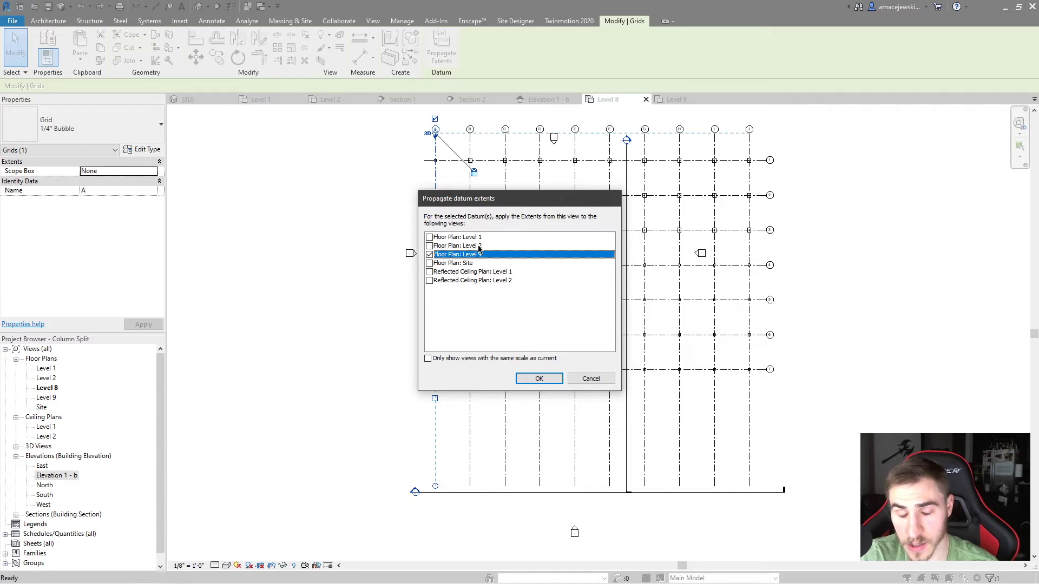
{"action": "left_click_drag", "start_coordinate": [489, 207], "coordinate": [684, 201]}
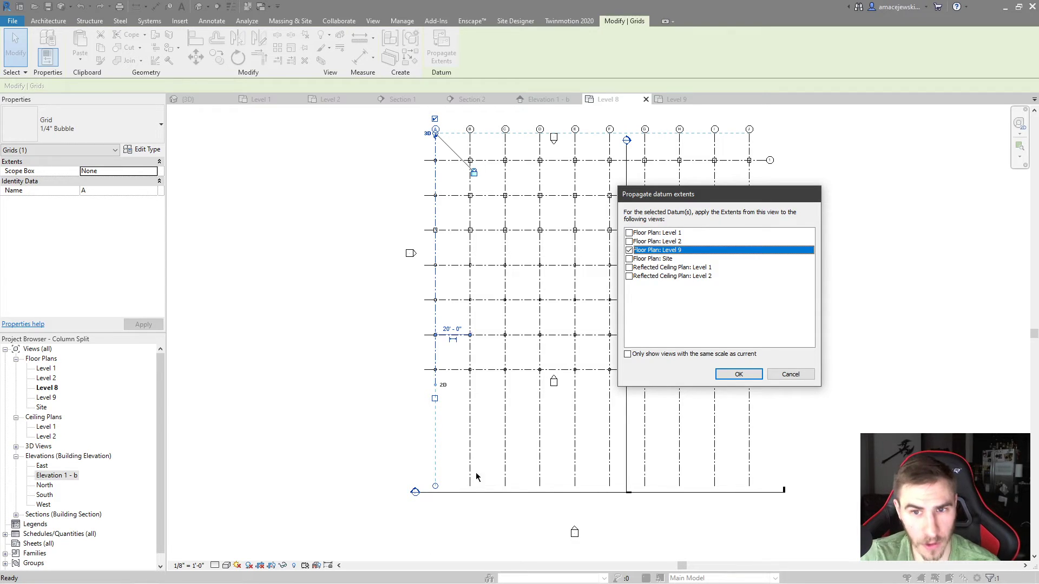
{"action": "left_click", "coordinate": [737, 375]}
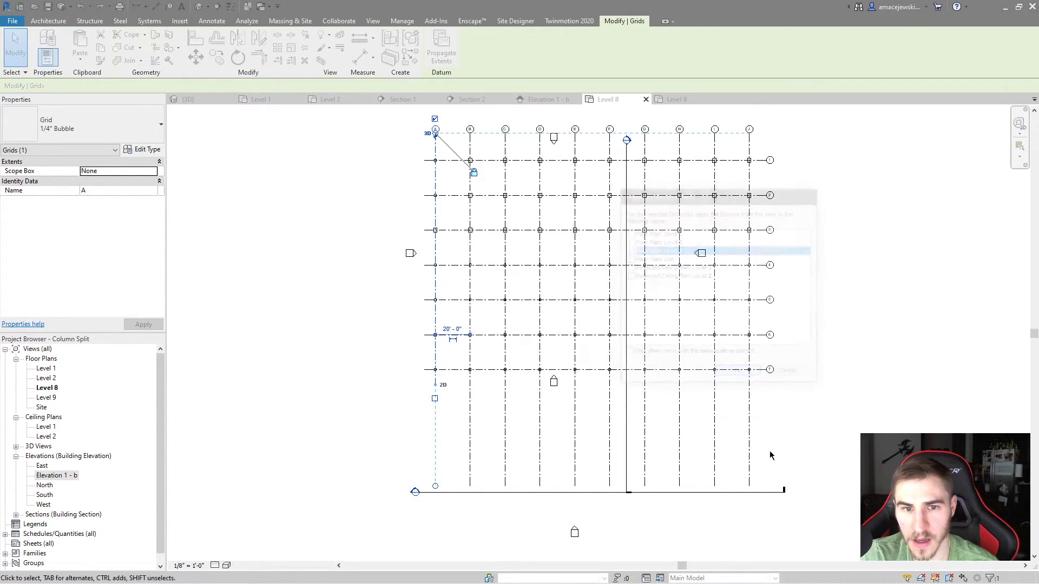
{"action": "left_click", "coordinate": [681, 101]}
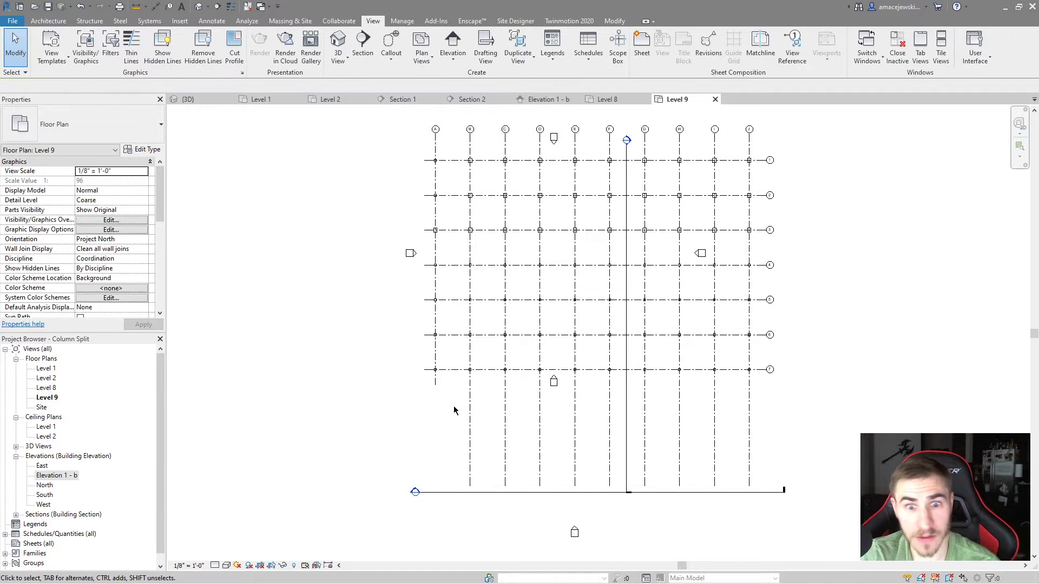
Step: Switch the lower ends of grids B, C and D to 2D extents in Level 9 and shorten them to align with grid A
{"action": "left_click", "coordinate": [470, 439]}
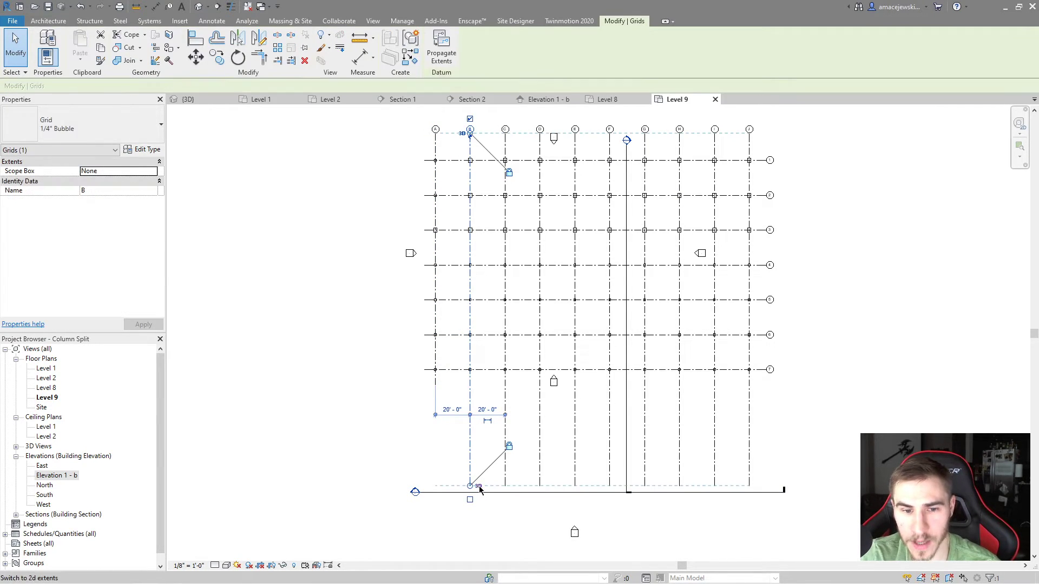
{"action": "key", "text": "Escape"}
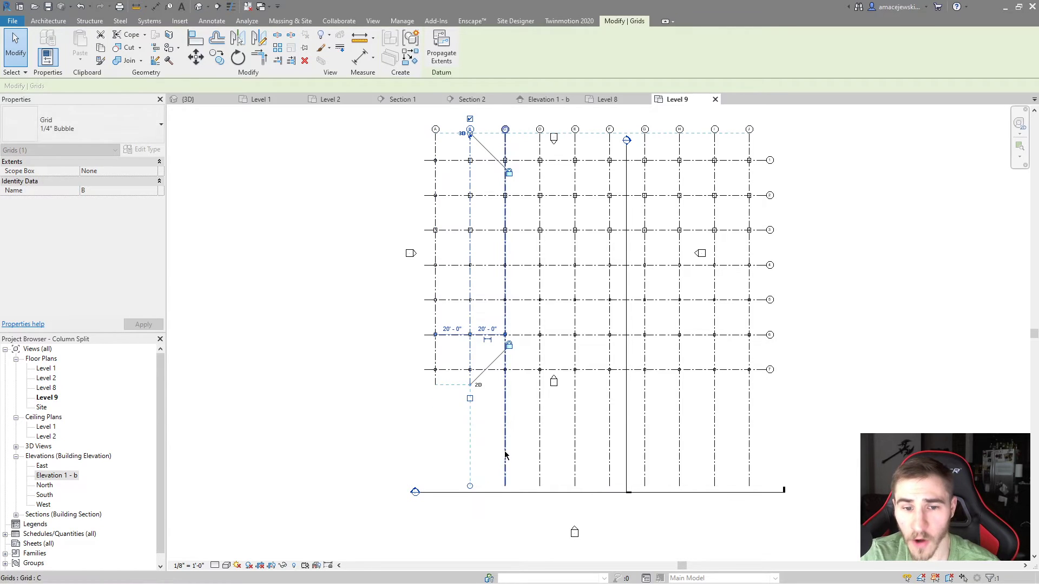
{"action": "left_click", "coordinate": [504, 487]}
{"action": "left_click", "coordinate": [513, 486]}
{"action": "left_click_drag", "start_coordinate": [505, 487], "coordinate": [461, 385]}
{"action": "left_click", "coordinate": [539, 454]}
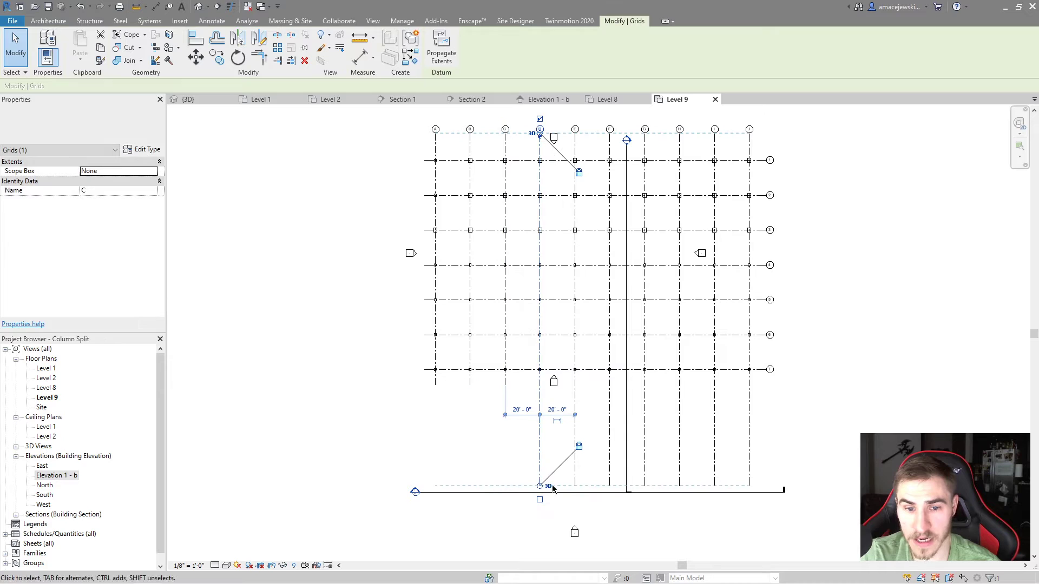
{"action": "left_click", "coordinate": [548, 485]}
{"action": "left_click_drag", "start_coordinate": [540, 486], "coordinate": [514, 387]}
{"action": "left_click", "coordinate": [487, 424]}
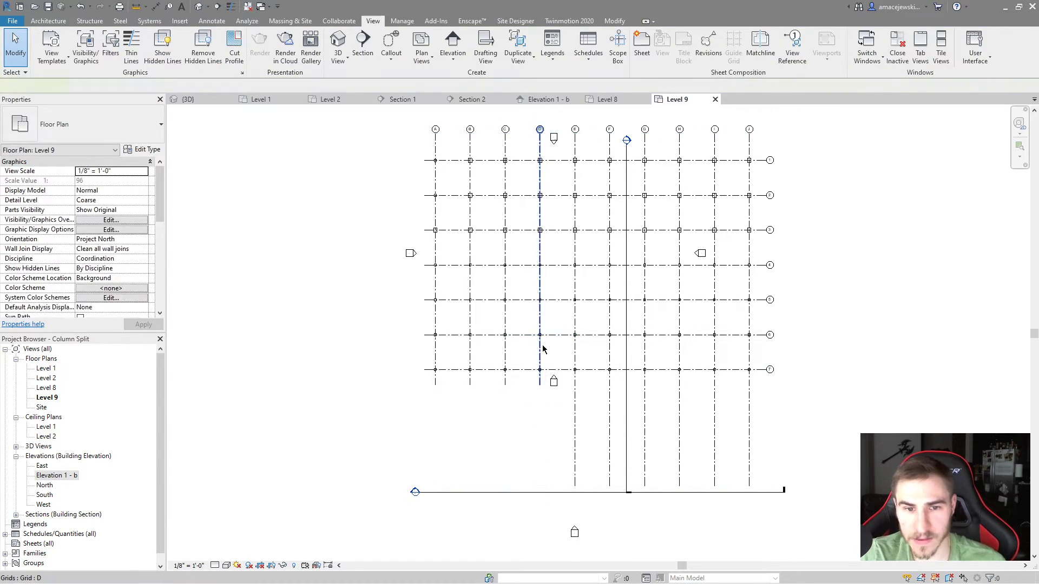
Step: Propagate the extents of grids B, C and D from Level 9 to the Level 8 floor plan and check them there
{"action": "left_click", "coordinate": [506, 357]}
{"action": "left_click", "coordinate": [505, 358], "text": "ctrl"}
{"action": "left_click", "coordinate": [470, 356], "text": "ctrl"}
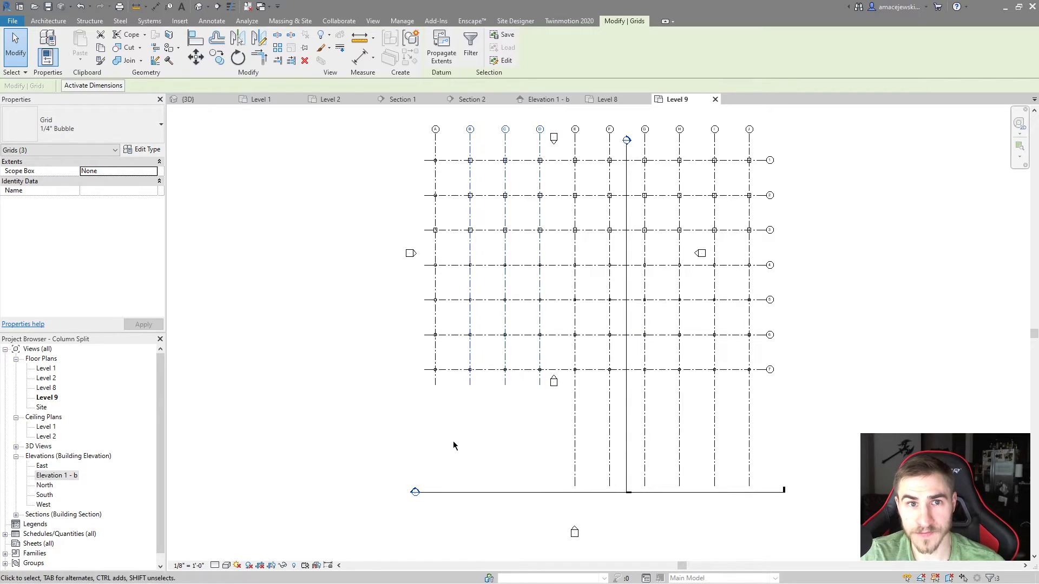
{"action": "left_click", "coordinate": [442, 54]}
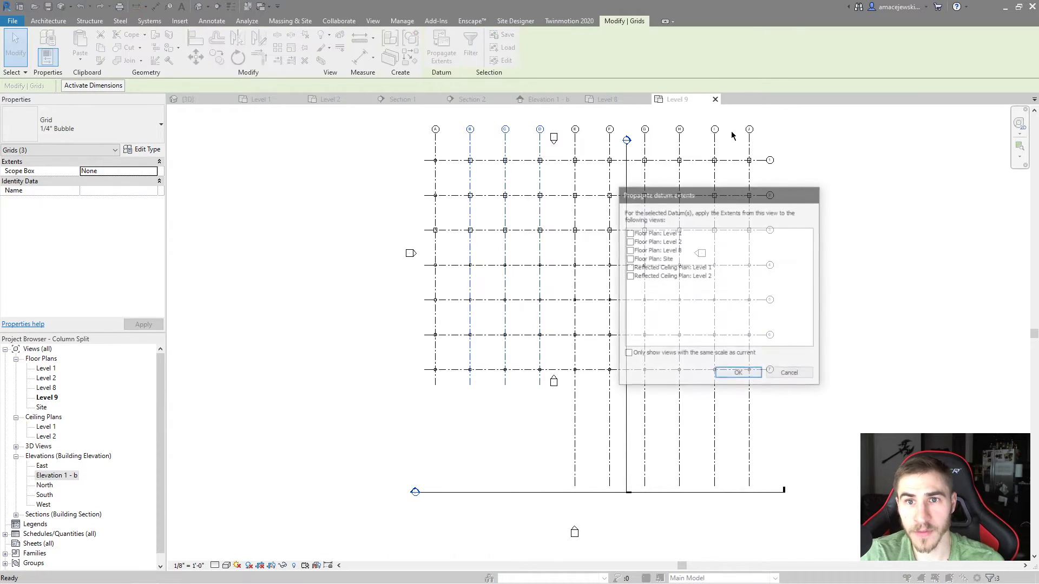
{"action": "left_click", "coordinate": [630, 250]}
{"action": "left_click", "coordinate": [739, 375]}
{"action": "left_click", "coordinate": [472, 428]}
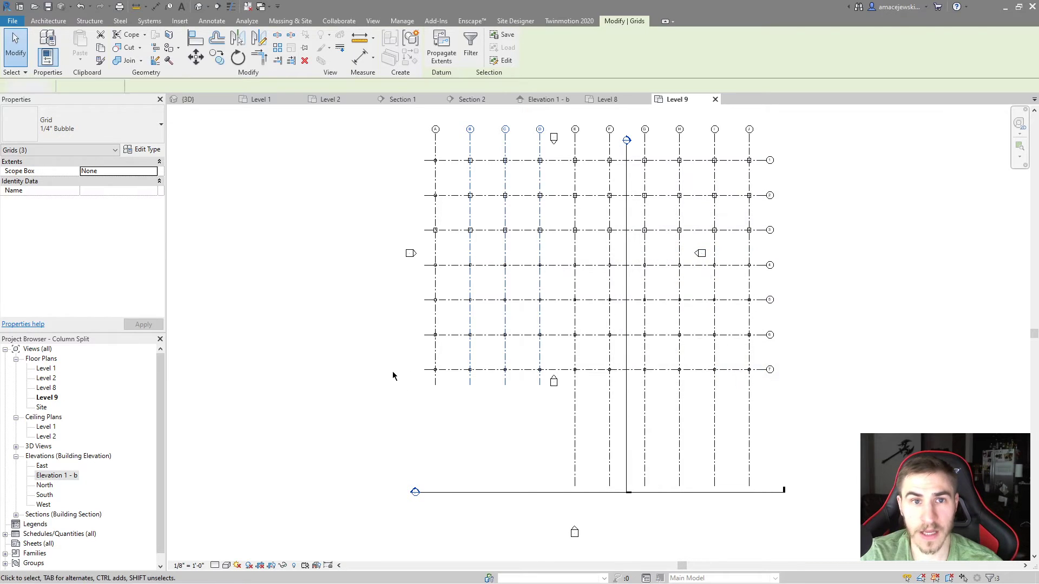
{"action": "left_click", "coordinate": [606, 99]}
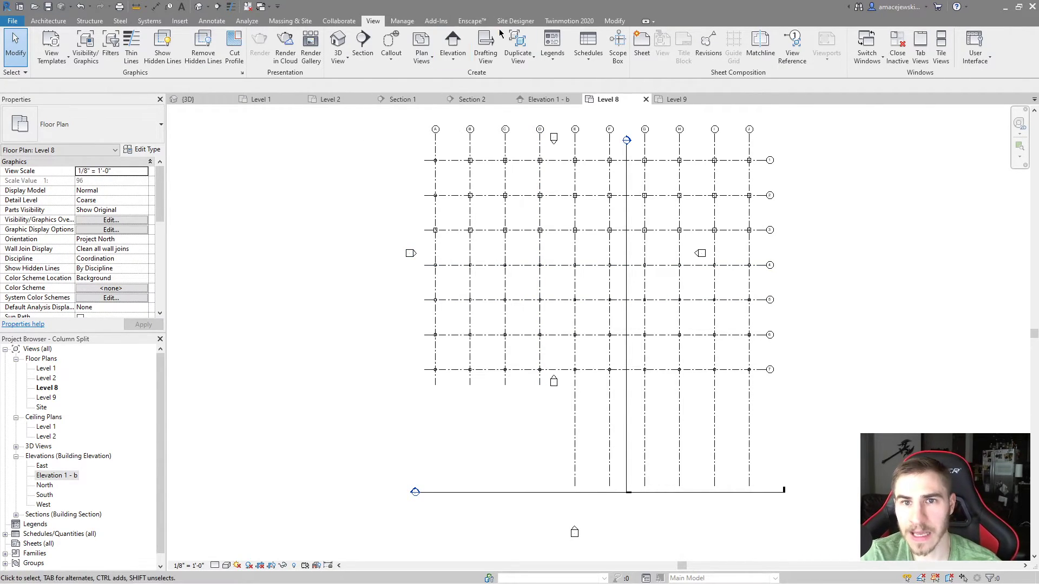
Step: Propagate the extents of grids A and B from Section 2 to Elevation 1 - b and check the elevation
{"action": "left_click", "coordinate": [209, 99]}
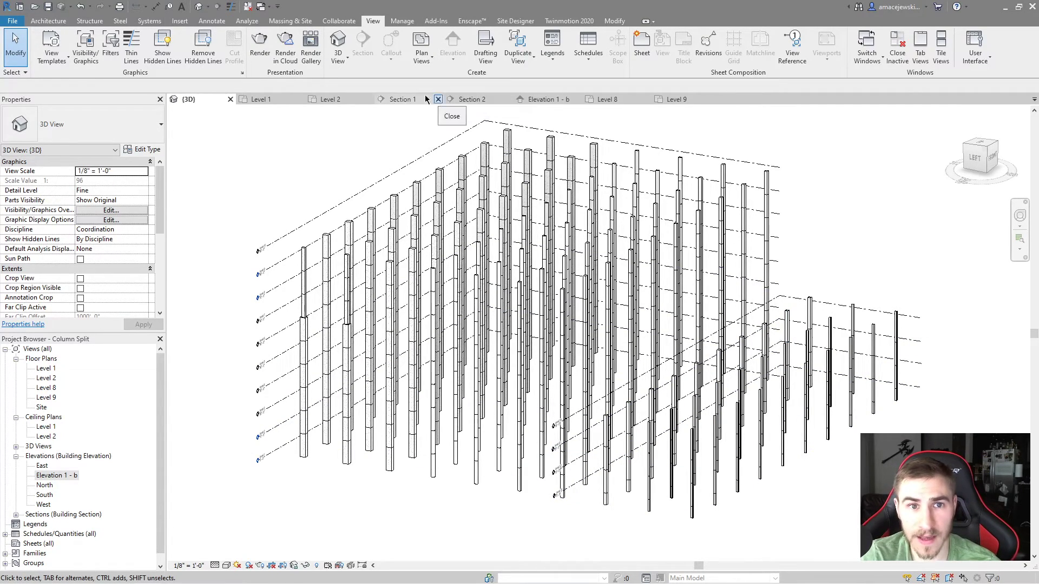
{"action": "left_click", "coordinate": [605, 99]}
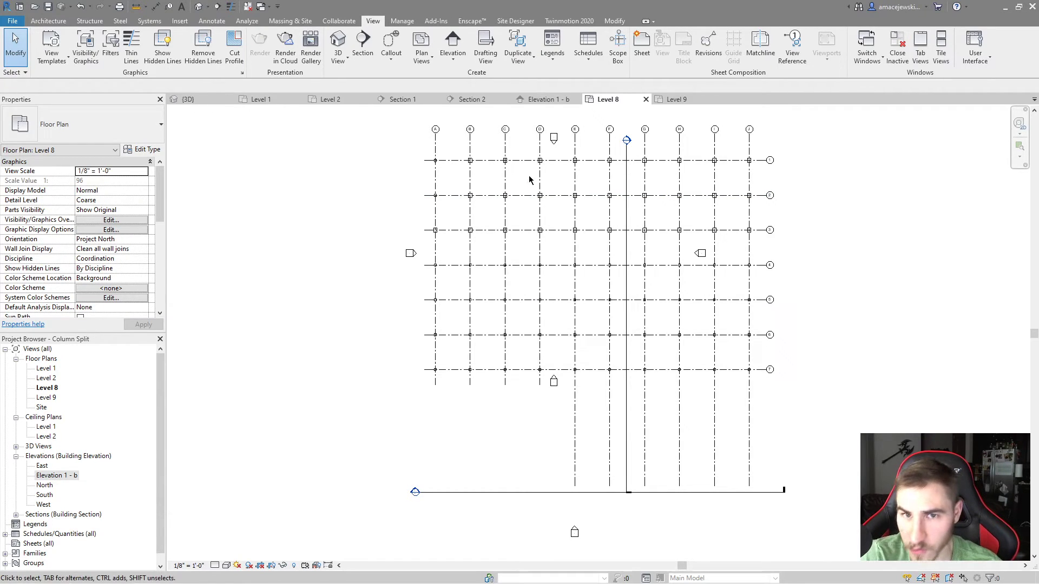
{"action": "left_click", "coordinate": [536, 100]}
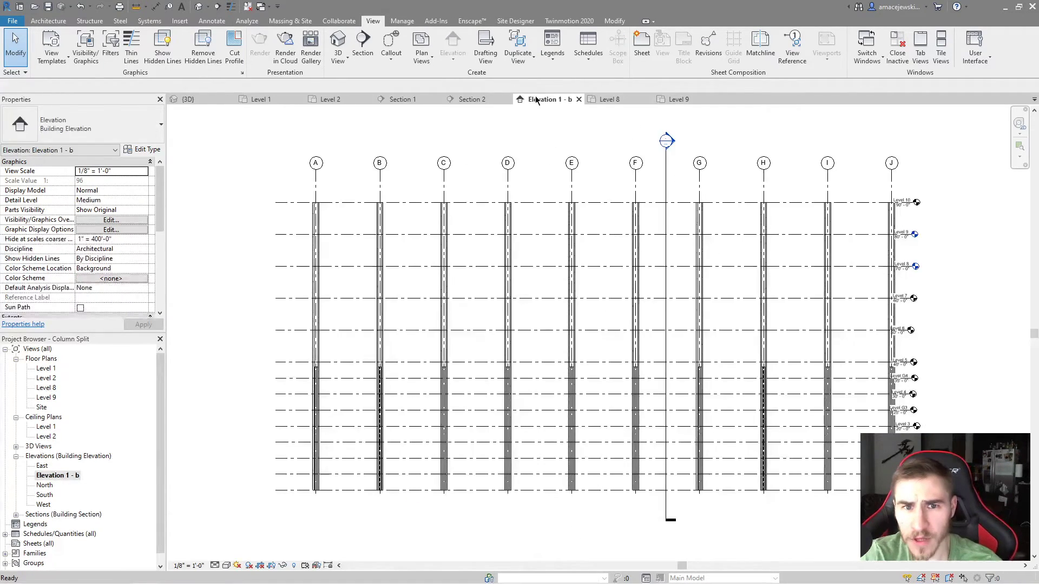
{"action": "left_click", "coordinate": [468, 99]}
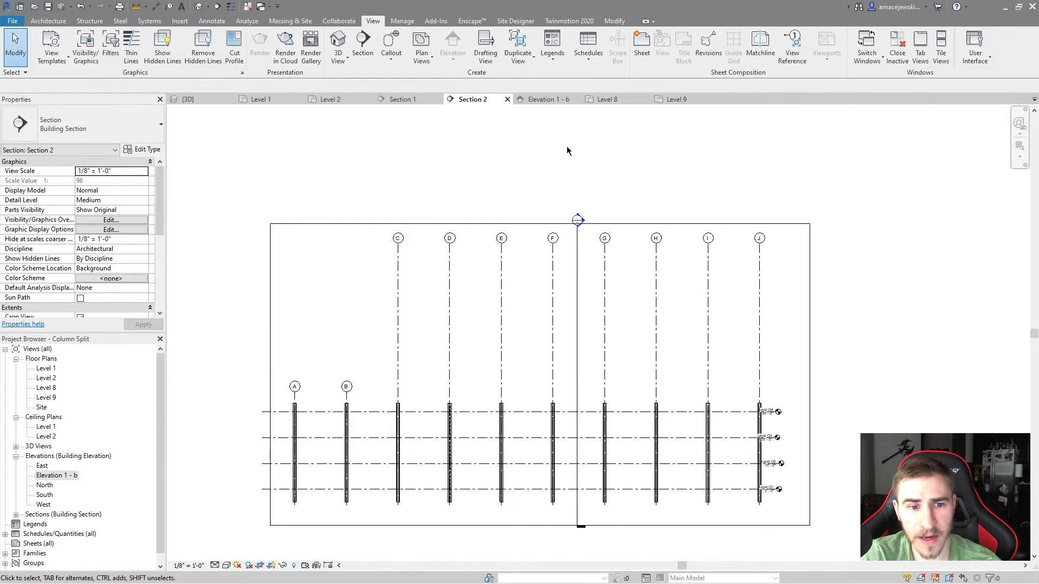
{"action": "left_click_drag", "start_coordinate": [359, 361], "coordinate": [291, 391]}
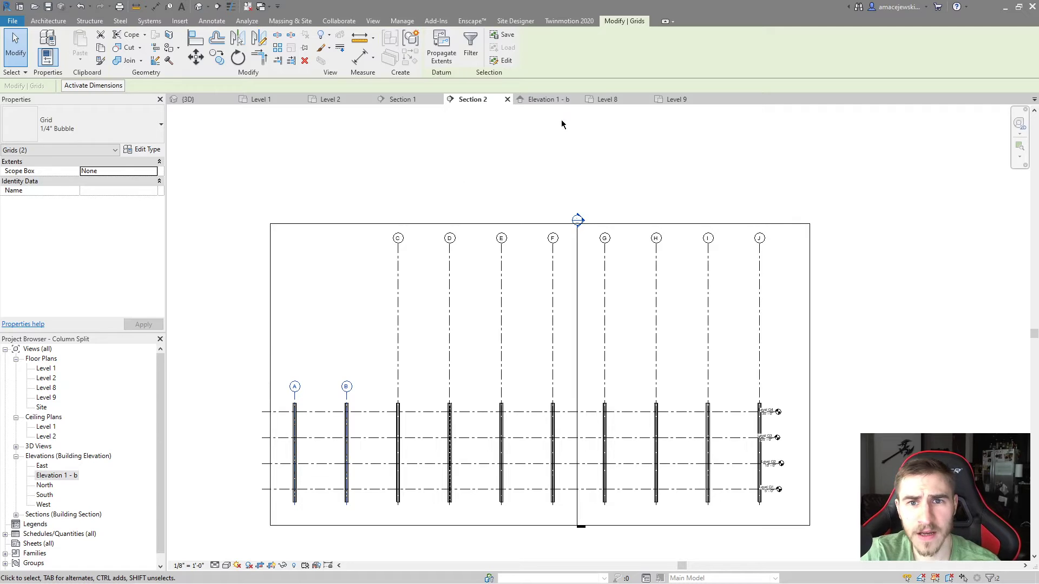
{"action": "left_click", "coordinate": [442, 52]}
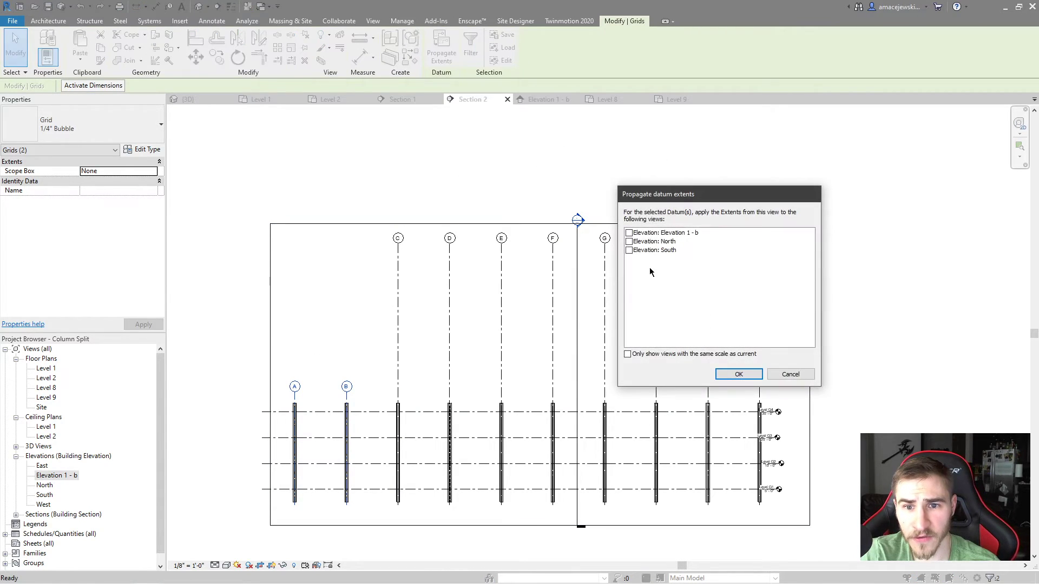
{"action": "left_click", "coordinate": [629, 232]}
{"action": "left_click", "coordinate": [736, 374]}
{"action": "left_click", "coordinate": [543, 101]}
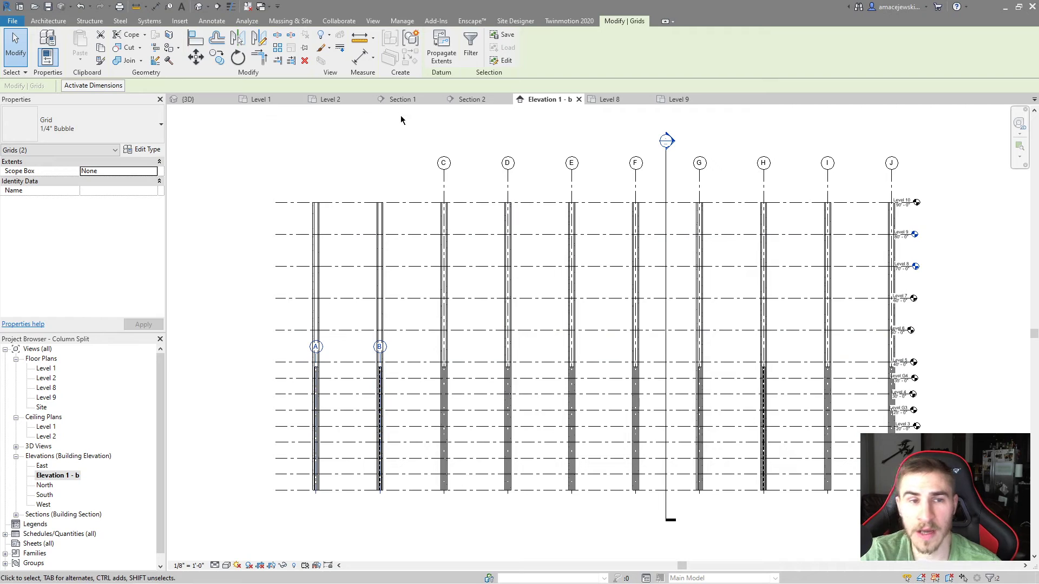
Step: Pull in Elevation 1 - b's far clip line in the Level 1 plan to between grids 7 and 8, and check the elevation
{"action": "left_click", "coordinate": [283, 98]}
{"action": "scroll", "coordinate": [540, 278], "scroll_direction": "down", "scroll_amount": 2}
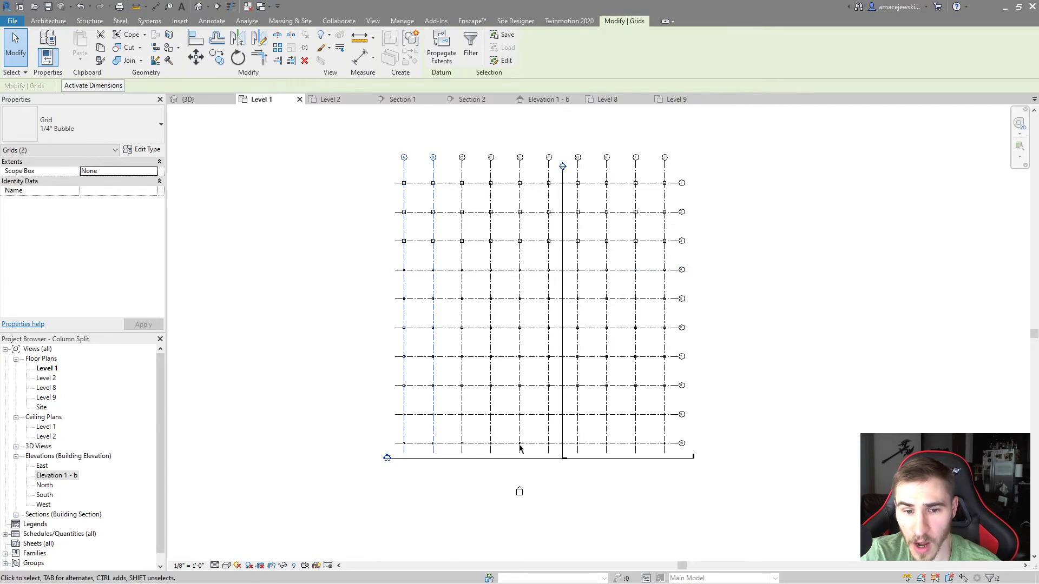
{"action": "left_click", "coordinate": [566, 460]}
{"action": "scroll", "coordinate": [554, 377], "scroll_direction": "up", "scroll_amount": 1}
{"action": "left_click_drag", "start_coordinate": [531, 148], "coordinate": [794, 372]}
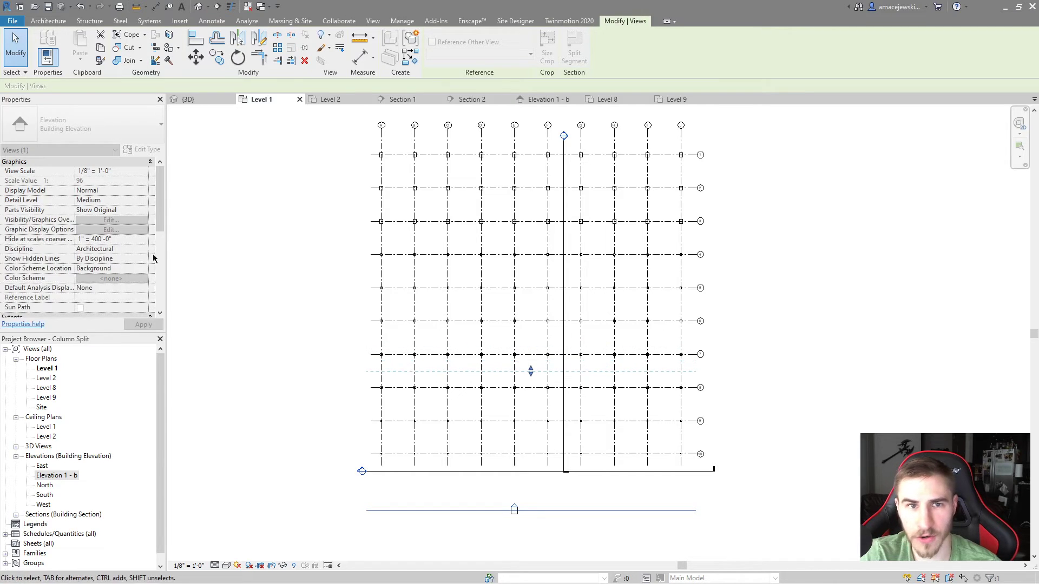
{"action": "left_click", "coordinate": [552, 102]}
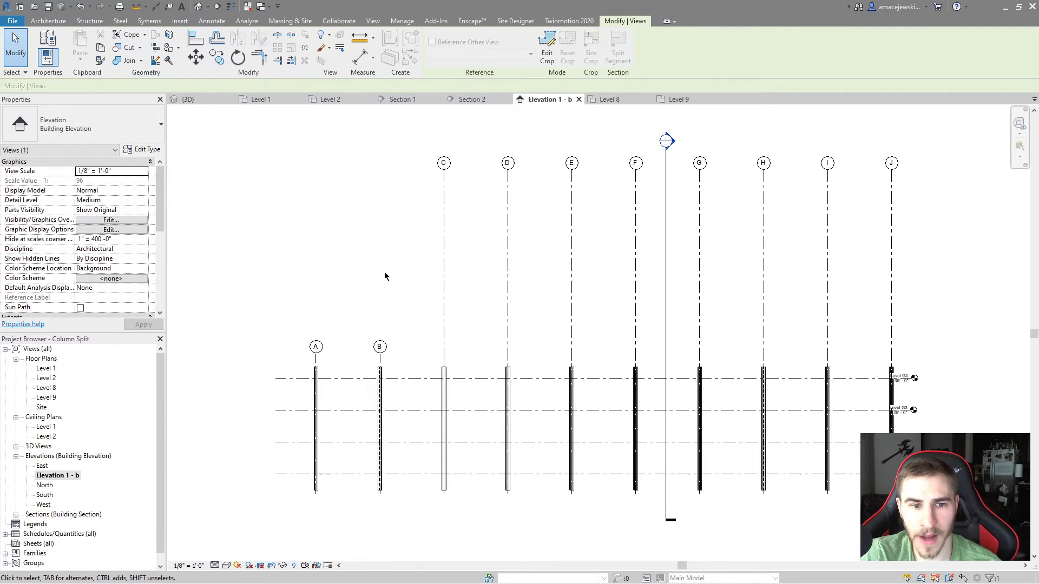
Step: Compare grids A and B in Section 2 and Elevation 1 - b, and examine grid A's 2D and 3D ends in the elevation and Level 8
{"action": "left_click", "coordinate": [395, 102]}
{"action": "left_click", "coordinate": [473, 100]}
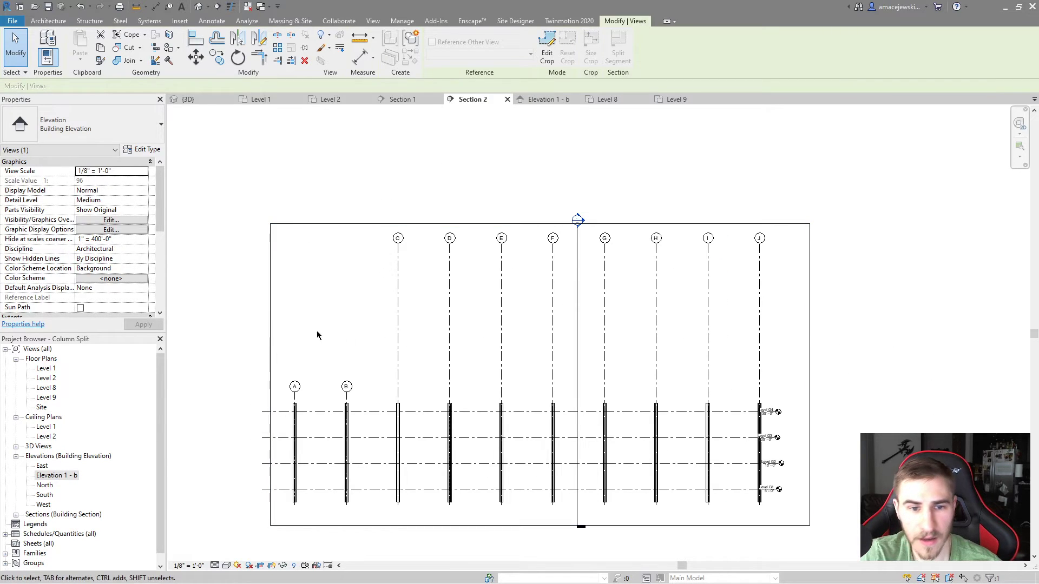
{"action": "left_click", "coordinate": [550, 99]}
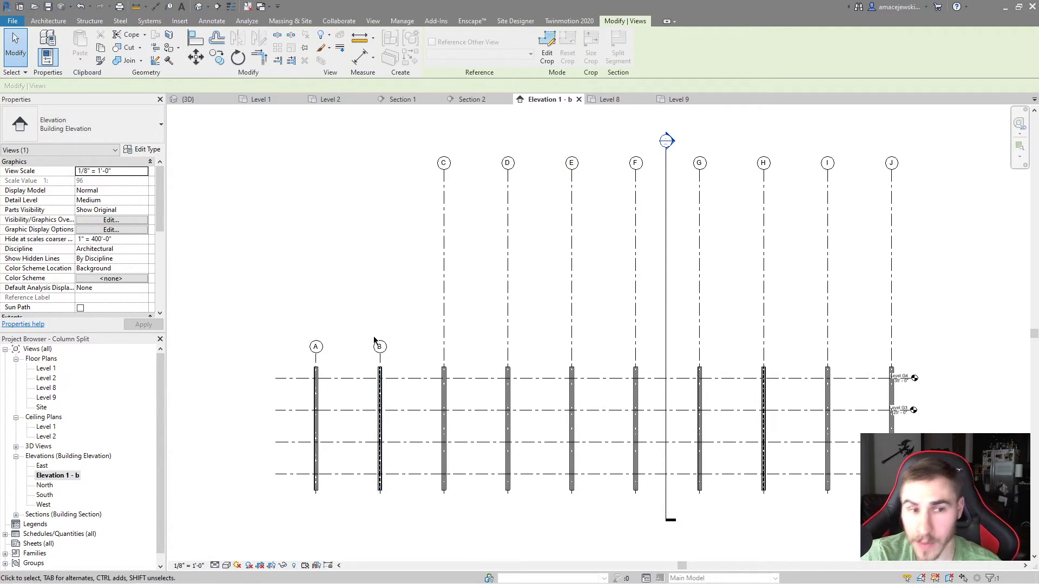
{"action": "left_click", "coordinate": [315, 347]}
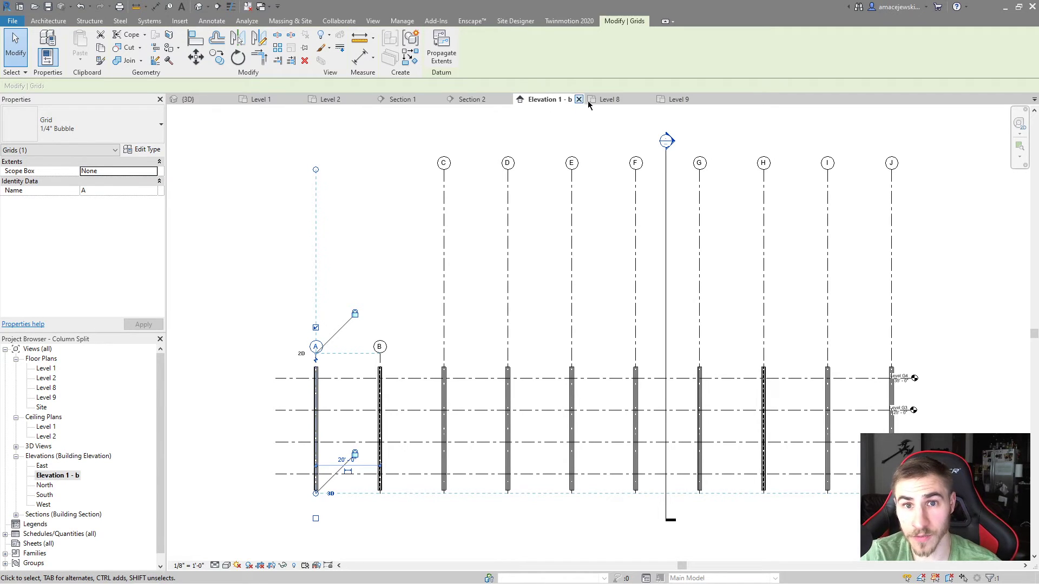
{"action": "left_click", "coordinate": [608, 100]}
{"action": "left_click", "coordinate": [551, 421]}
{"action": "middle_click_drag", "start_coordinate": [564, 425], "coordinate": [551, 447]}
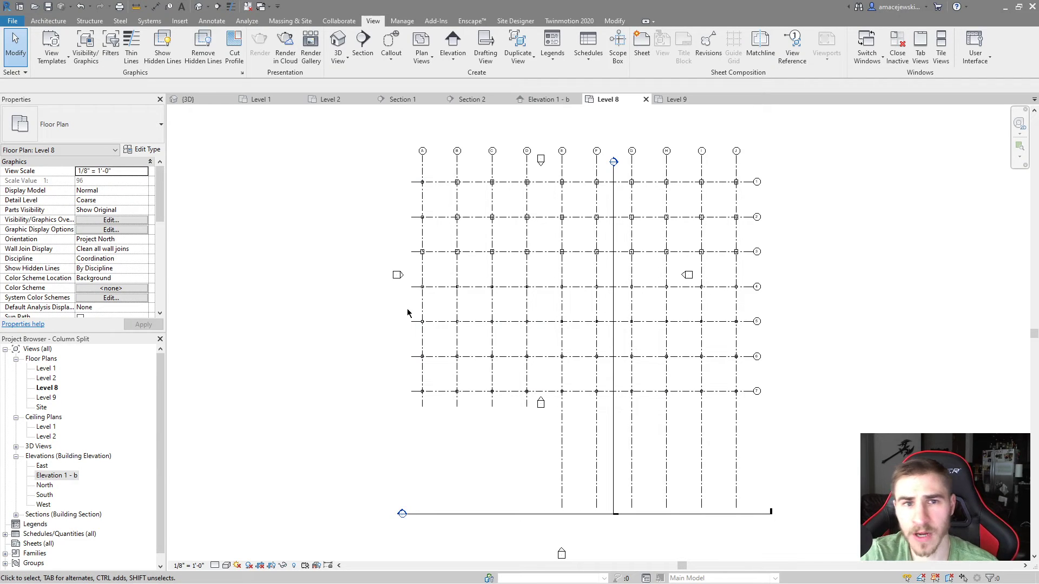
{"action": "left_click", "coordinate": [422, 329]}
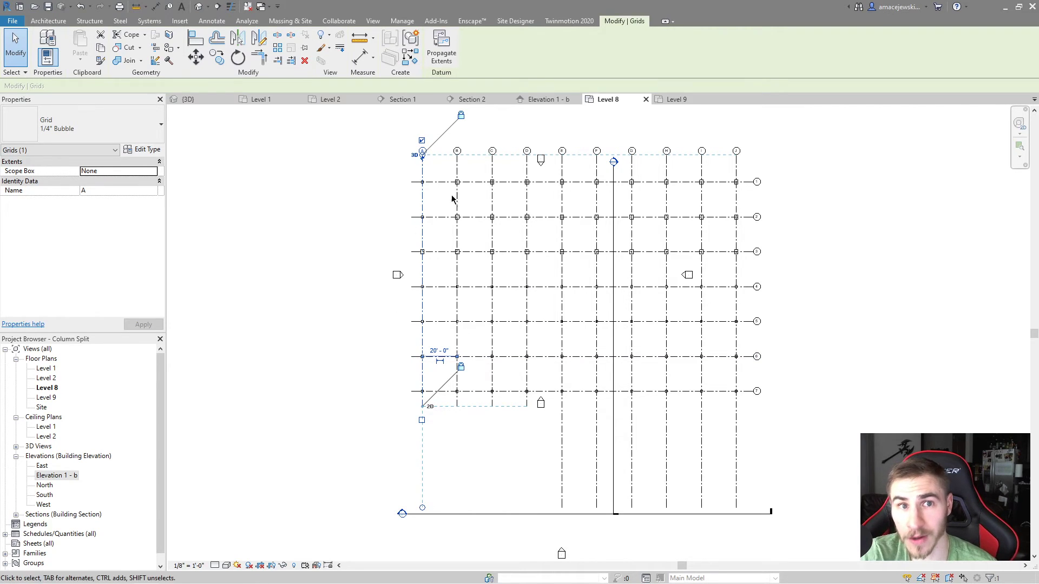
Step: Propagate grid A's extents from Level 8 to the Level 1, Level 2 and Level 9 floor plans
{"action": "left_click", "coordinate": [347, 373]}
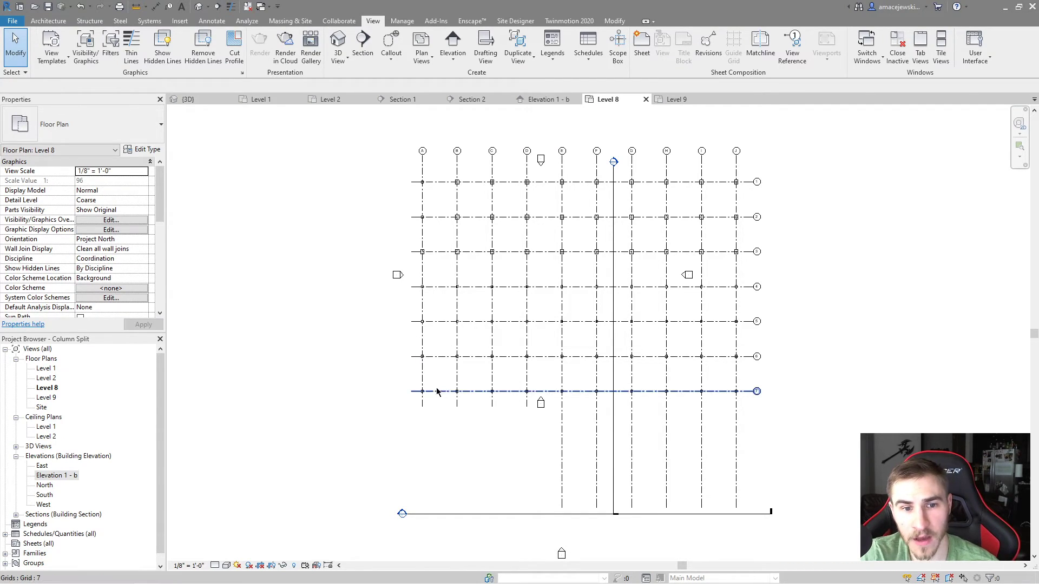
{"action": "left_click", "coordinate": [427, 287]}
{"action": "left_click", "coordinate": [442, 52]}
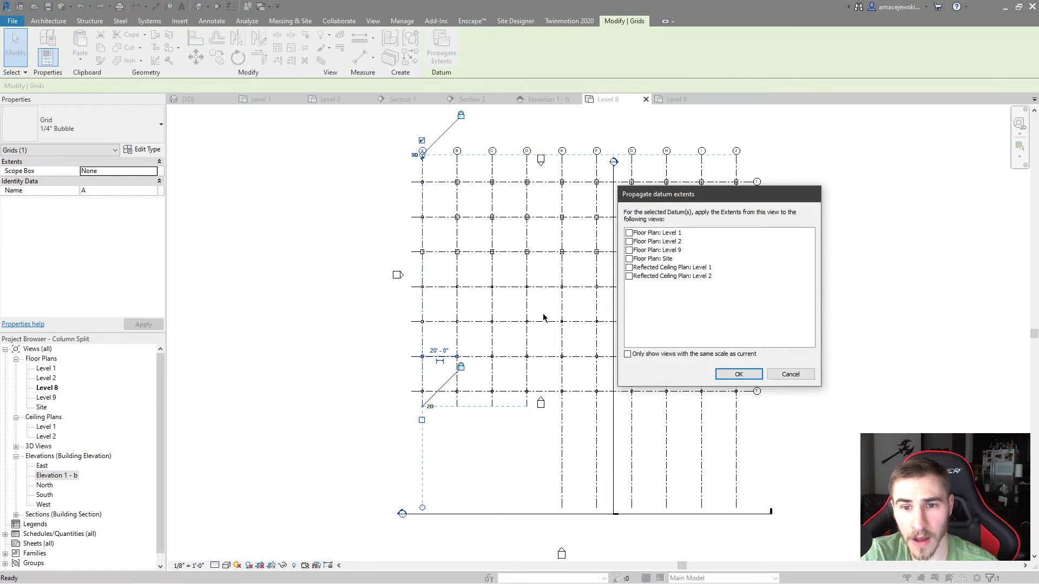
{"action": "left_click", "coordinate": [628, 242]}
{"action": "left_click", "coordinate": [628, 233]}
{"action": "left_click", "coordinate": [629, 250]}
{"action": "left_click", "coordinate": [727, 372]}
Step: Examine grid A's lower end in the Level 1 floor plan, and view the whole column model in 3D
{"action": "left_click", "coordinate": [261, 99]}
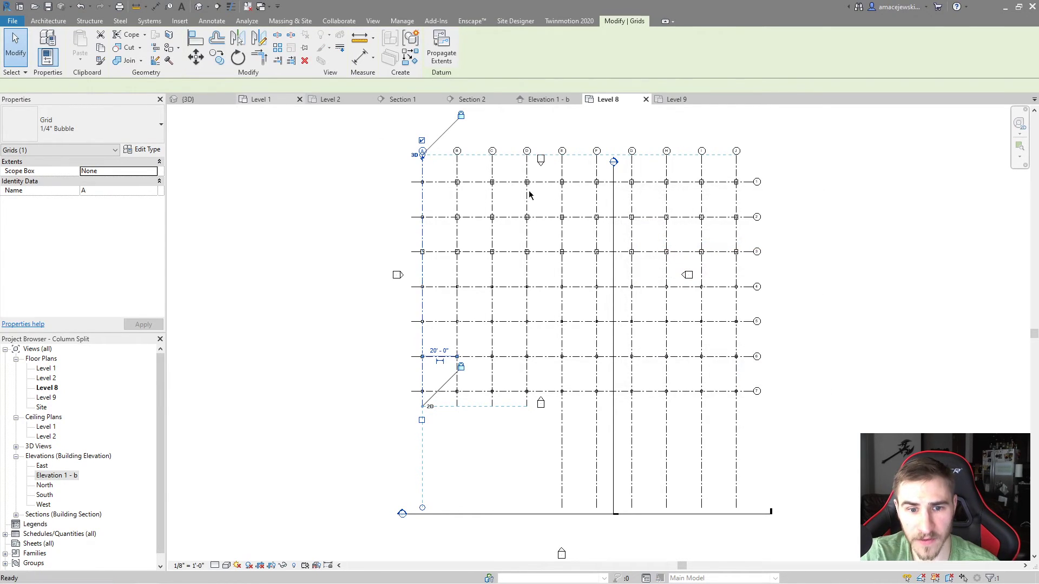
{"action": "left_click", "coordinate": [332, 434]}
{"action": "scroll", "coordinate": [385, 395], "scroll_direction": "up", "scroll_amount": 3}
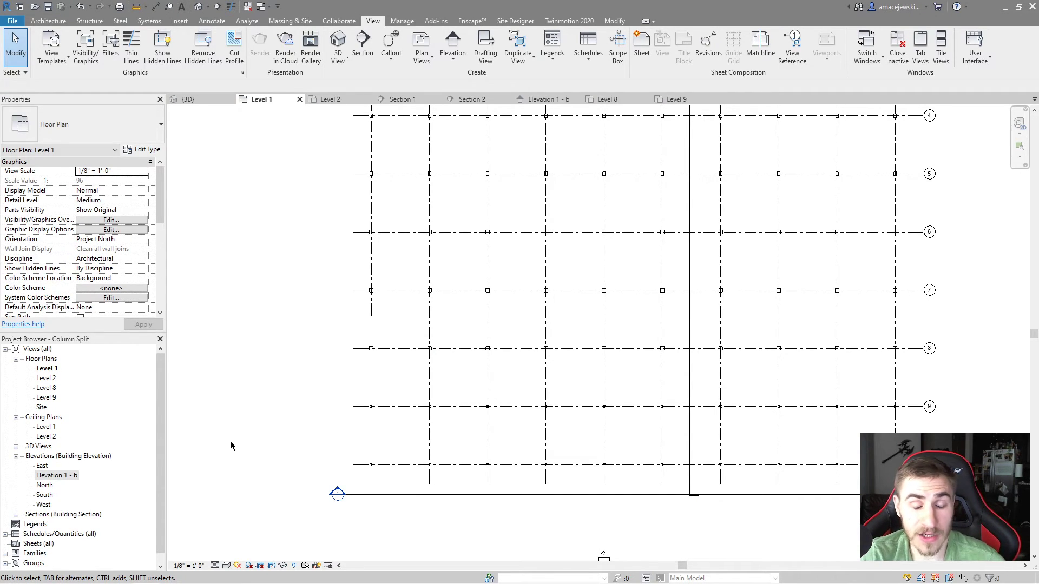
{"action": "scroll", "coordinate": [231, 442], "scroll_direction": "down", "scroll_amount": 2}
{"action": "middle_click_drag", "start_coordinate": [257, 323], "coordinate": [265, 352]}
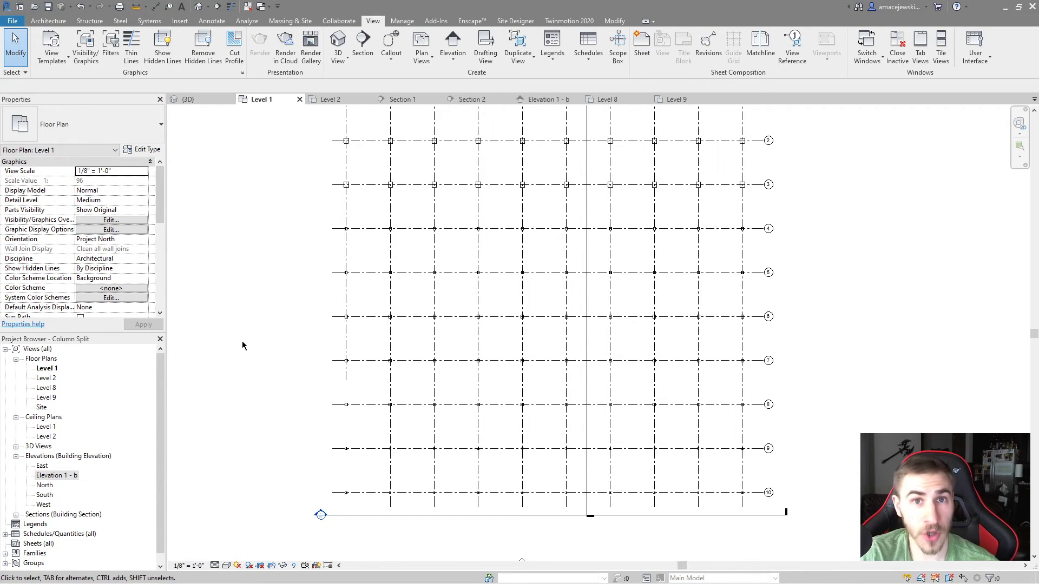
{"action": "left_click", "coordinate": [189, 100]}
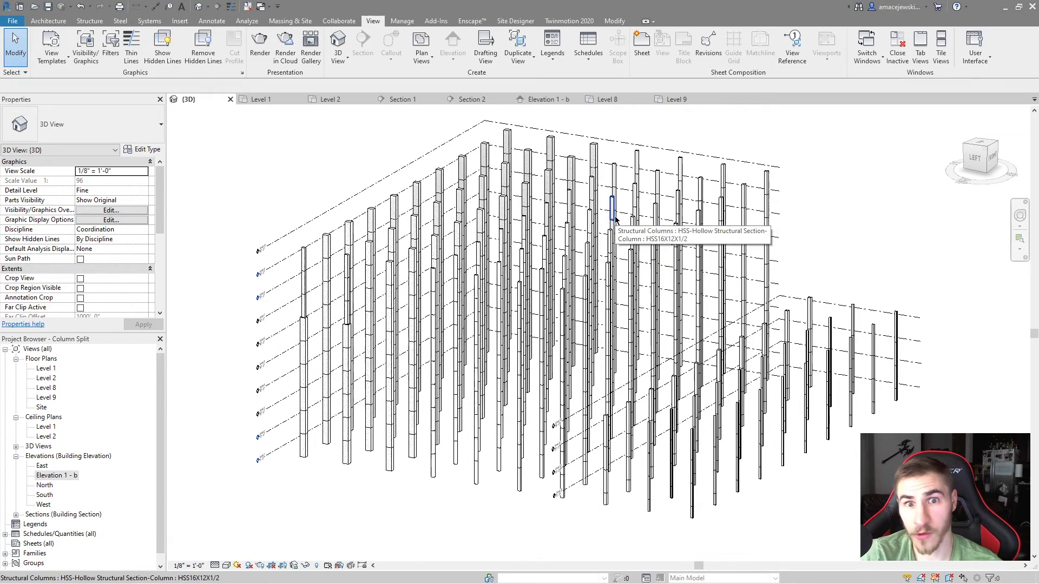